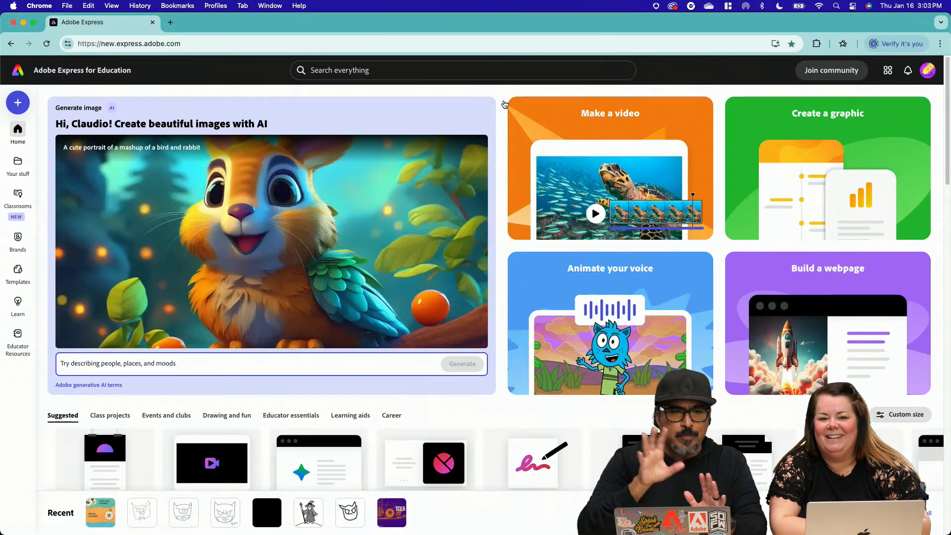
Begin the AI image prompt with "cartoon blue buffalo"
{"action": "left_click", "coordinate": [233, 370]}
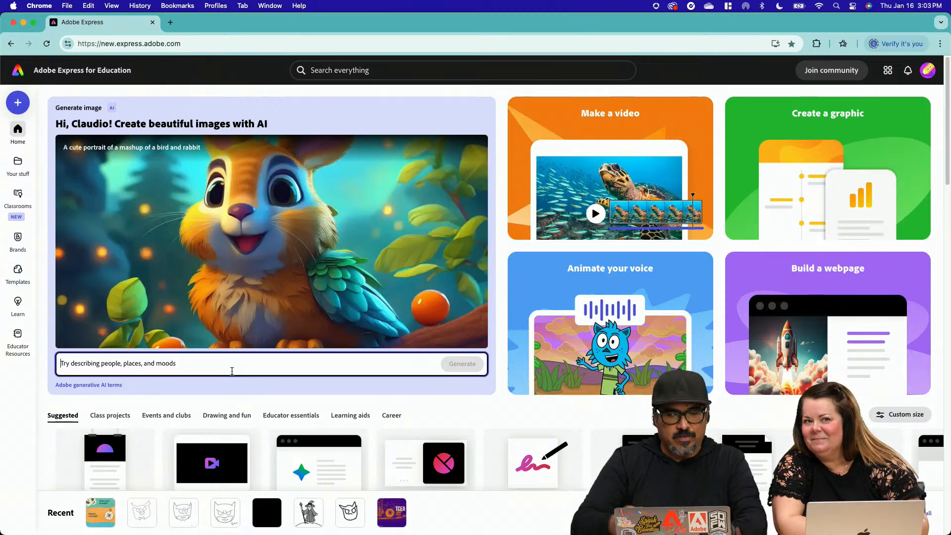
{"action": "type", "text": "cartoon blue buffa"}
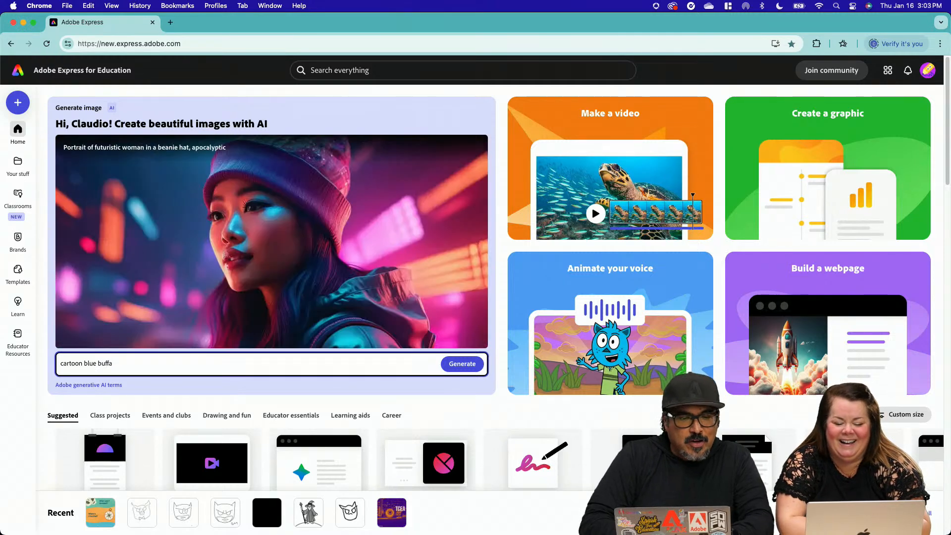
{"action": "type", "text": "wearing"}
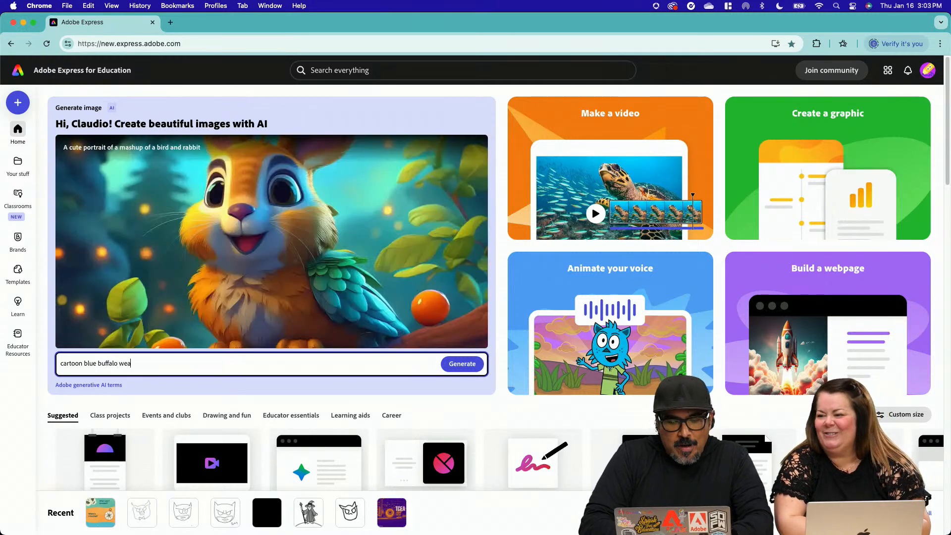
{"action": "key", "text": "BackSpace"}
{"action": "key", "text": "BackSpace"}
{"action": "key", "text": "BackSpace"}
{"action": "key", "text": "BackSpace"}
{"action": "key", "text": "BackSpace"}
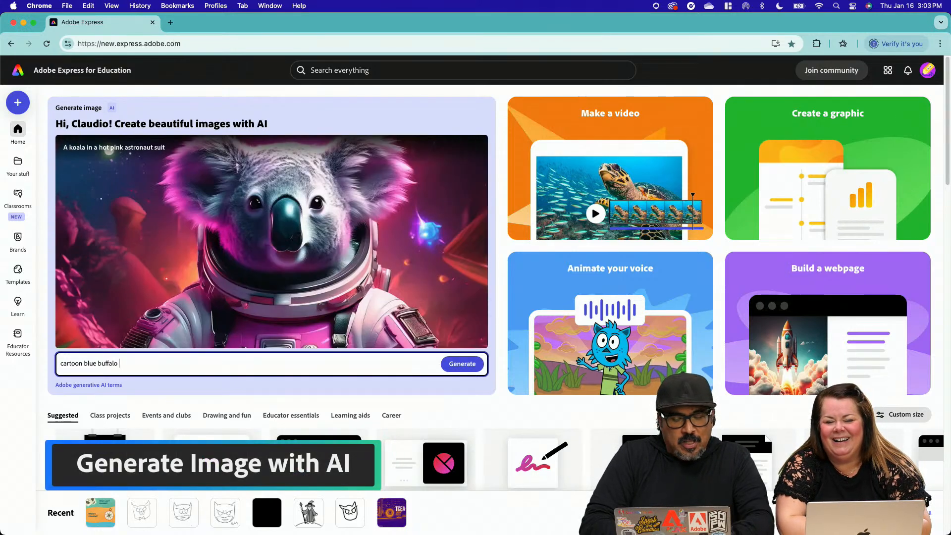
Extend the image prompt with "drinking hot chocolate"
{"action": "type", "text": "dringking"}
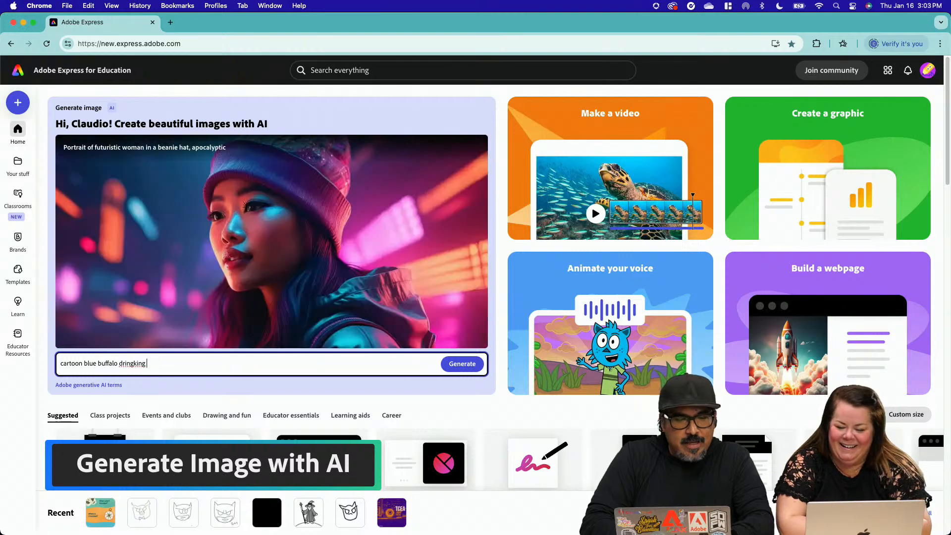
{"action": "key", "text": "BackSpace"}
{"action": "key", "text": "BackSpace"}
{"action": "key", "text": "BackSpace"}
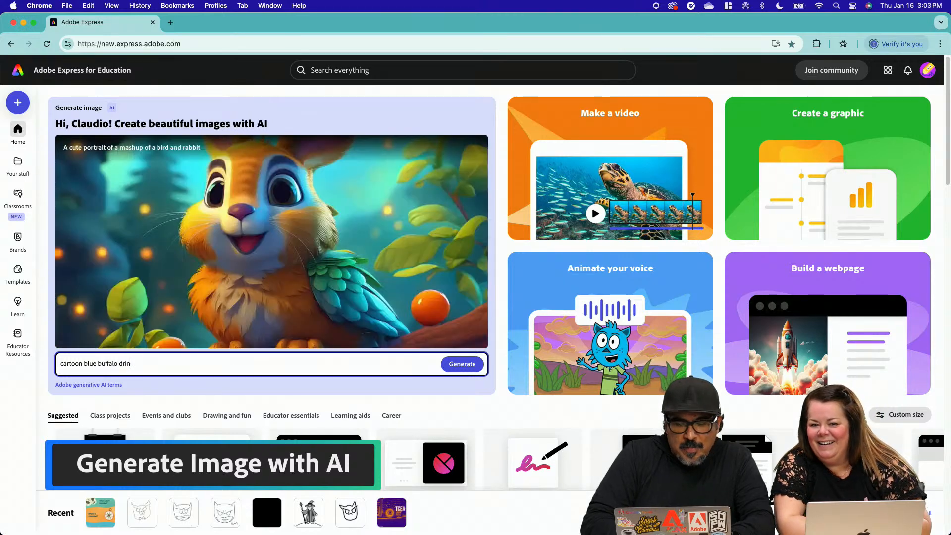
{"action": "type", "text": "king hot c"}
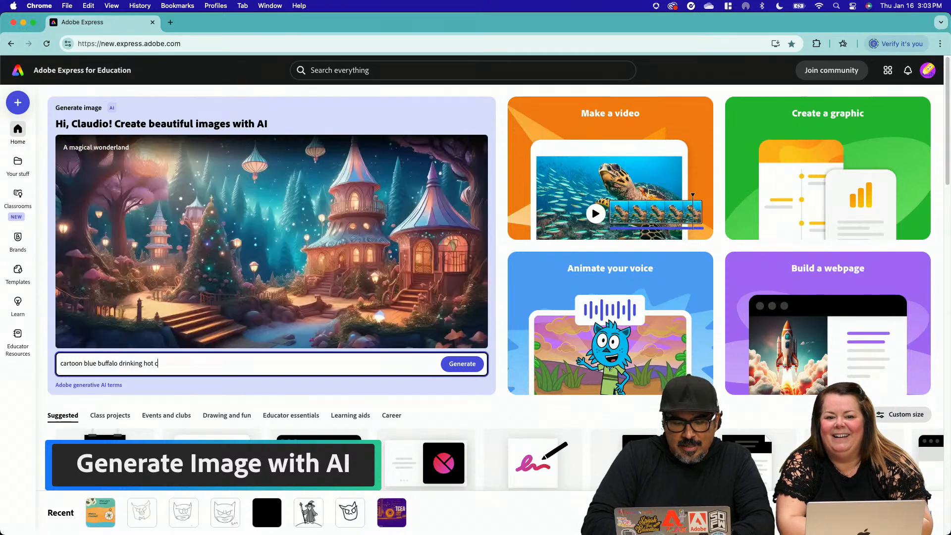
{"action": "type", "text": "hocolate"}
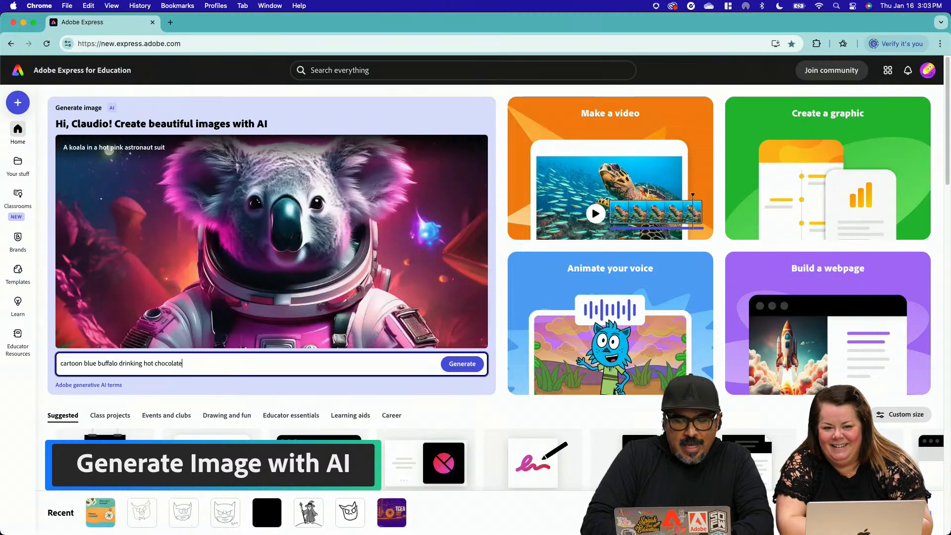
{"action": "type", "text": " is wew"}
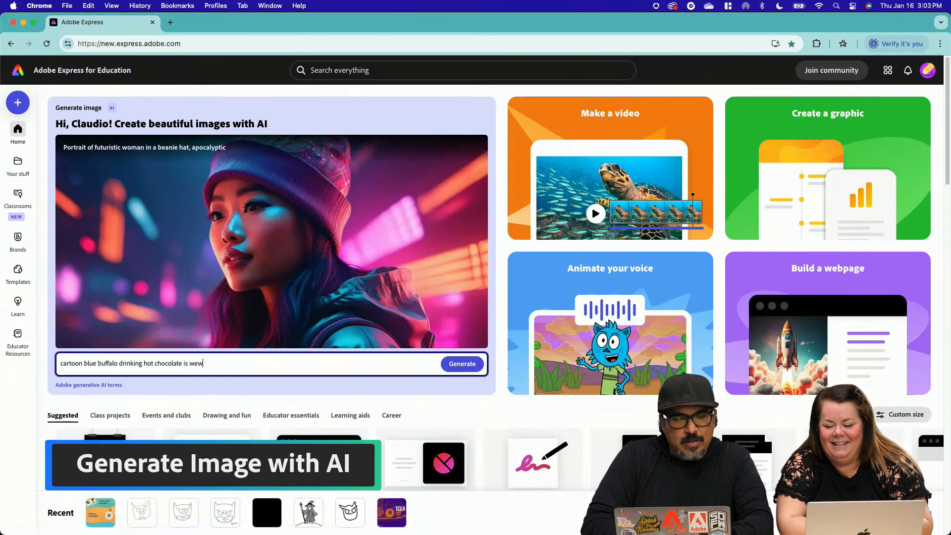
{"action": "type", "text": "wea"}
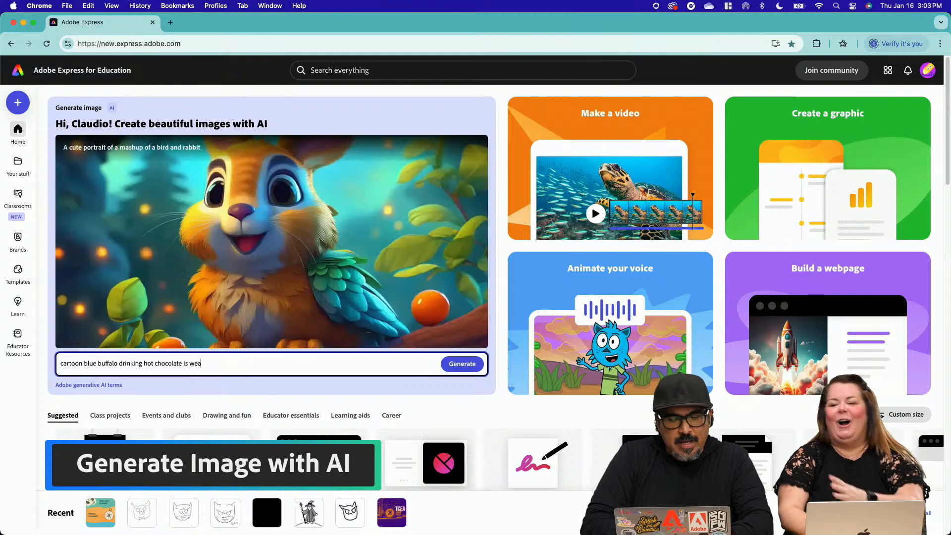
{"action": "type", "text": "ring black"}
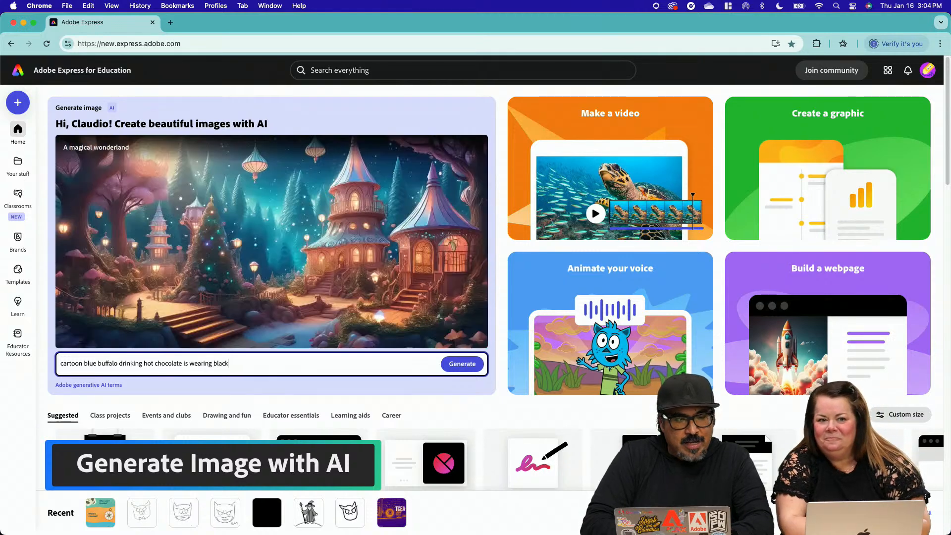
{"action": "type", "text": " leather and"}
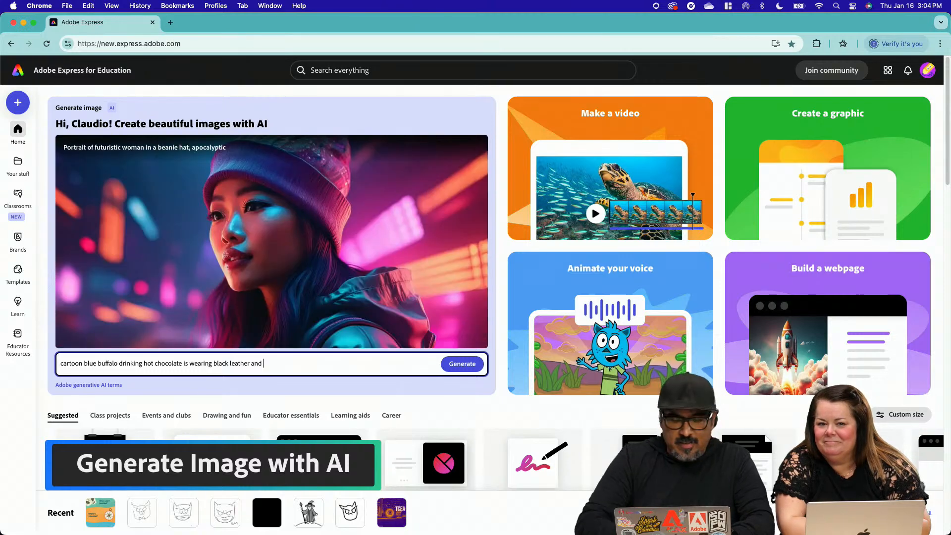
{"action": "type", "text": " red sun"}
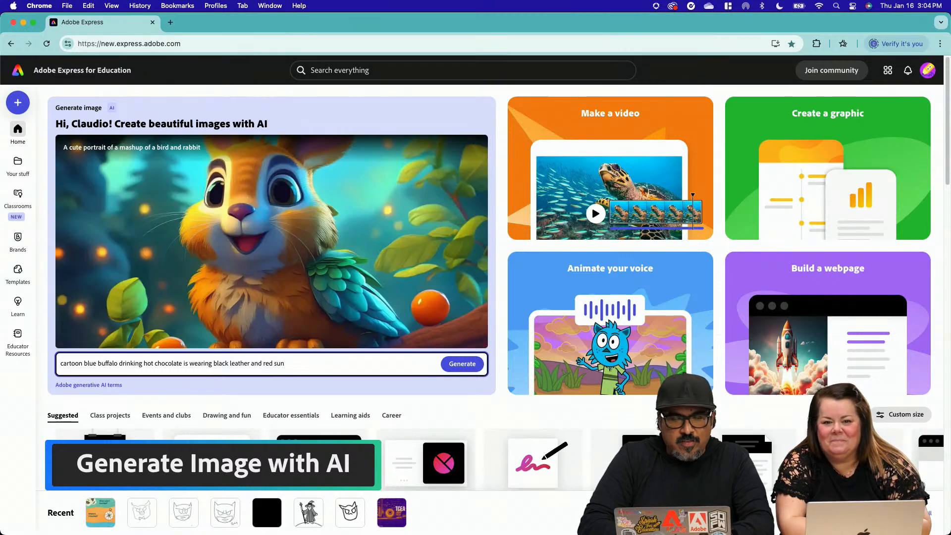
{"action": "type", "text": "glasses"}
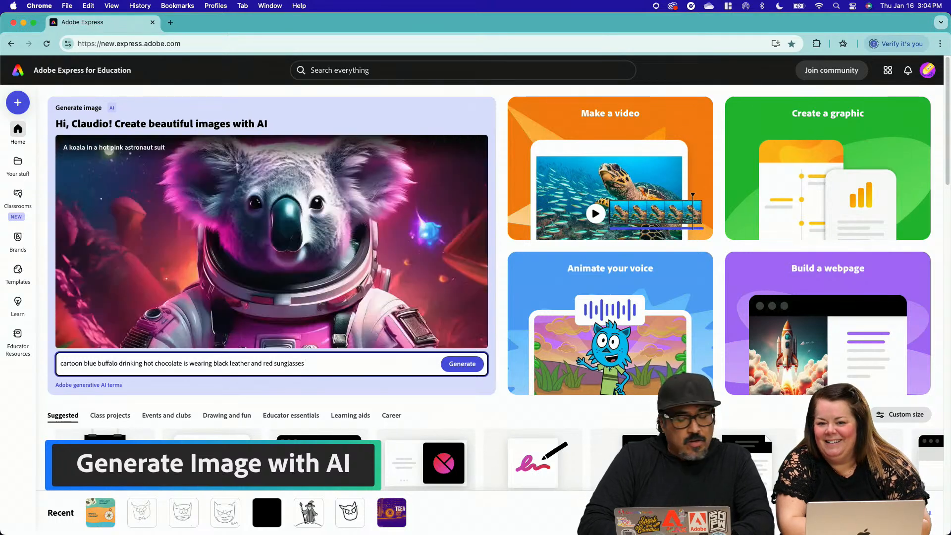
{"action": "type", "text": " sitt"}
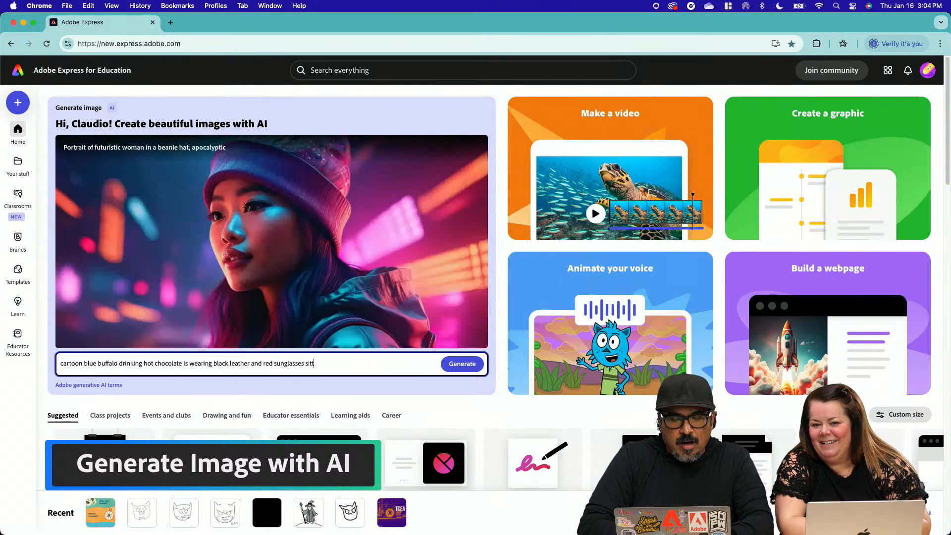
{"action": "type", "text": "ing a p"}
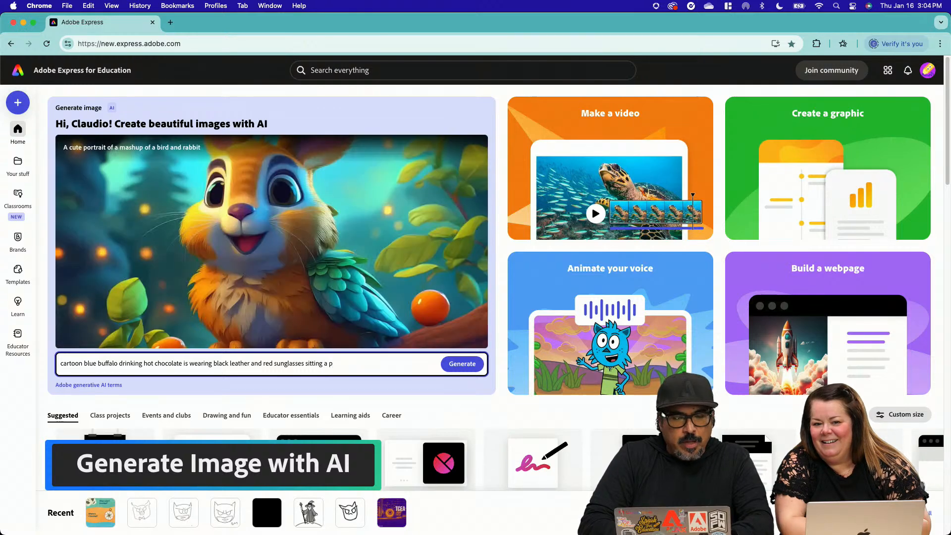
{"action": "type", "text": "o"}
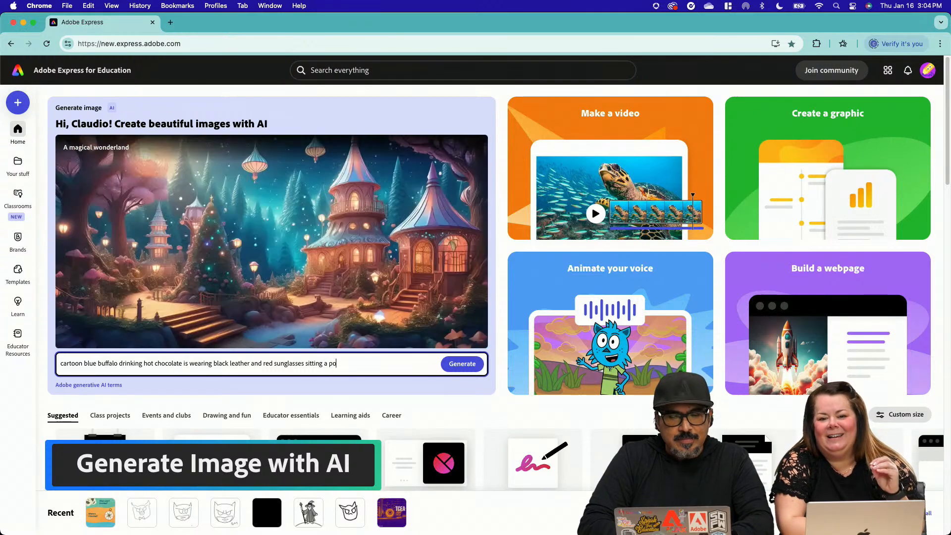
{"action": "type", "text": "rch in thw win"}
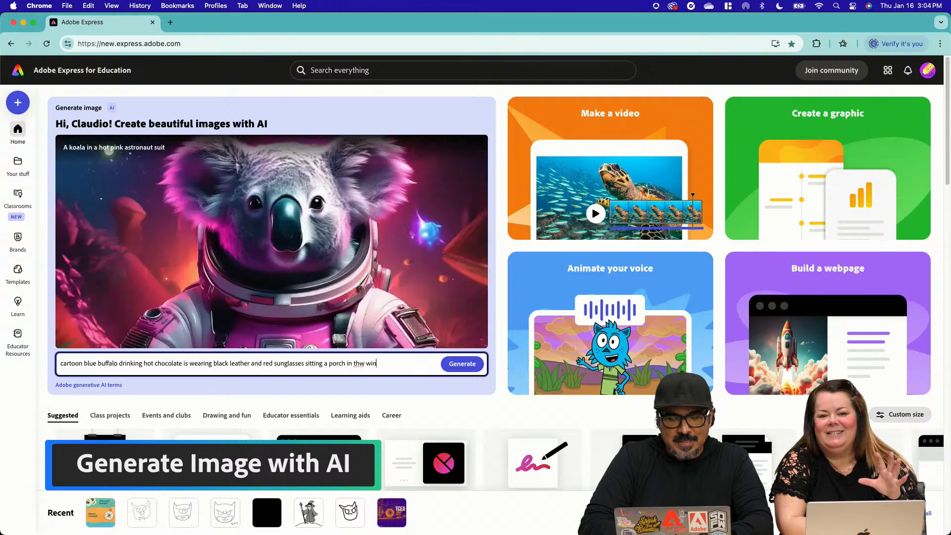
{"action": "type", "text": "tertime"}
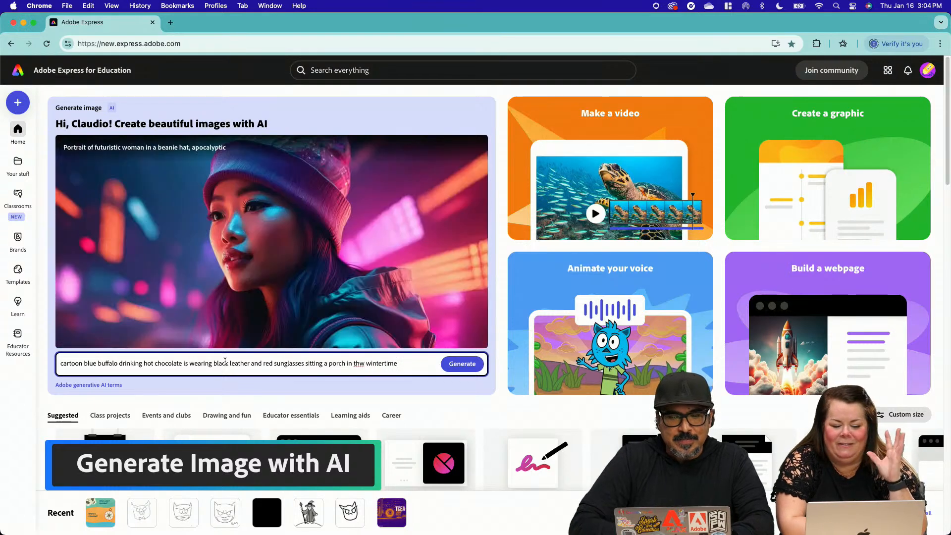
Finish the image prompt with "sitting a porch in the wintertime", correcting the misspelled "the"
{"action": "left_click", "coordinate": [365, 364]}
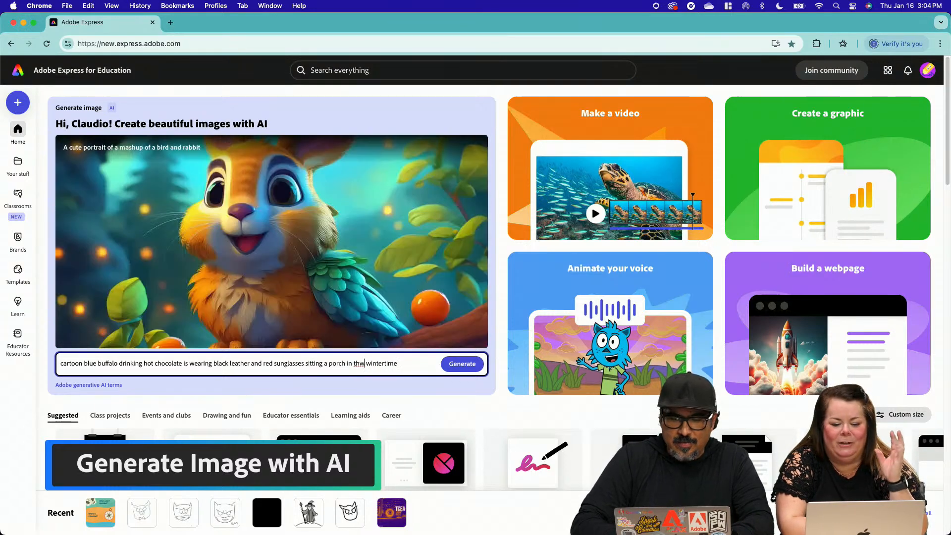
{"action": "key", "text": "BackSpace"}
{"action": "type", "text": "e"}
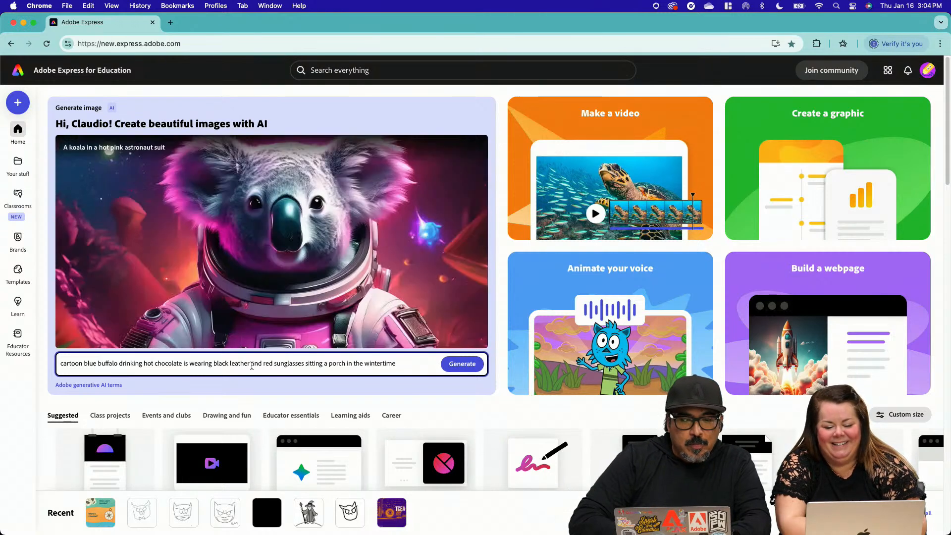
Insert "jacket" after "black leather" in the prompt and generate the images
{"action": "left_click", "coordinate": [252, 363]}
{"action": "type", "text": "jacket"}
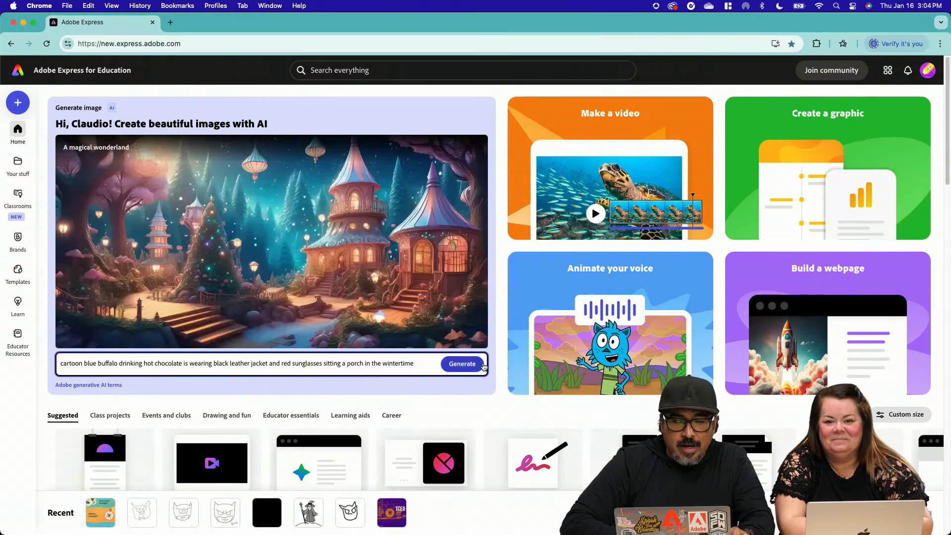
{"action": "left_click", "coordinate": [467, 363]}
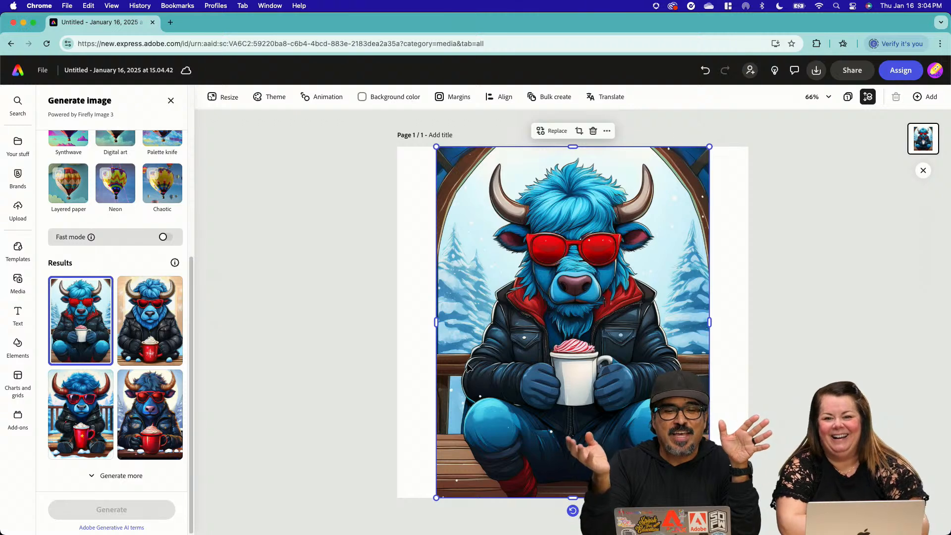
Compare the generated buffalo images on the page and keep the one with the star-marked red mug on the snowy porch
{"action": "left_click", "coordinate": [166, 331]}
{"action": "left_click", "coordinate": [155, 402]}
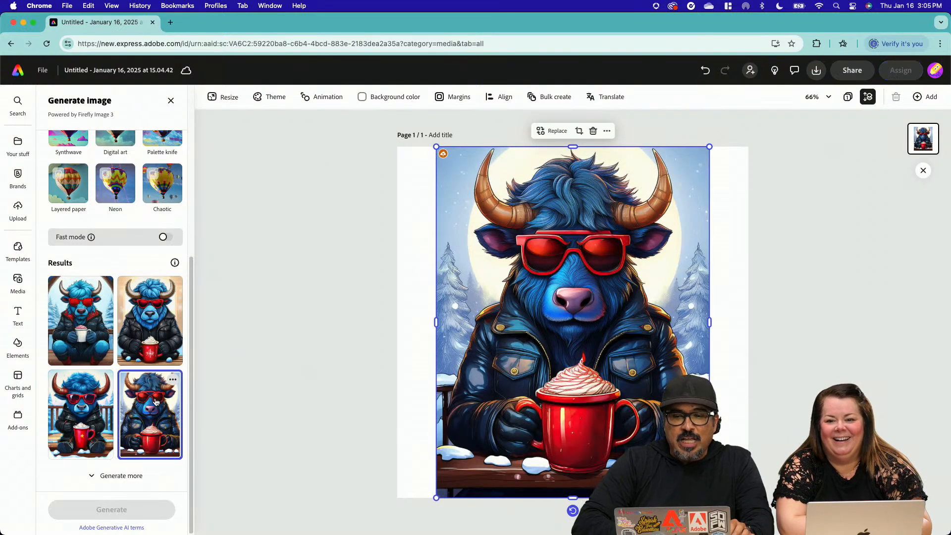
{"action": "left_click", "coordinate": [93, 411]}
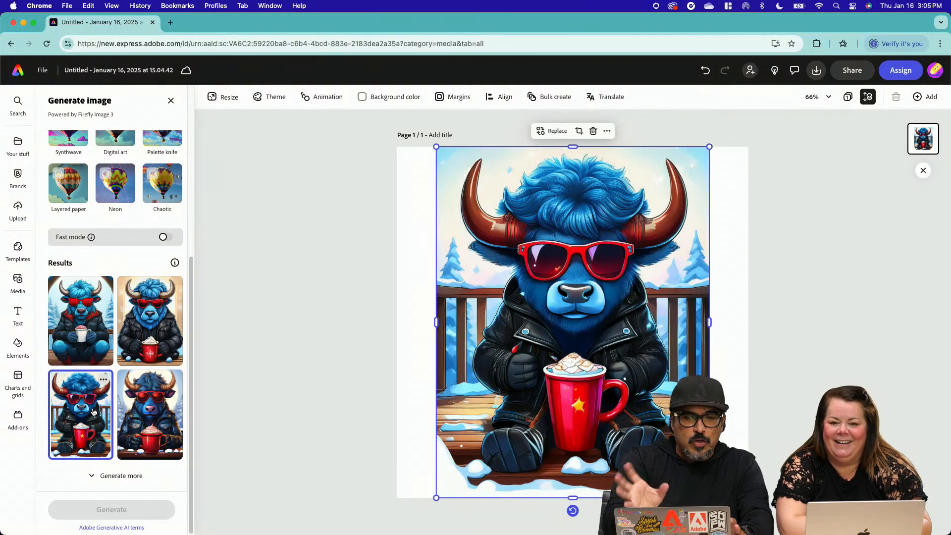
Generate more variations of the buffalo image from the same prompt
{"action": "left_click", "coordinate": [119, 476]}
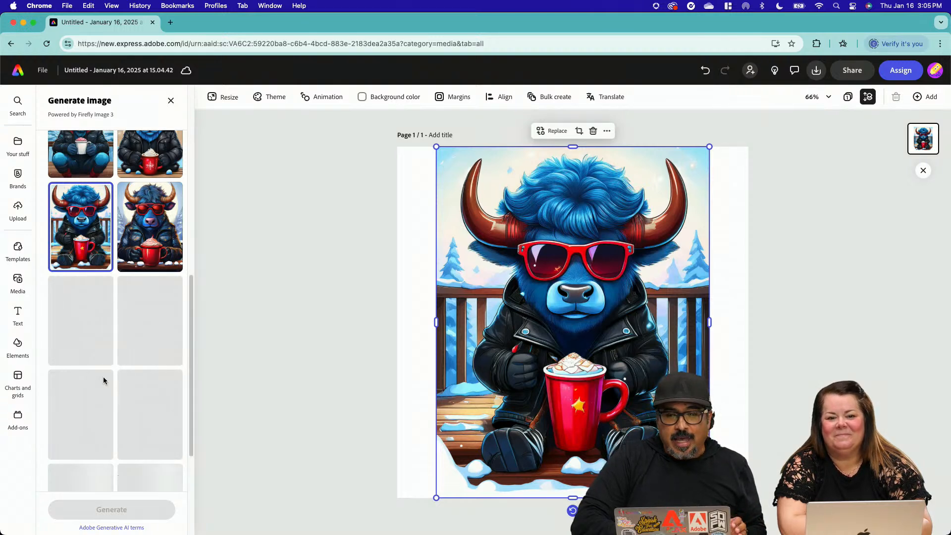
{"action": "scroll", "coordinate": [102, 366], "scroll_direction": "up", "scroll_amount": 1}
{"action": "scroll", "coordinate": [102, 367], "scroll_direction": "up", "scroll_amount": 2}
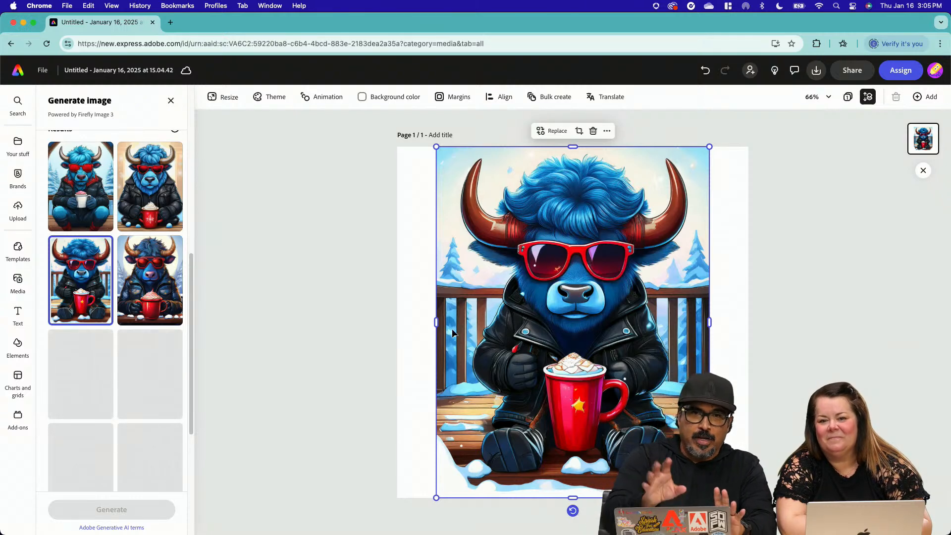
Try to extend the buffalo image across the page by resizing to the custom 1080 × 1080 px size, with and without Expand
{"action": "left_click", "coordinate": [361, 291]}
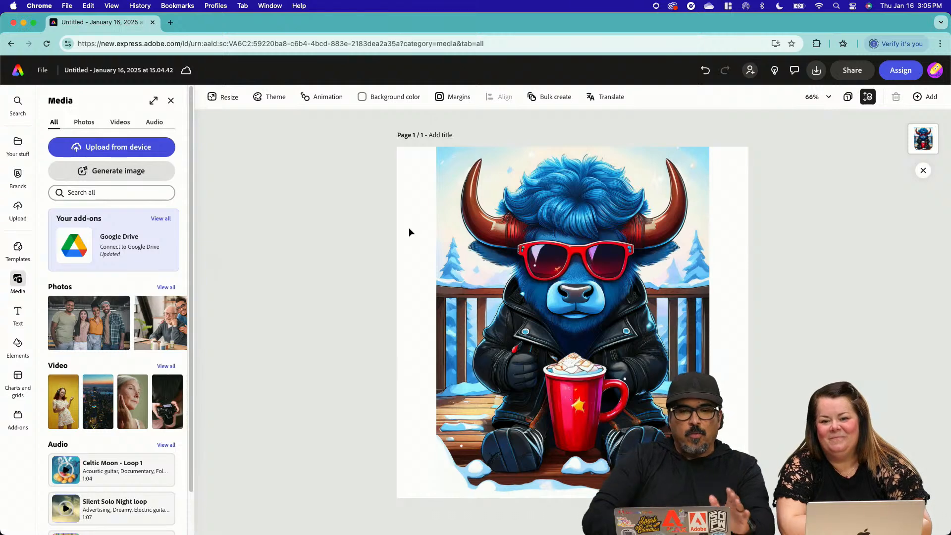
{"action": "left_click", "coordinate": [223, 101]}
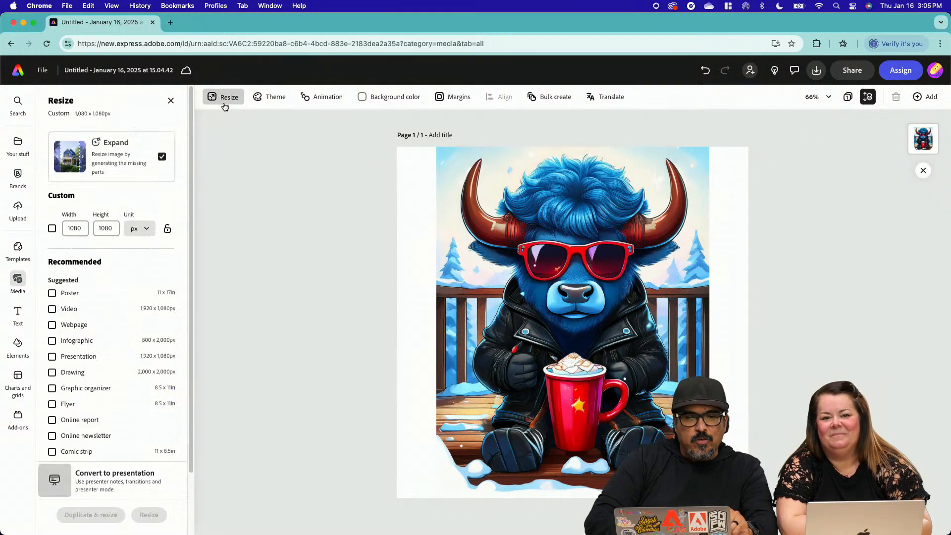
{"action": "left_click", "coordinate": [52, 229]}
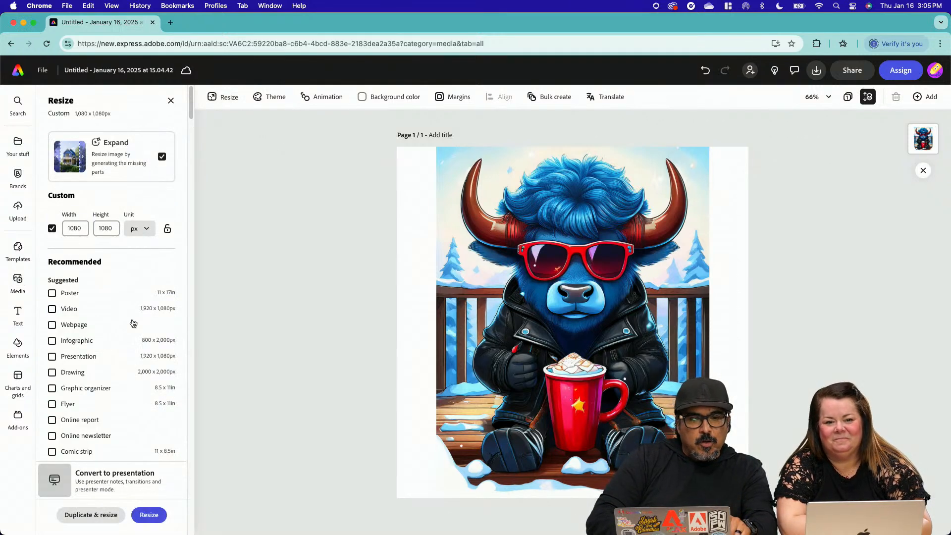
{"action": "left_click", "coordinate": [143, 516]}
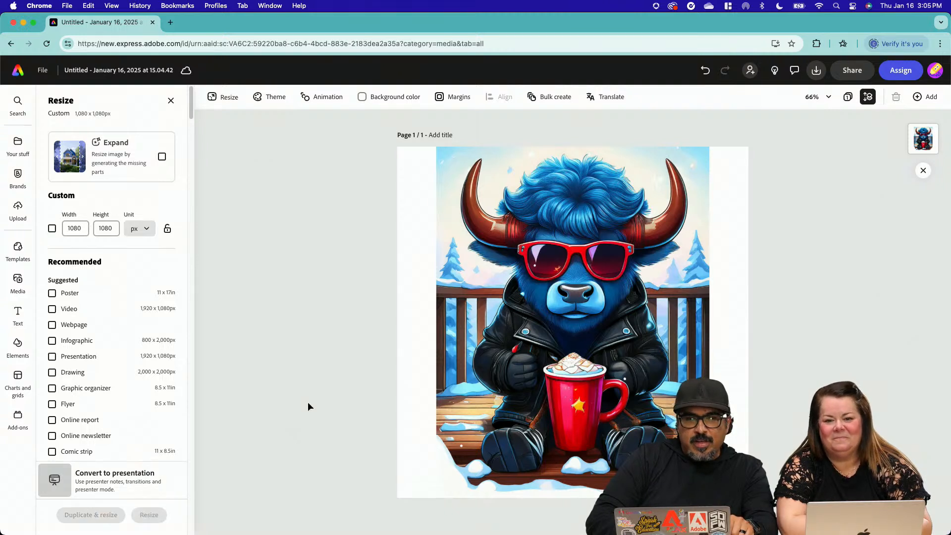
{"action": "left_click", "coordinate": [162, 156]}
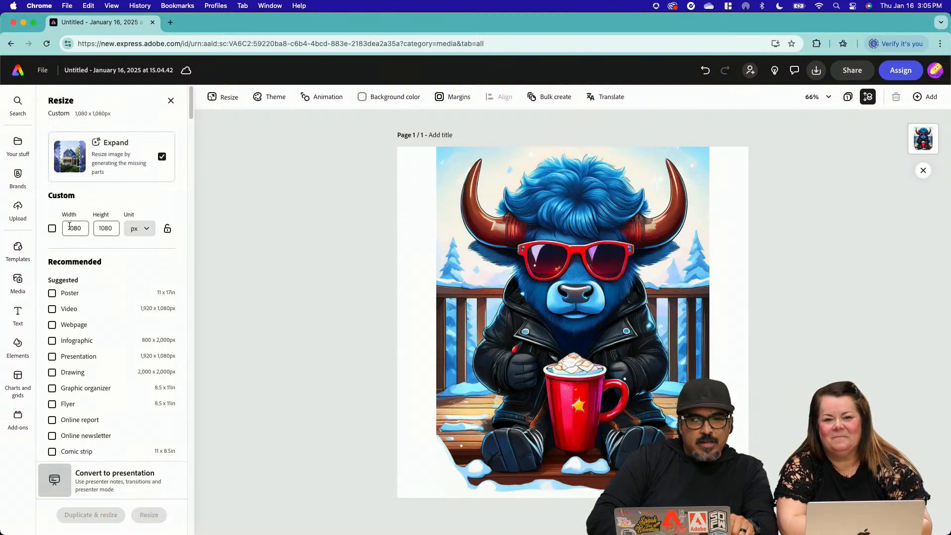
{"action": "left_click", "coordinate": [52, 229]}
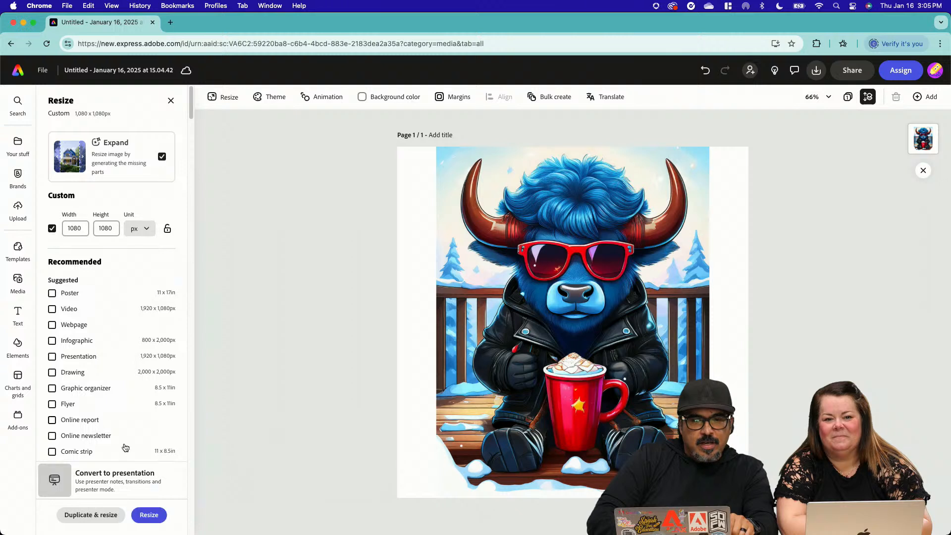
{"action": "left_click", "coordinate": [143, 516]}
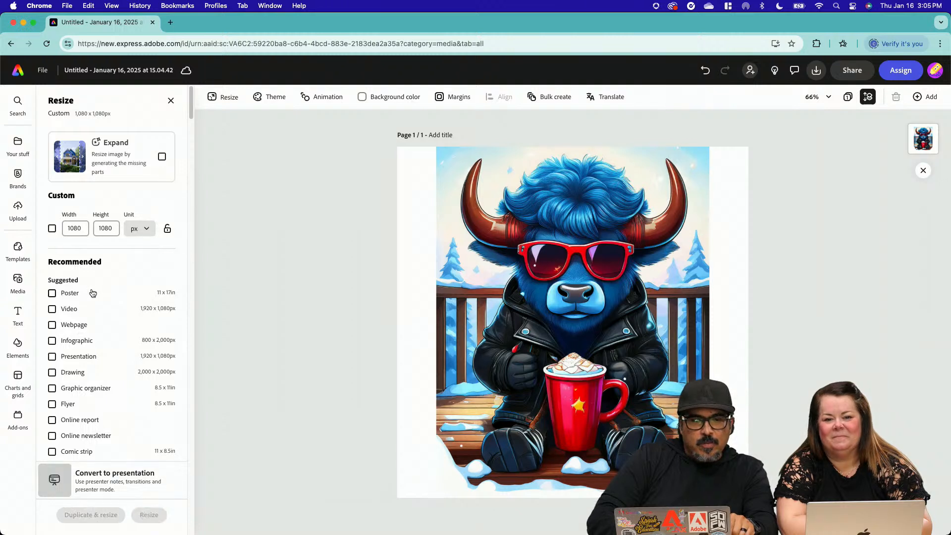
{"action": "left_click", "coordinate": [52, 229]}
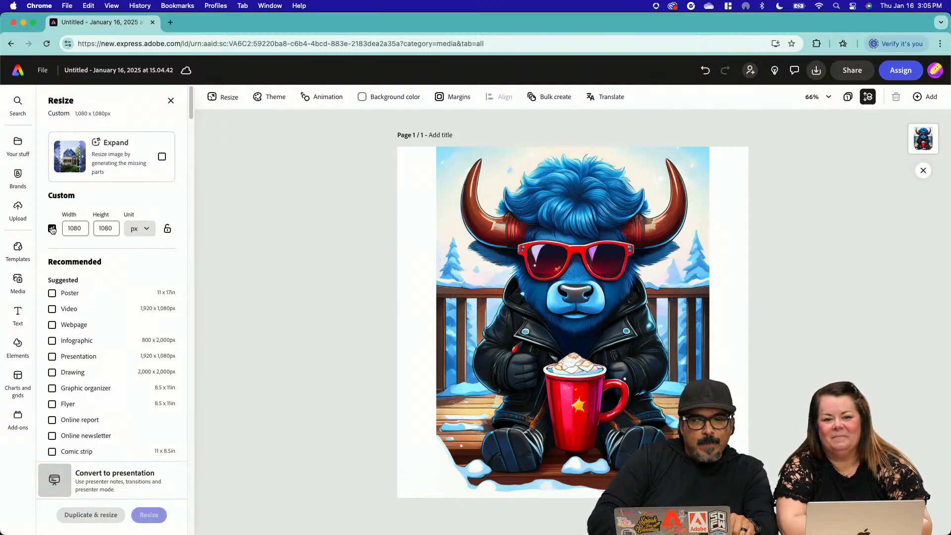
{"action": "left_click", "coordinate": [139, 513]}
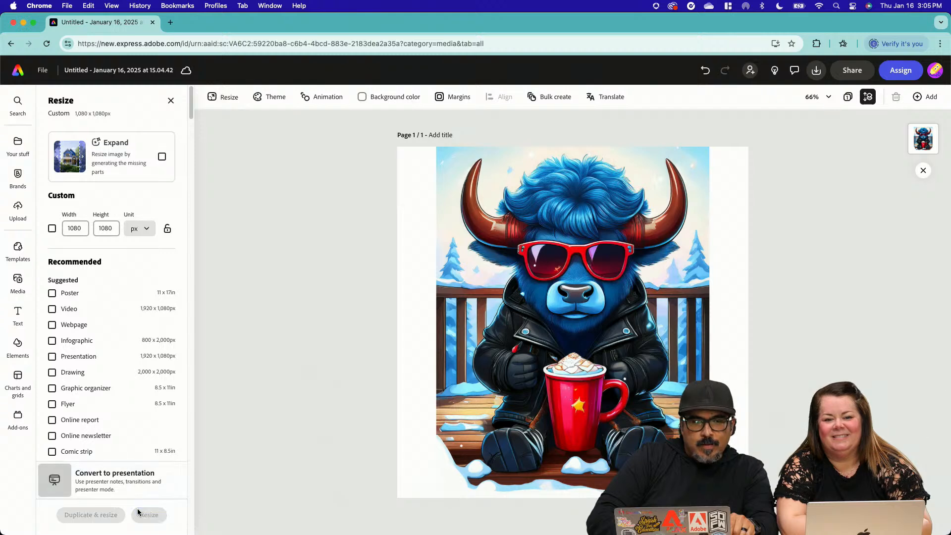
Set the buffalo image as the page background so it fills the square page
{"action": "left_click", "coordinate": [439, 367]}
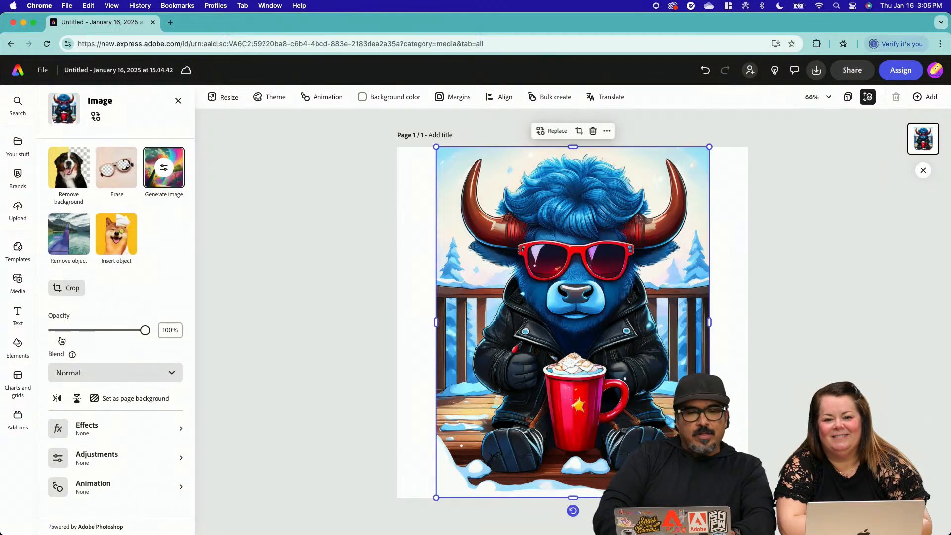
{"action": "left_click", "coordinate": [111, 399]}
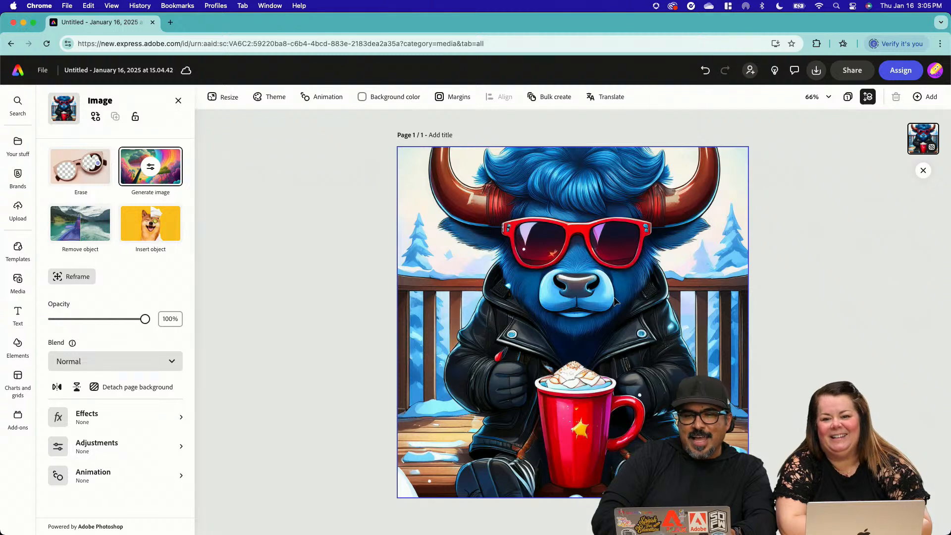
{"action": "left_click", "coordinate": [346, 286]}
Reposition the background image downward until its upper edge meets the page's upper edge, bringing the full horns into the frame
{"action": "double_click", "coordinate": [520, 256]}
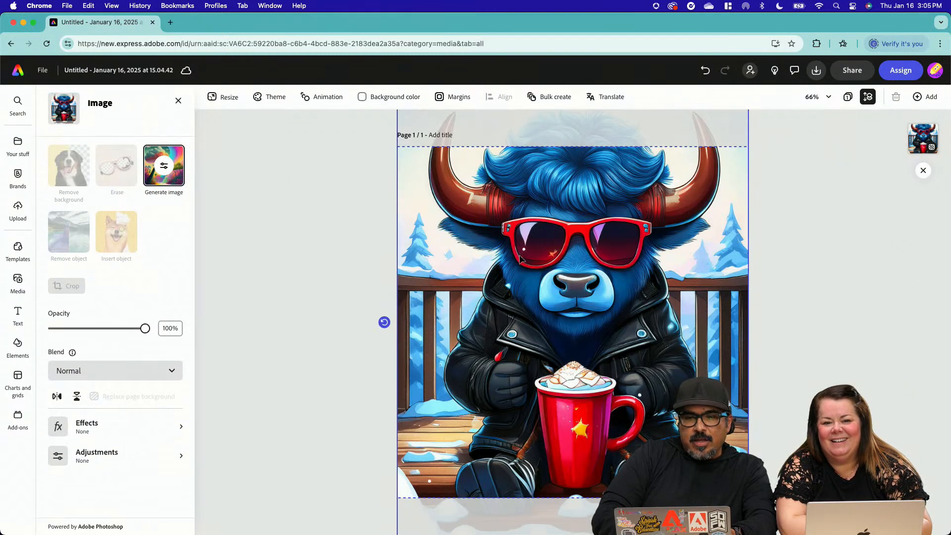
{"action": "left_click_drag", "start_coordinate": [520, 256], "coordinate": [443, 343]}
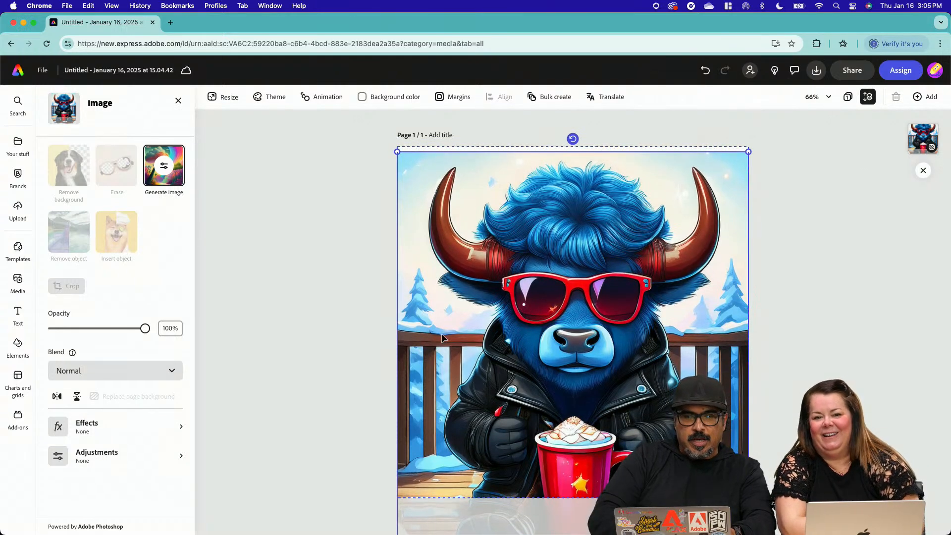
{"action": "left_click_drag", "start_coordinate": [441, 334], "coordinate": [441, 332]}
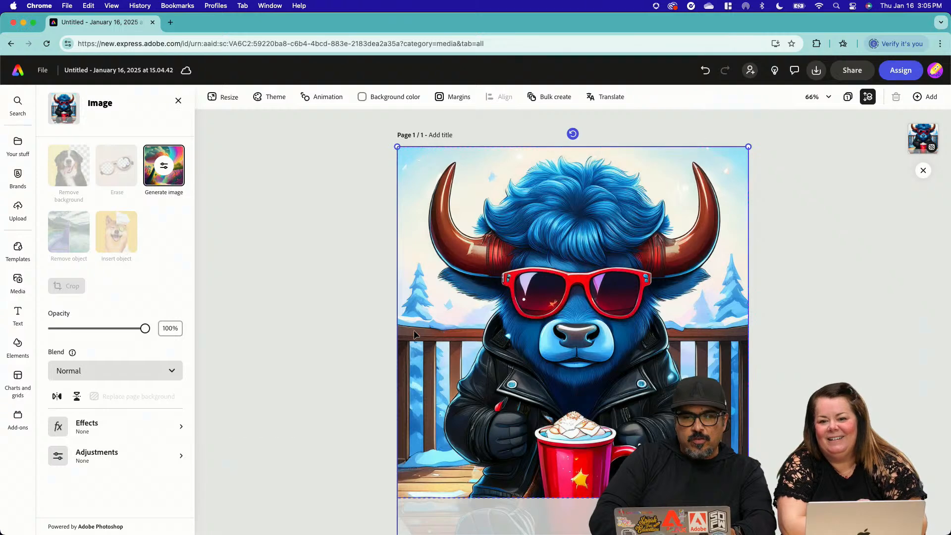
{"action": "left_click", "coordinate": [370, 334]}
Start Insert object on the background image and describe the object as "a little white bird"
{"action": "left_click", "coordinate": [440, 332]}
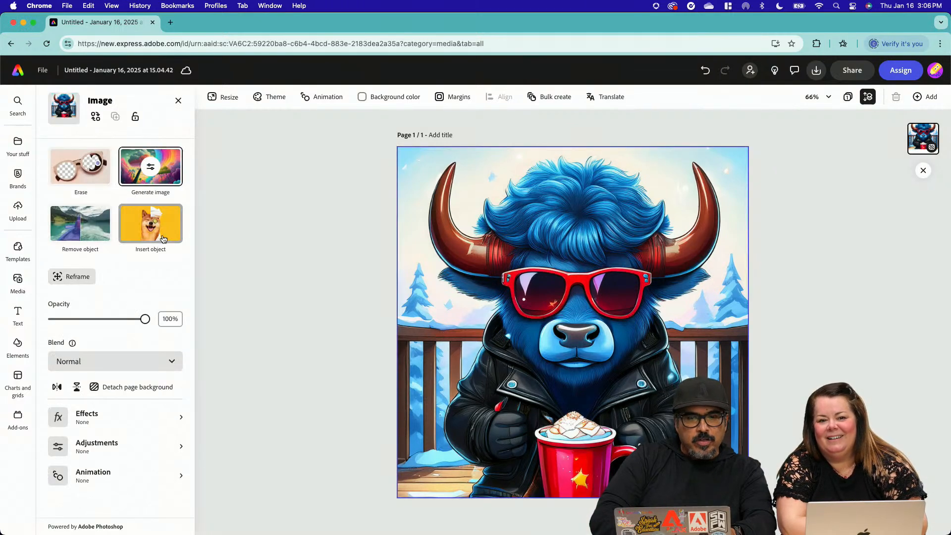
{"action": "left_click", "coordinate": [150, 224]}
{"action": "type", "text": "a"}
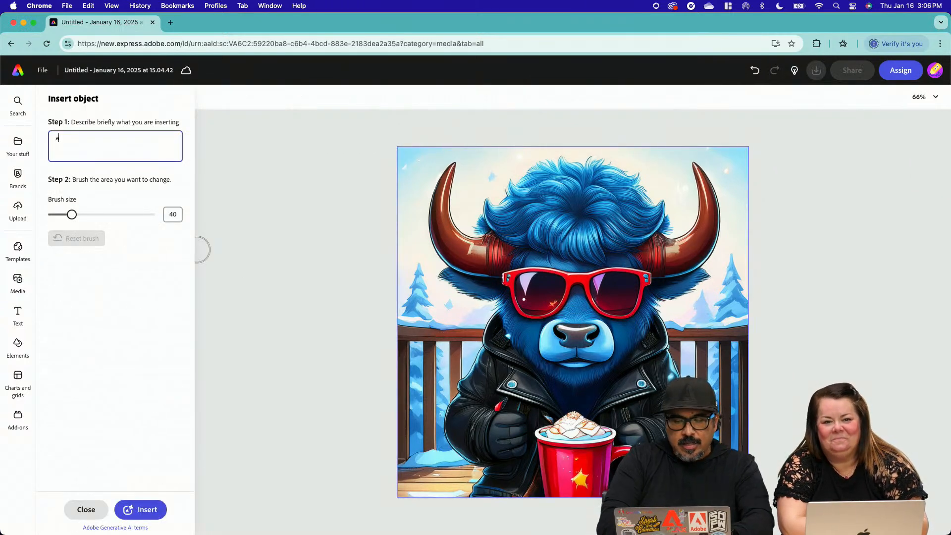
{"action": "type", "text": "li l"}
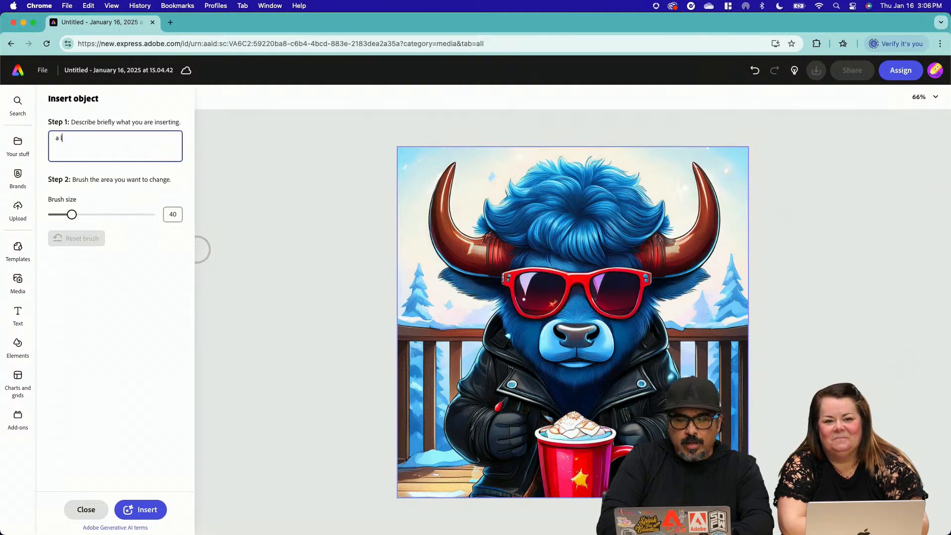
{"action": "type", "text": "ittle white birfg"}
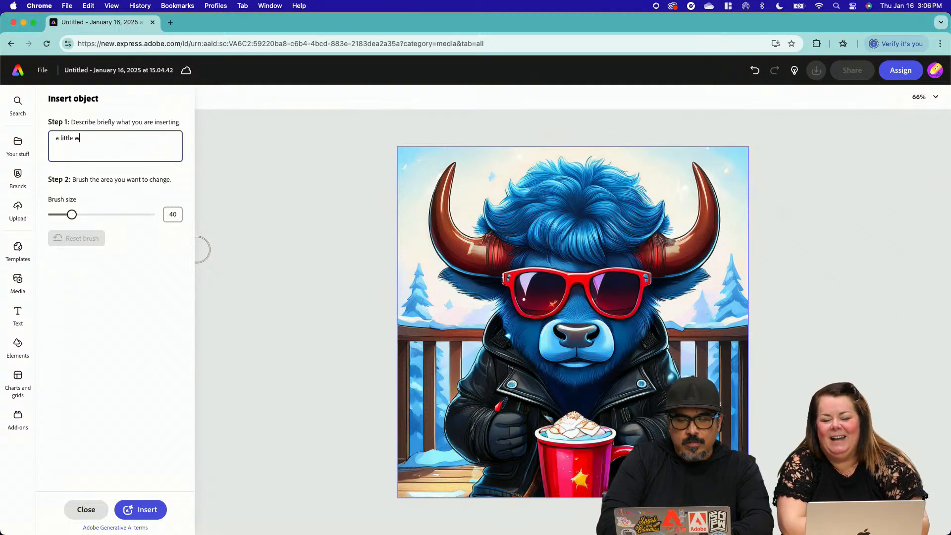
{"action": "key", "text": "BackSpace"}
{"action": "key", "text": "BackSpace"}
{"action": "type", "text": "d"}
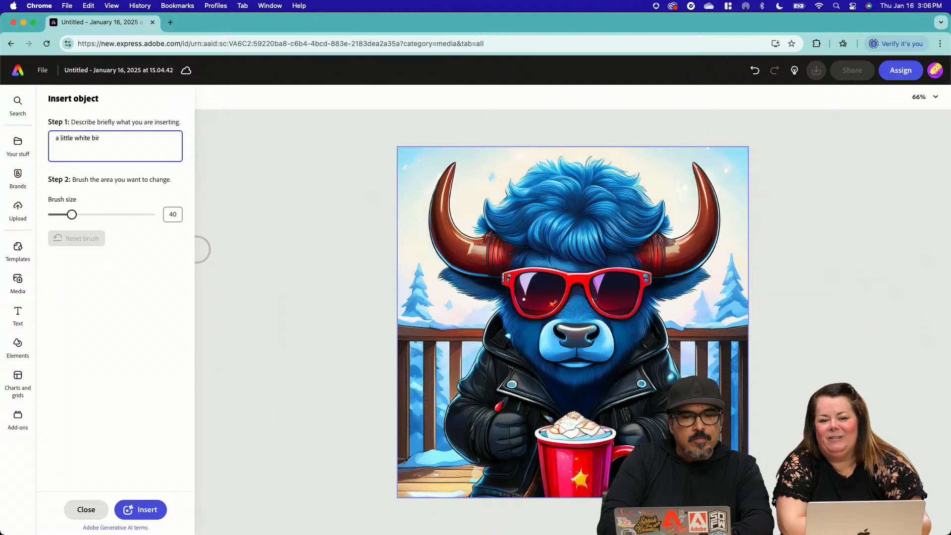
Set the brush size to 32, brush the snowy railing left of the buffalo, and generate the bird there
{"action": "left_click_drag", "start_coordinate": [59, 215], "coordinate": [68, 215]}
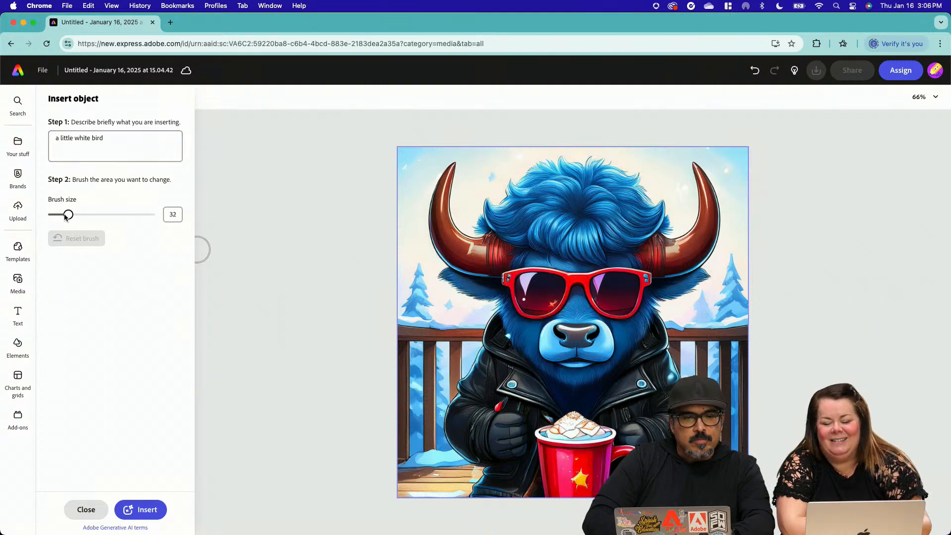
{"action": "mouse_move", "coordinate": [420, 325]}
{"action": "left_mouse_down"}
{"action": "mouse_move", "coordinate": [440, 322]}
{"action": "mouse_move", "coordinate": [422, 303]}
{"action": "mouse_move", "coordinate": [417, 315]}
{"action": "mouse_move", "coordinate": [436, 322]}
{"action": "mouse_move", "coordinate": [424, 287]}
{"action": "mouse_move", "coordinate": [414, 310]}
{"action": "mouse_move", "coordinate": [443, 324]}
{"action": "left_mouse_up"}
{"action": "left_click", "coordinate": [142, 510]}
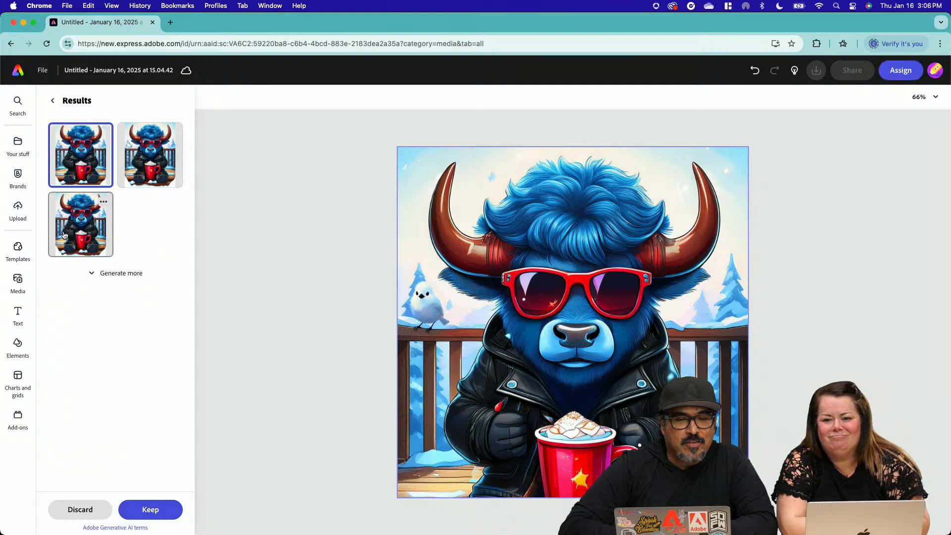
Compare the generated bird variations, keep the third one, and leave Insert object
{"action": "left_click", "coordinate": [131, 185]}
{"action": "left_click", "coordinate": [98, 216]}
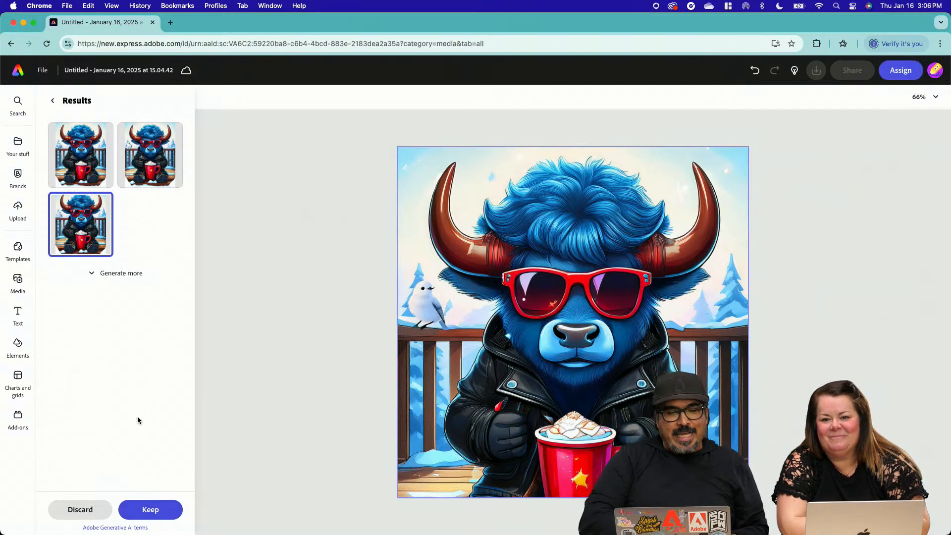
{"action": "left_click", "coordinate": [145, 509]}
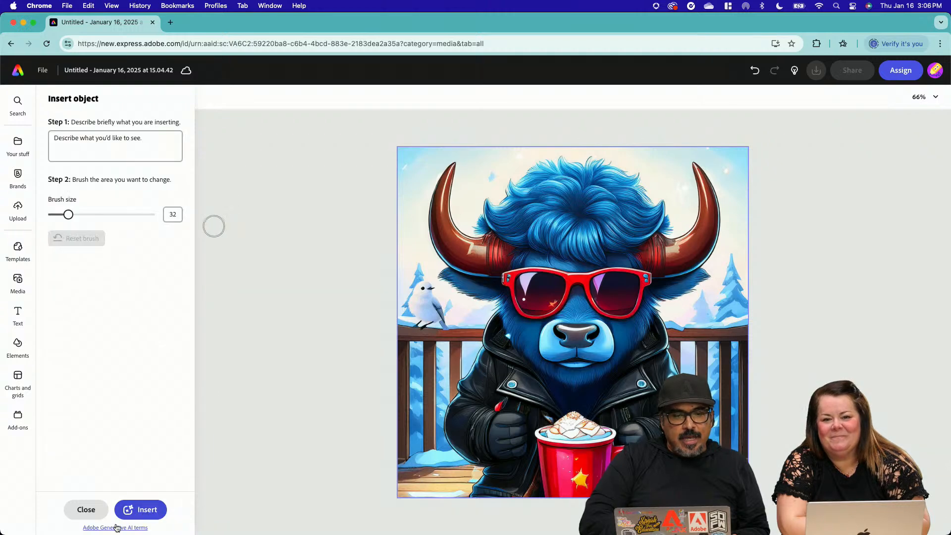
{"action": "left_click", "coordinate": [86, 509]}
{"action": "left_click", "coordinate": [266, 355]}
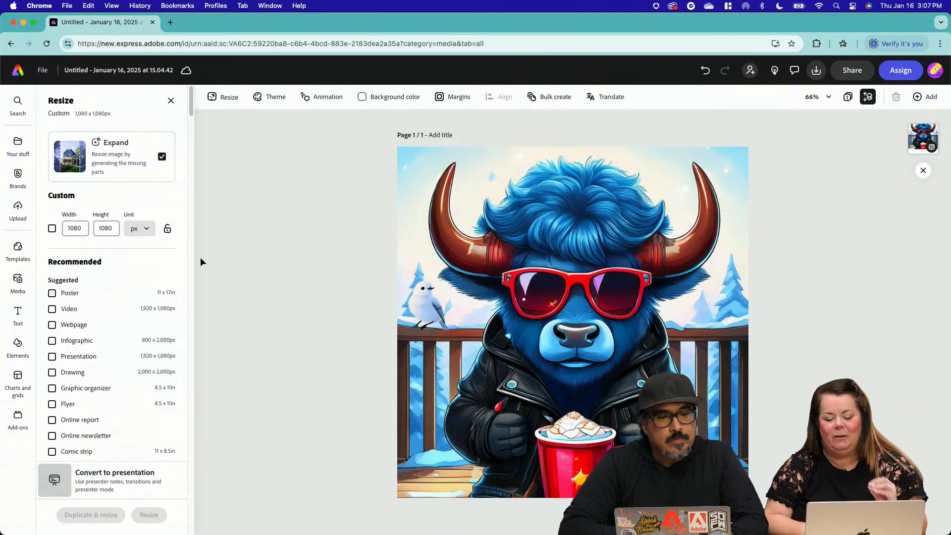
Close the Resize and Media options and return to the Adobe Express home page
{"action": "left_click", "coordinate": [170, 101]}
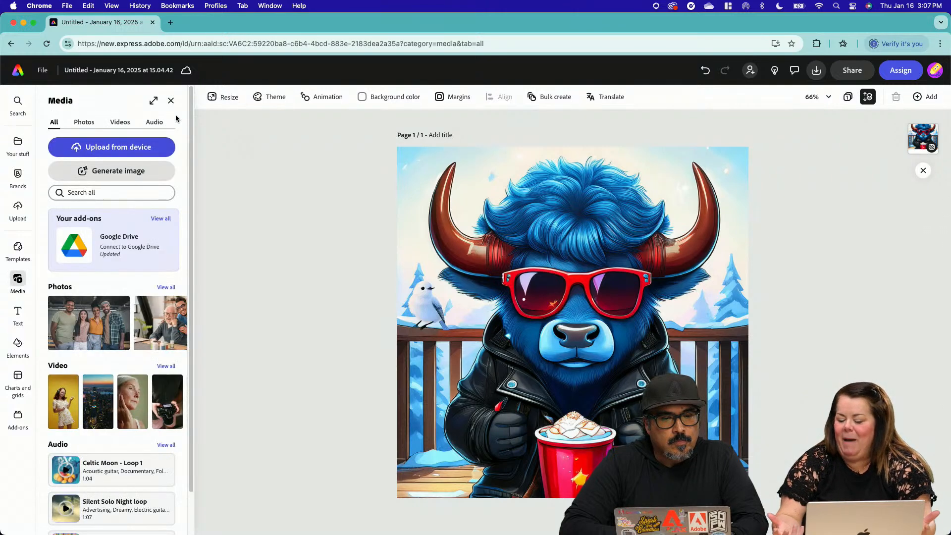
{"action": "left_click", "coordinate": [171, 102]}
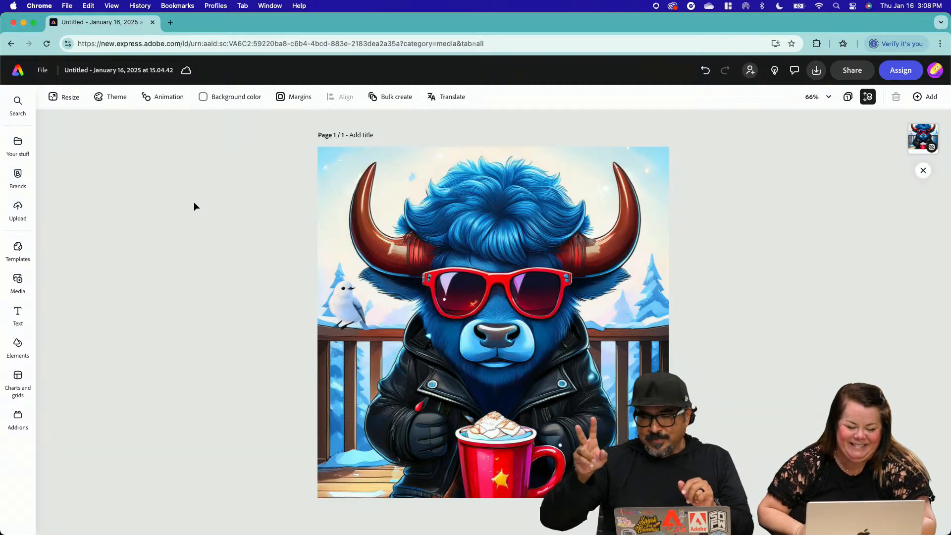
{"action": "left_click", "coordinate": [22, 70]}
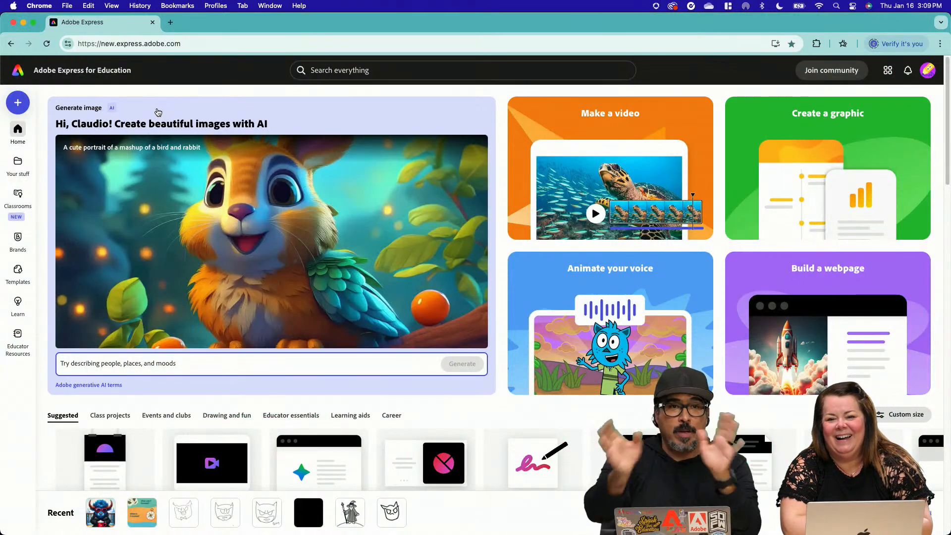
{"action": "key", "text": "ctrl+Up"}
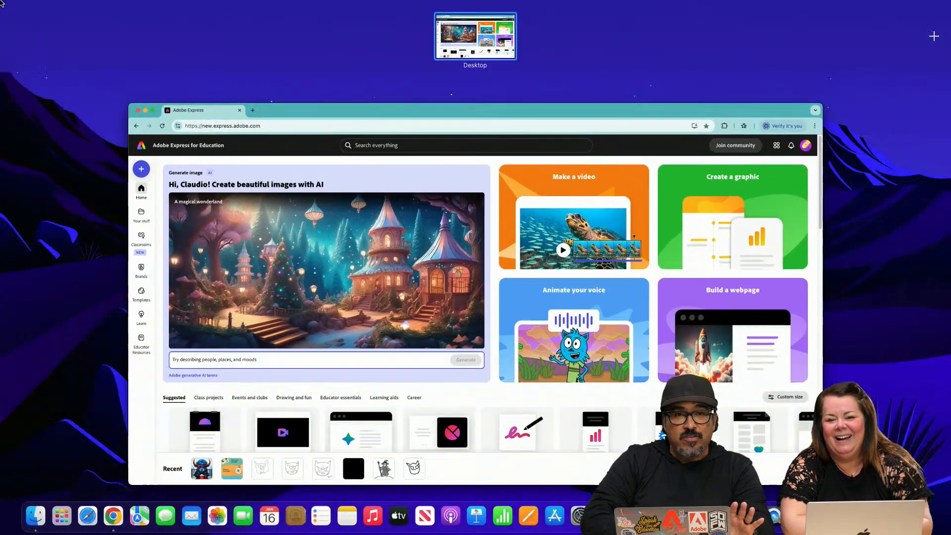
{"action": "left_click", "coordinate": [210, 118]}
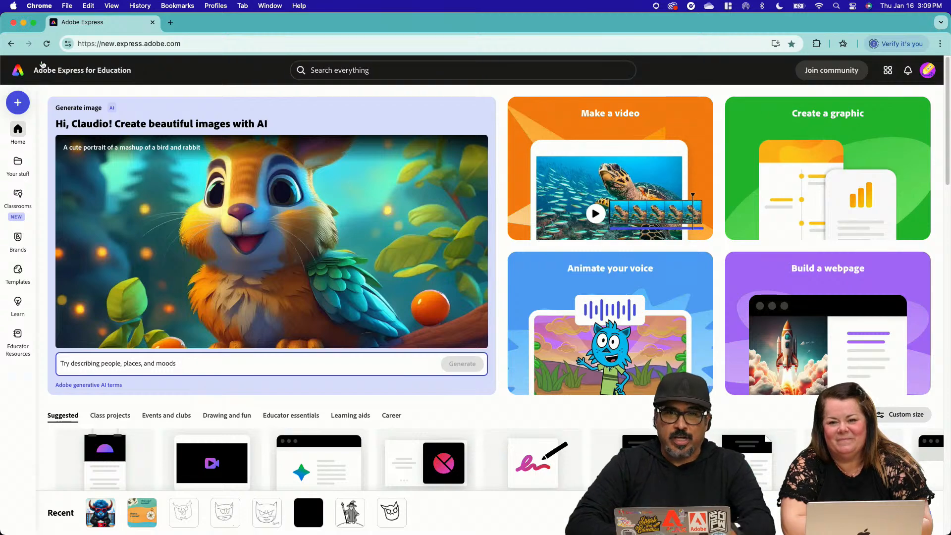
Start an Animate characters project and preview the Zipper and Lootie backpacks before choosing the Packer character
{"action": "left_click", "coordinate": [558, 299]}
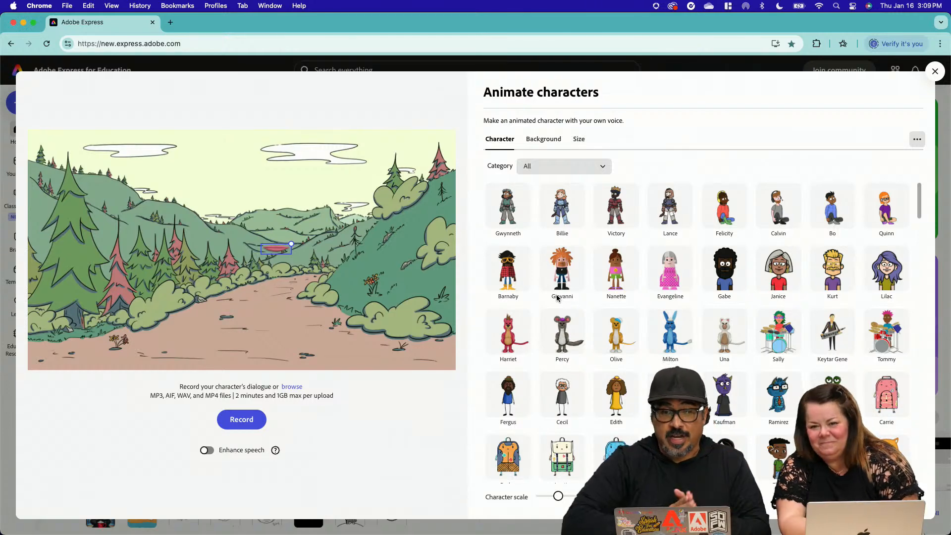
{"action": "scroll", "coordinate": [646, 308], "scroll_direction": "down", "scroll_amount": 3}
{"action": "scroll", "coordinate": [645, 308], "scroll_direction": "down", "scroll_amount": 1}
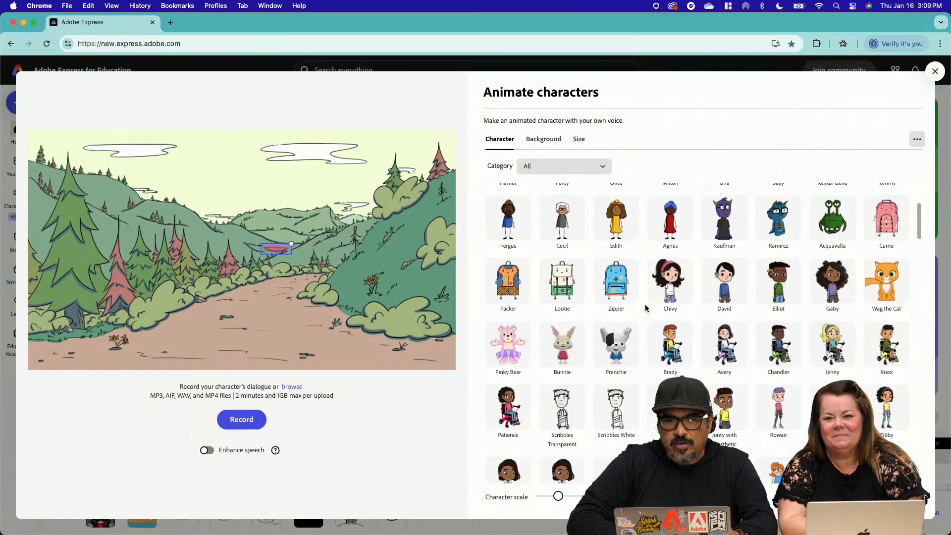
{"action": "scroll", "coordinate": [645, 308], "scroll_direction": "up", "scroll_amount": 1}
{"action": "left_click", "coordinate": [596, 309]}
{"action": "left_click", "coordinate": [570, 308]}
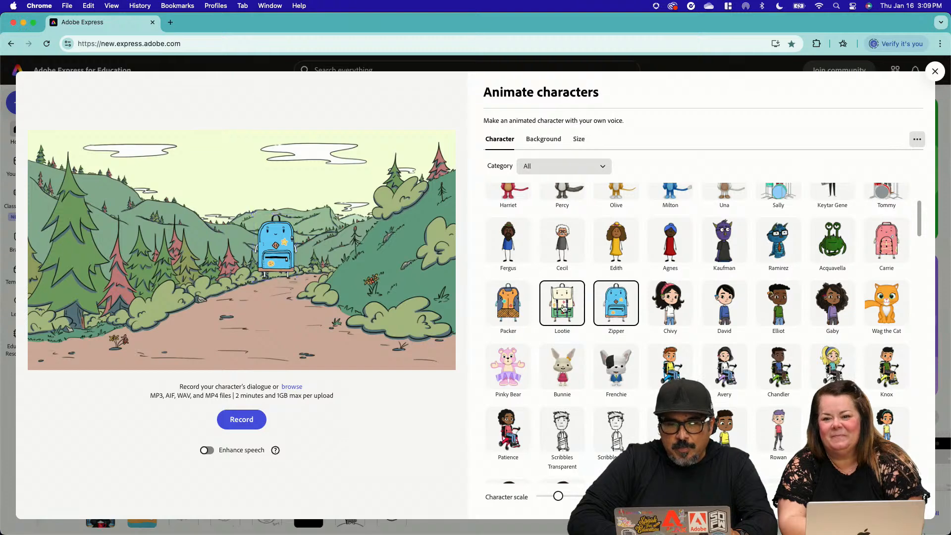
{"action": "left_click", "coordinate": [524, 308]}
Choose the Pirate character, enlarge it on the mountain path, and adjust its placement so the whole figure fits the scene
{"action": "scroll", "coordinate": [743, 357], "scroll_direction": "down", "scroll_amount": 10}
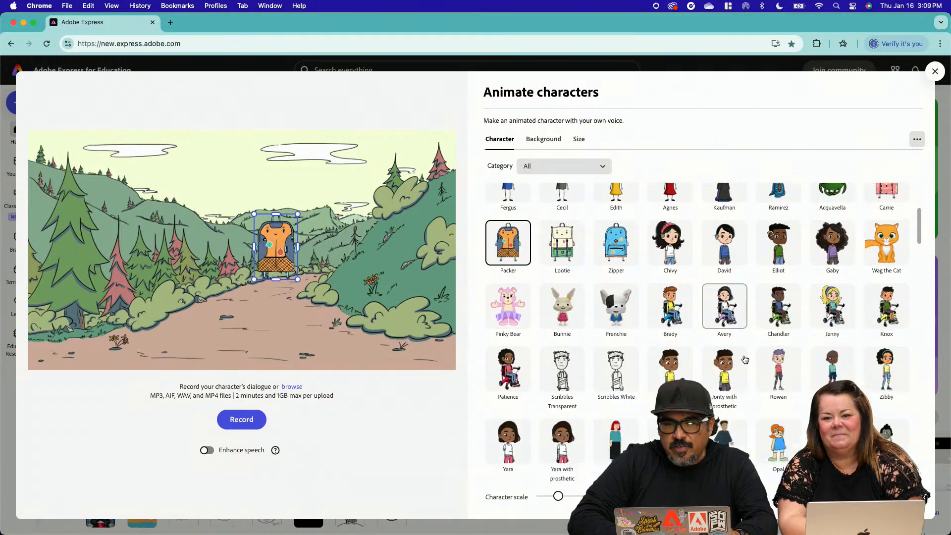
{"action": "scroll", "coordinate": [745, 359], "scroll_direction": "down", "scroll_amount": 8}
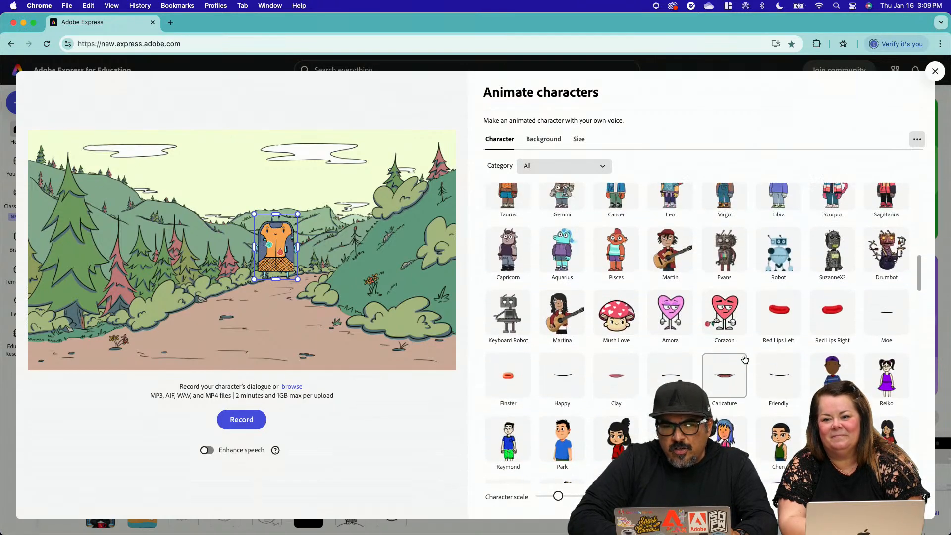
{"action": "scroll", "coordinate": [745, 359], "scroll_direction": "down", "scroll_amount": 12}
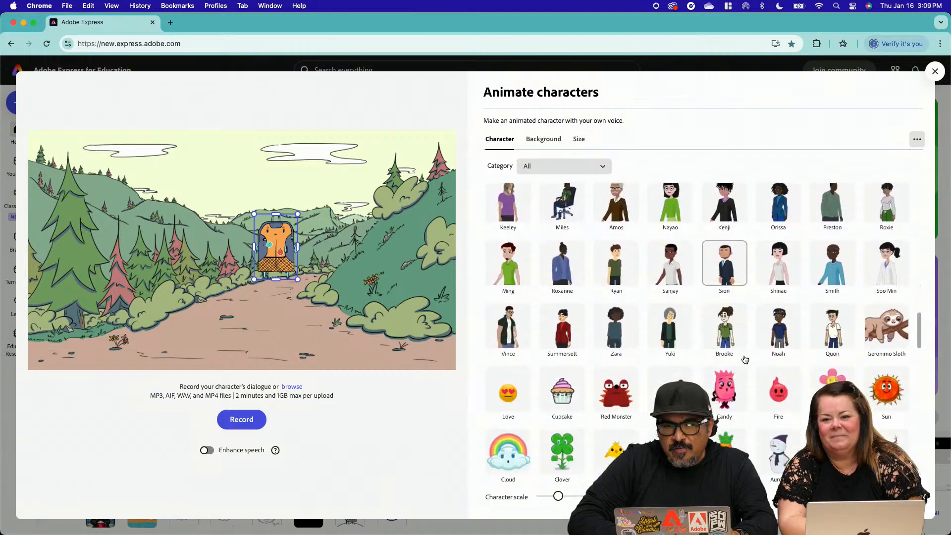
{"action": "scroll", "coordinate": [744, 355], "scroll_direction": "down", "scroll_amount": 6}
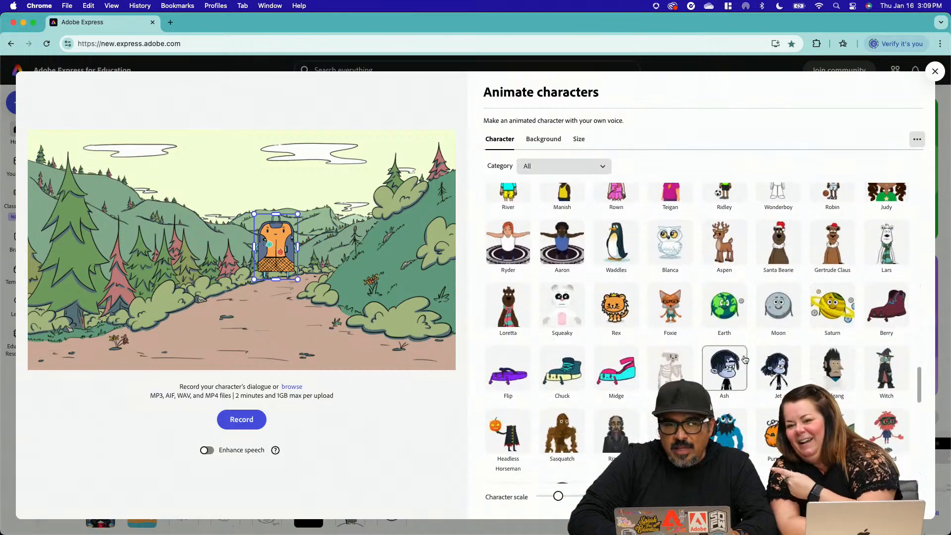
{"action": "left_click", "coordinate": [676, 304]}
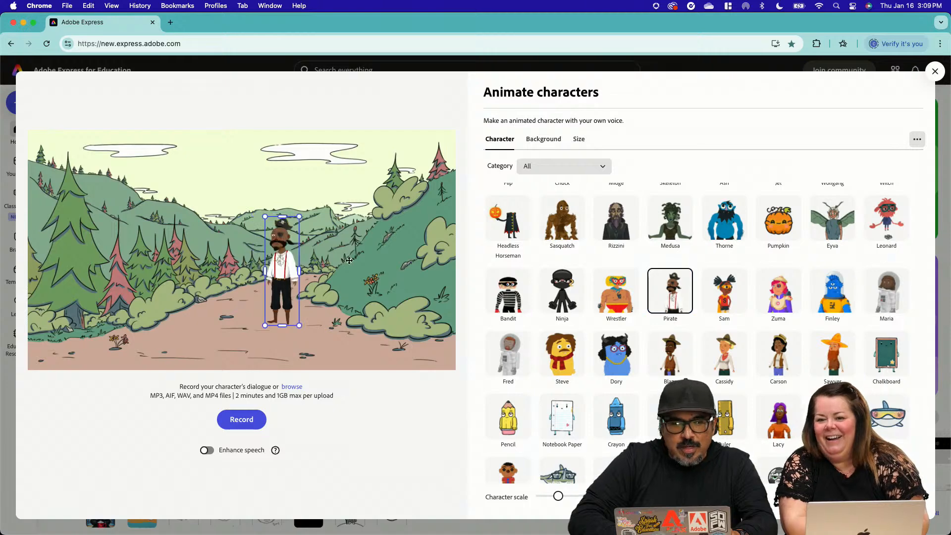
{"action": "left_click_drag", "start_coordinate": [307, 213], "coordinate": [340, 153]}
{"action": "left_click_drag", "start_coordinate": [330, 192], "coordinate": [330, 199]}
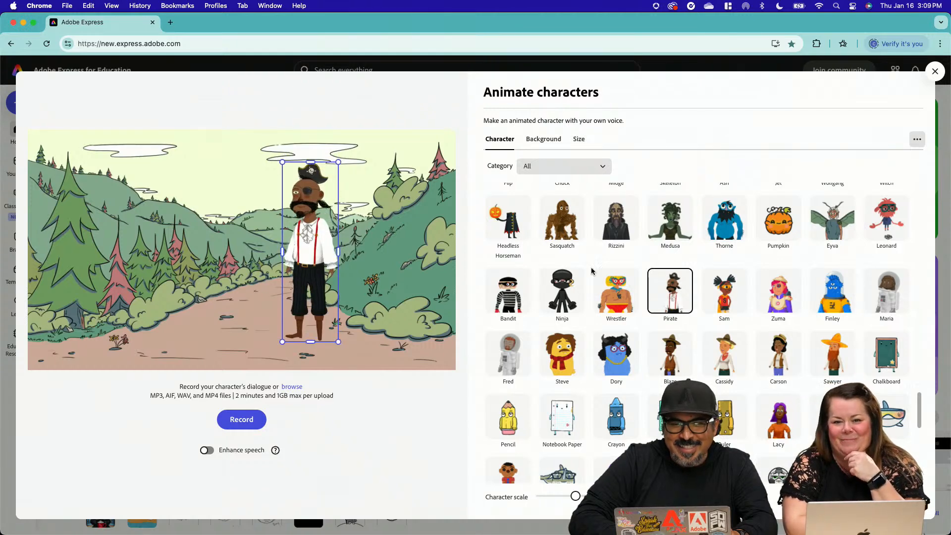
Browse the character library by the All People and New categories, and return the filter to All
{"action": "scroll", "coordinate": [592, 270], "scroll_direction": "up", "scroll_amount": 10}
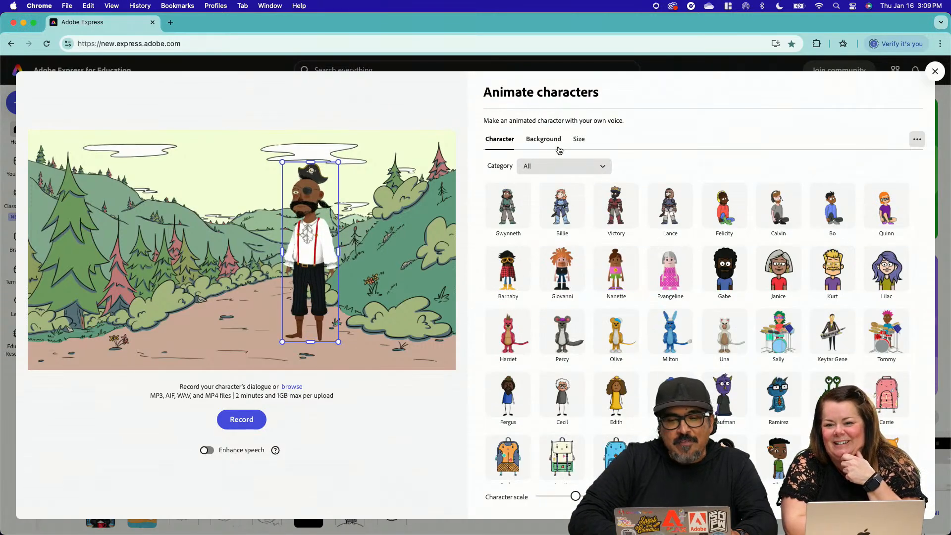
{"action": "left_click", "coordinate": [547, 167]}
{"action": "left_click", "coordinate": [551, 219]}
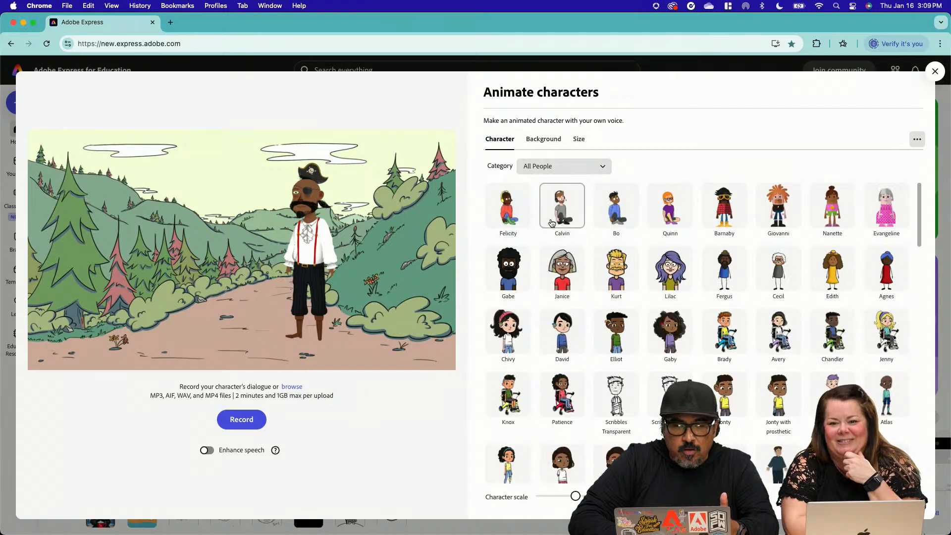
{"action": "left_click", "coordinate": [564, 167]}
{"action": "left_click", "coordinate": [553, 203]}
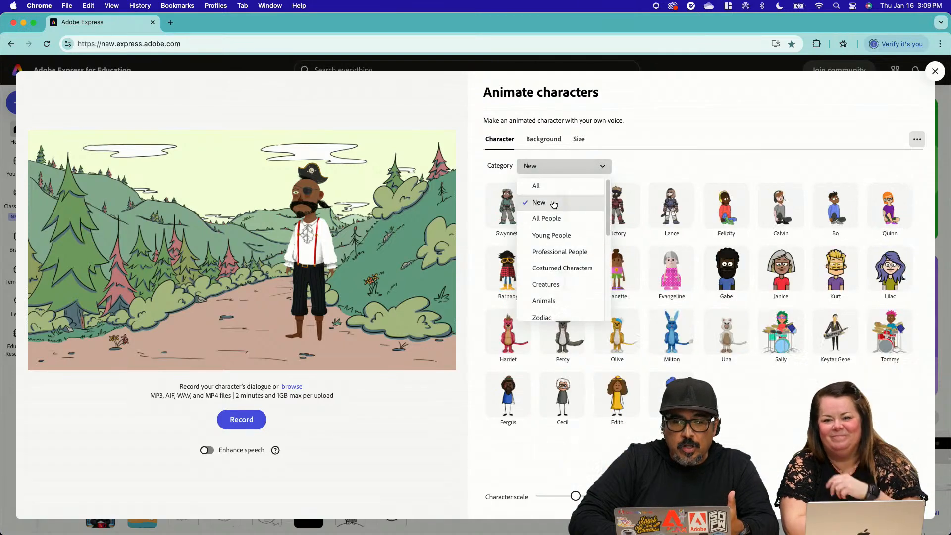
{"action": "left_click", "coordinate": [551, 168]}
{"action": "left_click", "coordinate": [547, 186]}
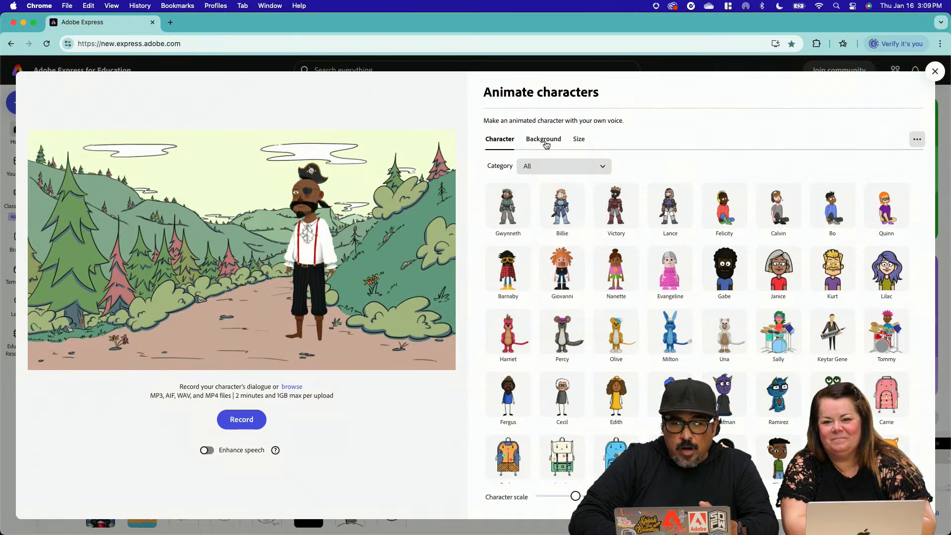
Try the Knight Hallway background behind the pirate
{"action": "left_click", "coordinate": [545, 143]}
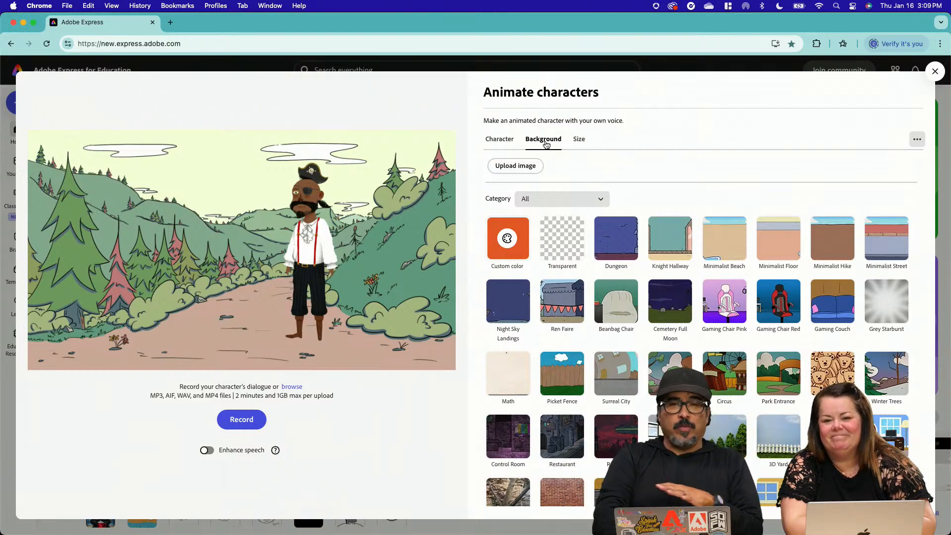
{"action": "left_click", "coordinate": [659, 248]}
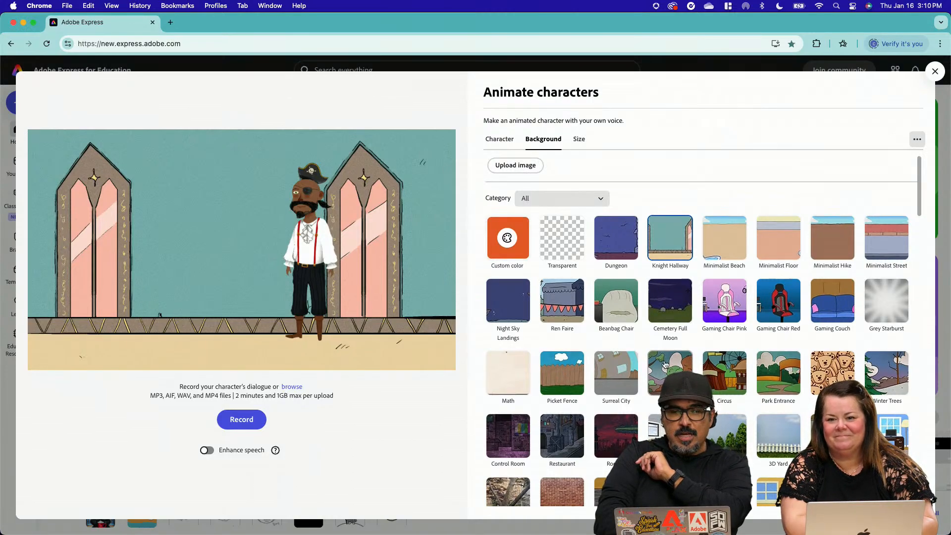
Apply the beach background with the treasure chest and sailing ship, and move the pirate right beside the ship's hull
{"action": "scroll", "coordinate": [664, 360], "scroll_direction": "down", "scroll_amount": 10}
{"action": "scroll", "coordinate": [665, 365], "scroll_direction": "down", "scroll_amount": 15}
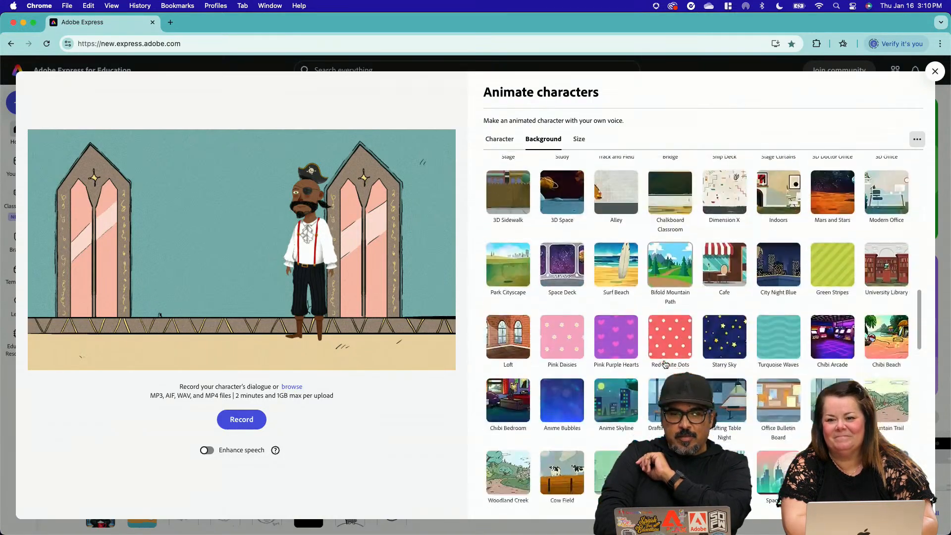
{"action": "scroll", "coordinate": [665, 365], "scroll_direction": "down", "scroll_amount": 15}
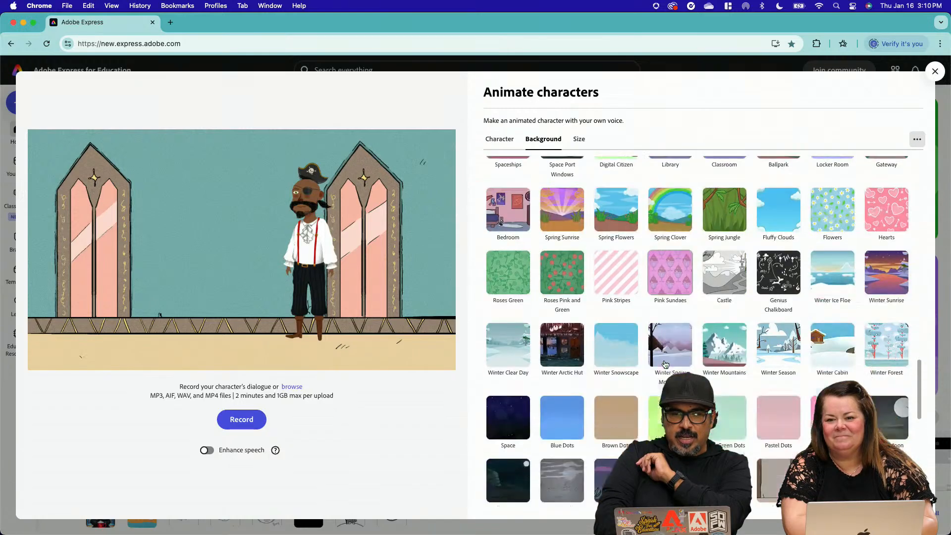
{"action": "scroll", "coordinate": [664, 363], "scroll_direction": "down", "scroll_amount": 5}
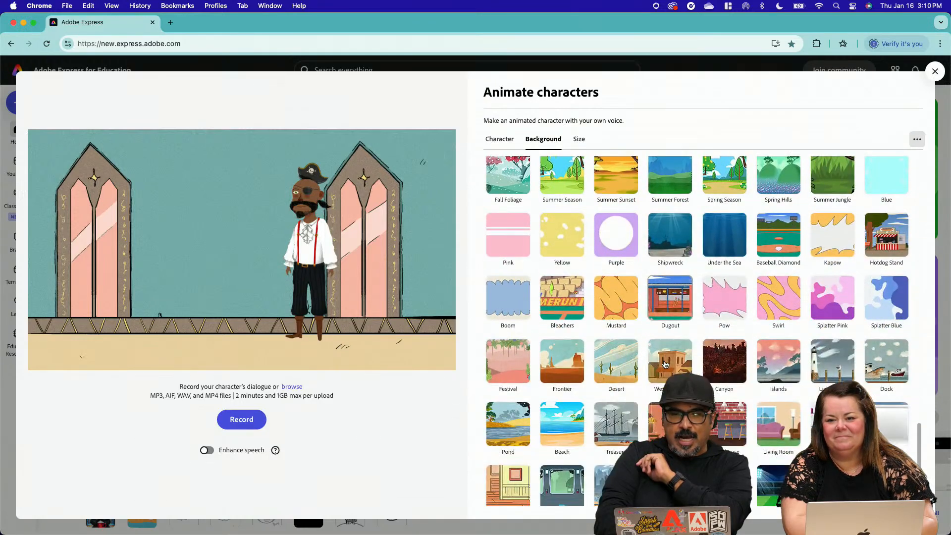
{"action": "left_click", "coordinate": [616, 427]}
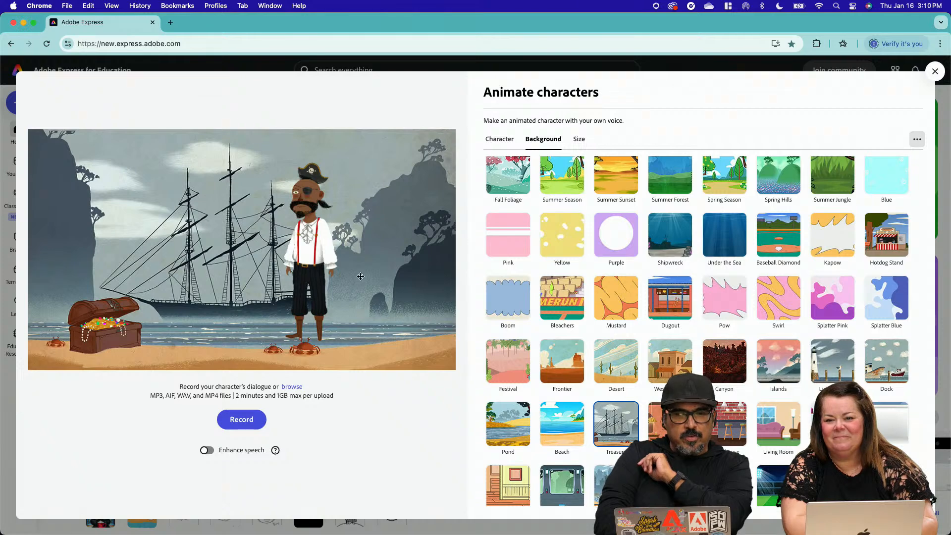
{"action": "left_click_drag", "start_coordinate": [313, 266], "coordinate": [356, 279]}
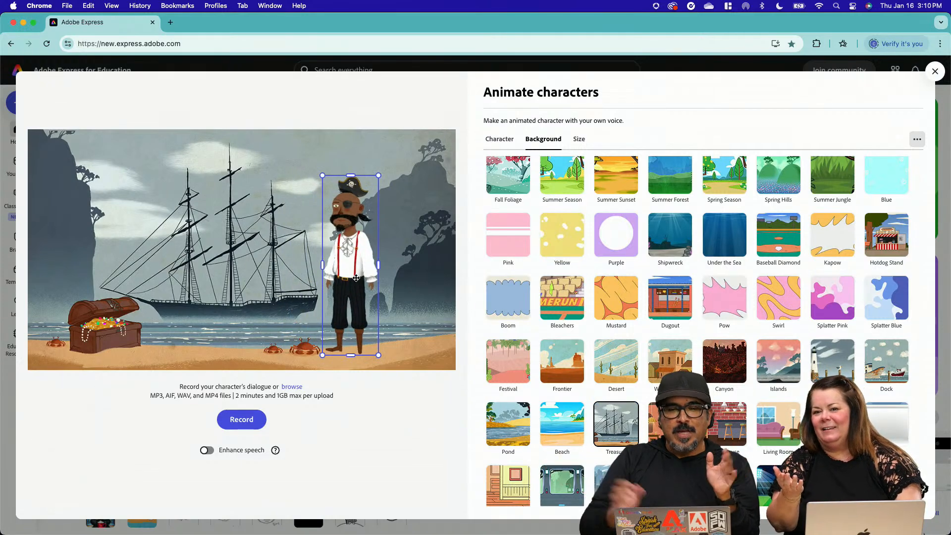
Examine the size settings and the available aspect ratio presets, keeping YouTube Landscape 16:9
{"action": "scroll", "coordinate": [672, 261], "scroll_direction": "up", "scroll_amount": 10}
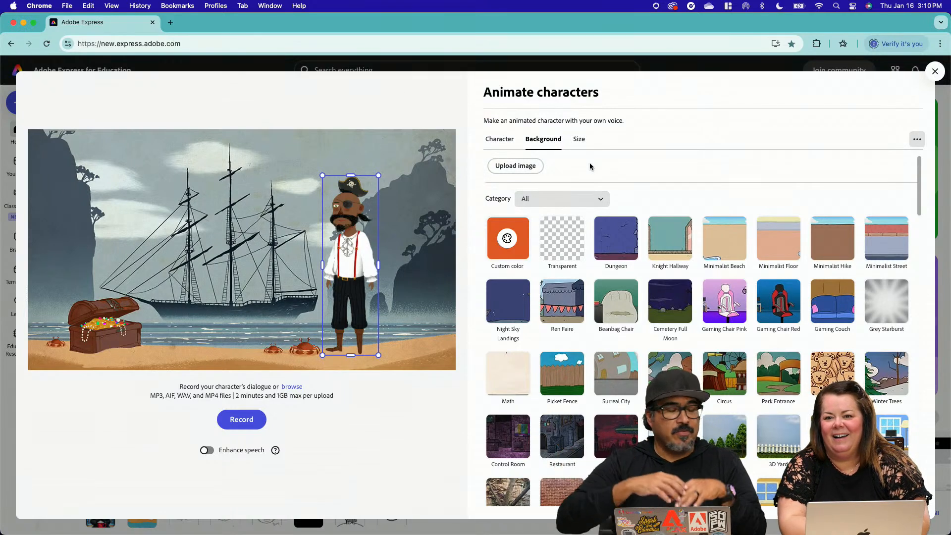
{"action": "left_click", "coordinate": [580, 140]}
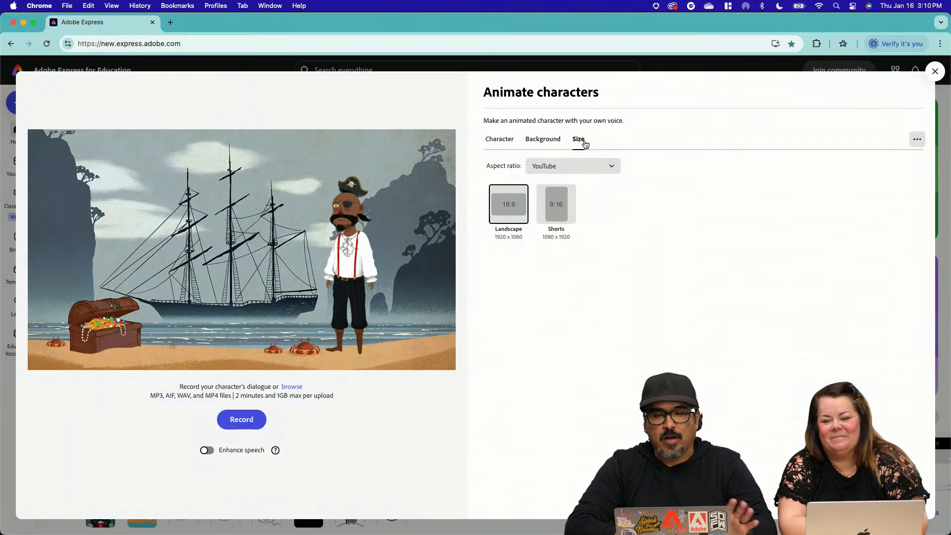
{"action": "left_click", "coordinate": [584, 162]}
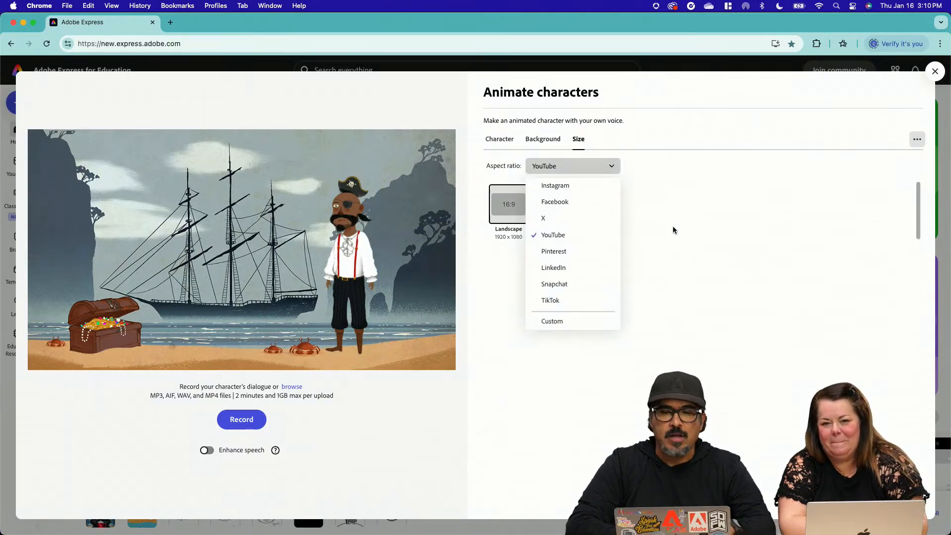
{"action": "left_click", "coordinate": [673, 228]}
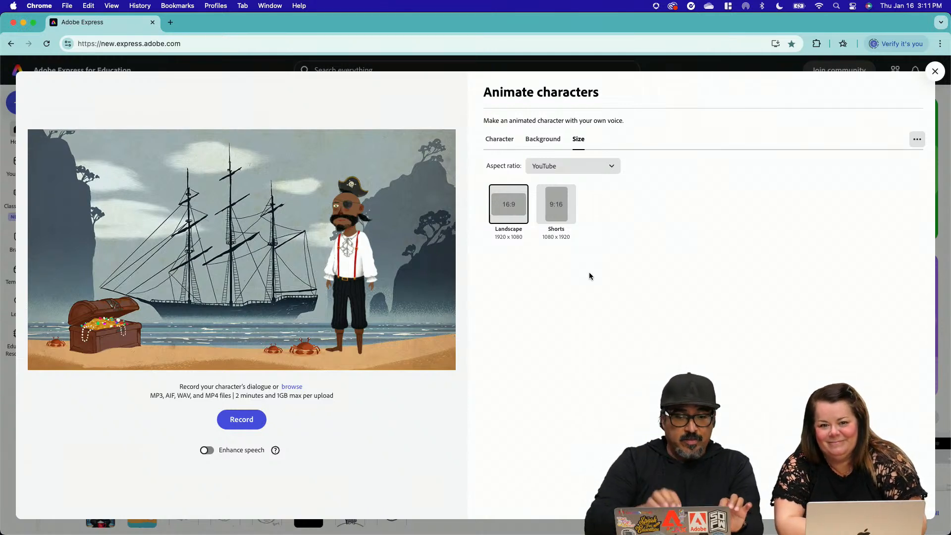
Record the pirate's spoken dialogue with Enhance speech turned off and finish the recording
{"action": "left_click", "coordinate": [213, 451]}
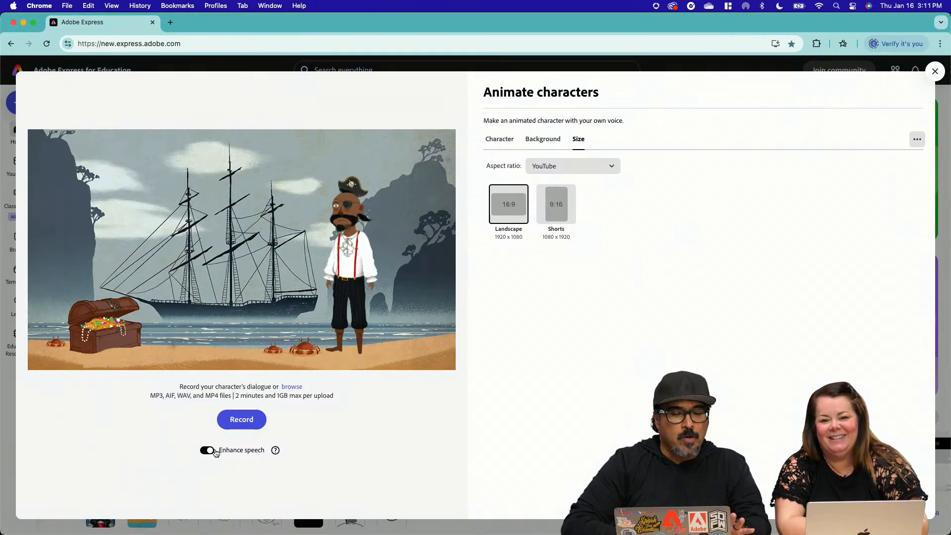
{"action": "left_click", "coordinate": [208, 451]}
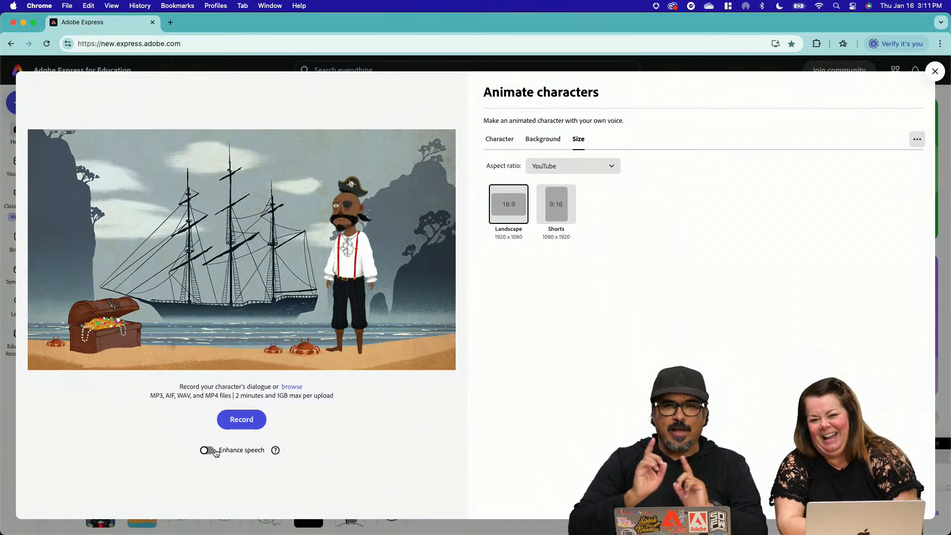
{"action": "left_click", "coordinate": [243, 421]}
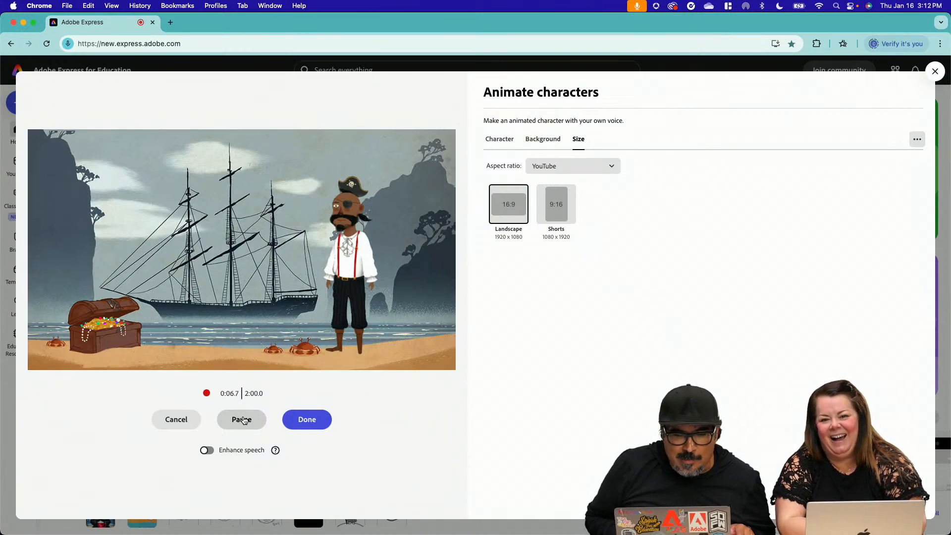
{"action": "left_click", "coordinate": [299, 426]}
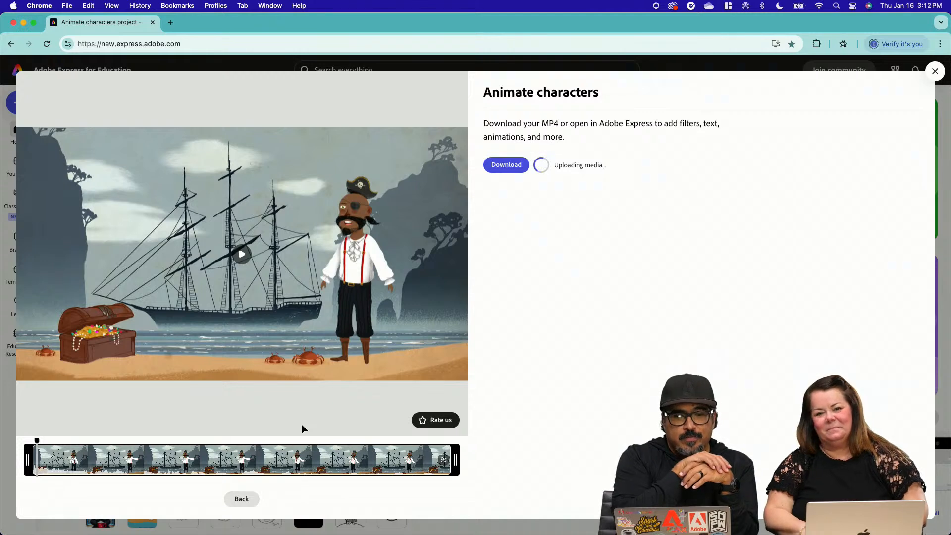
Play back the generated pirate animation and open it in the editor
{"action": "left_click", "coordinate": [243, 255]}
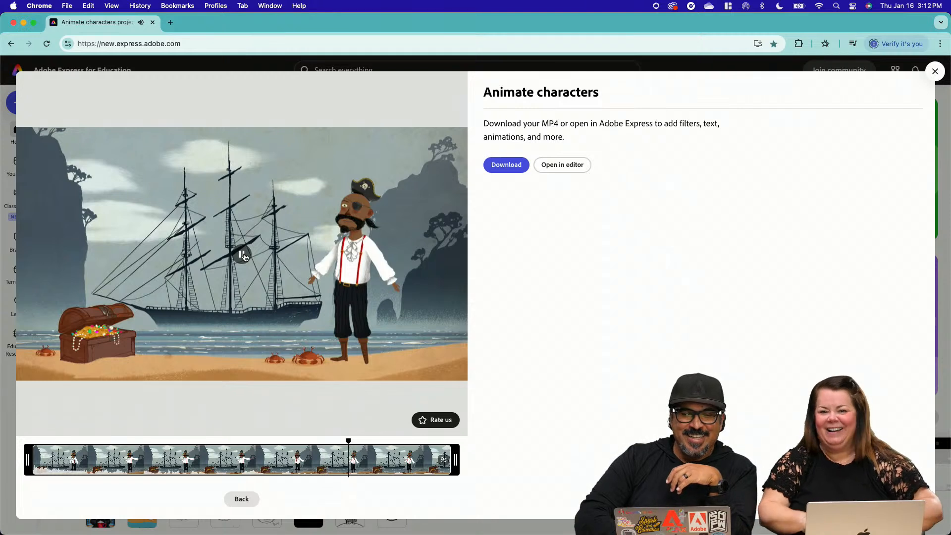
{"action": "left_click", "coordinate": [243, 255]}
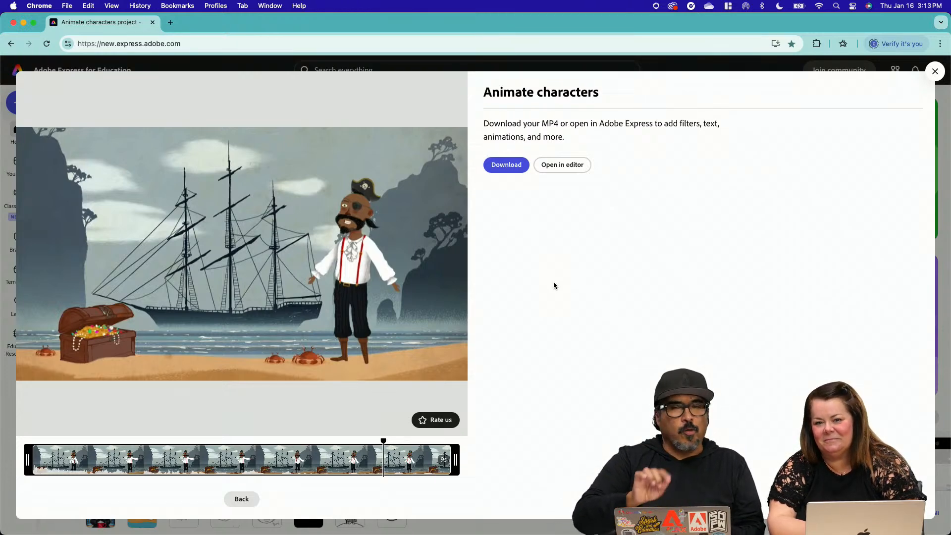
{"action": "left_click", "coordinate": [565, 167]}
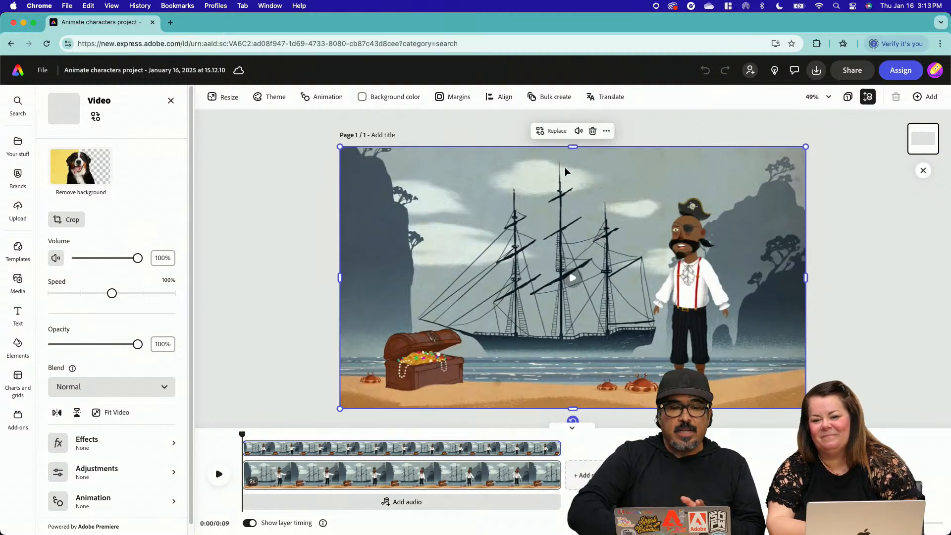
Add the September date text template to the video, move it to the sky's upper left, and shrink it
{"action": "left_click", "coordinate": [18, 314]}
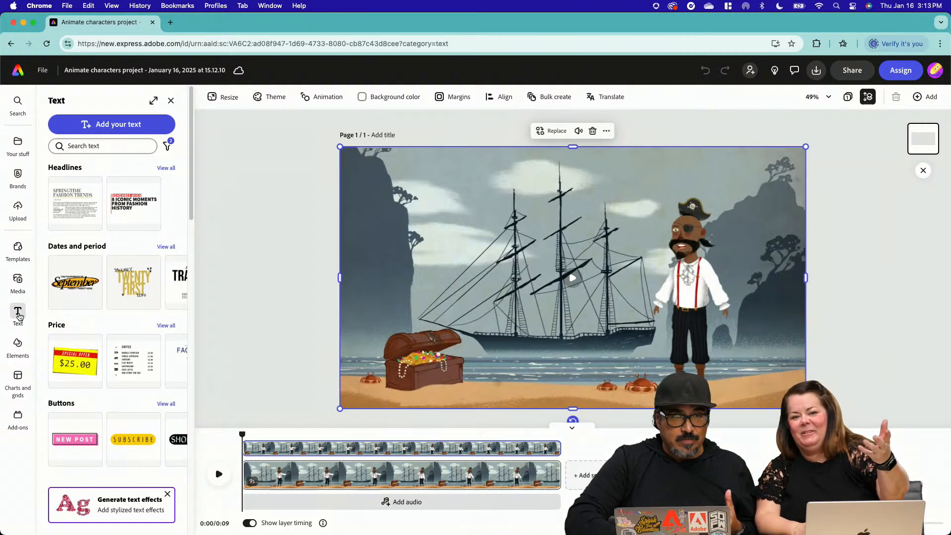
{"action": "left_click", "coordinate": [69, 283]}
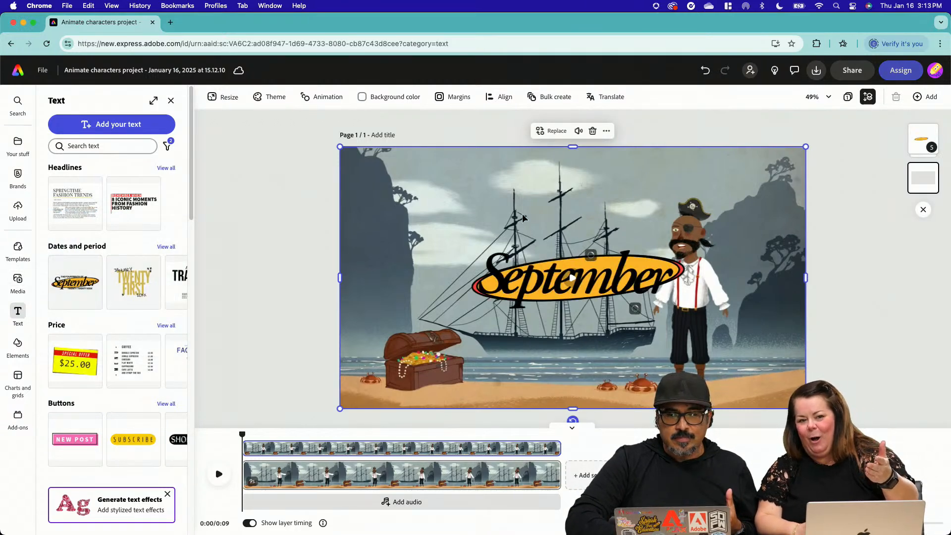
{"action": "mouse_move", "coordinate": [557, 259]}
{"action": "left_mouse_down"}
{"action": "mouse_move", "coordinate": [488, 200]}
{"action": "mouse_move", "coordinate": [534, 259]}
{"action": "mouse_move", "coordinate": [555, 258]}
{"action": "left_mouse_up"}
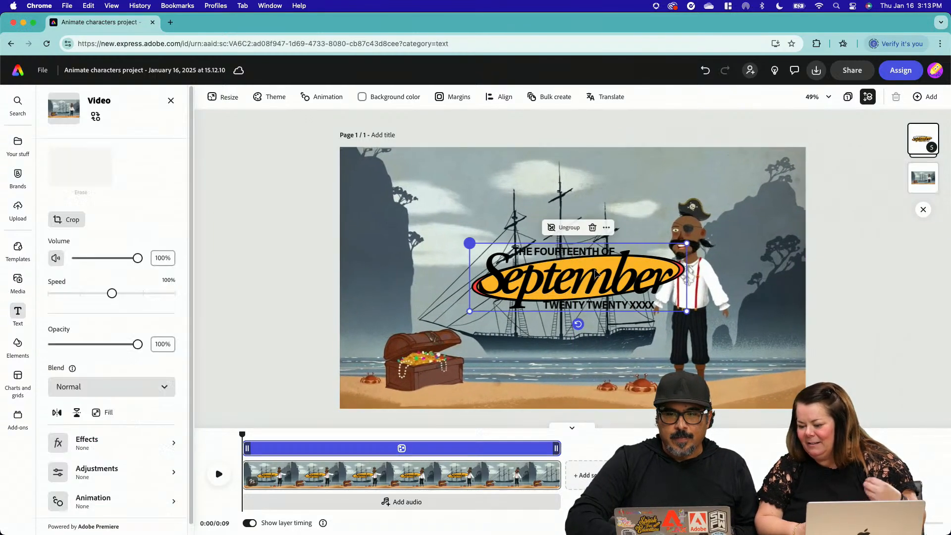
{"action": "left_click_drag", "start_coordinate": [605, 283], "coordinate": [502, 201]}
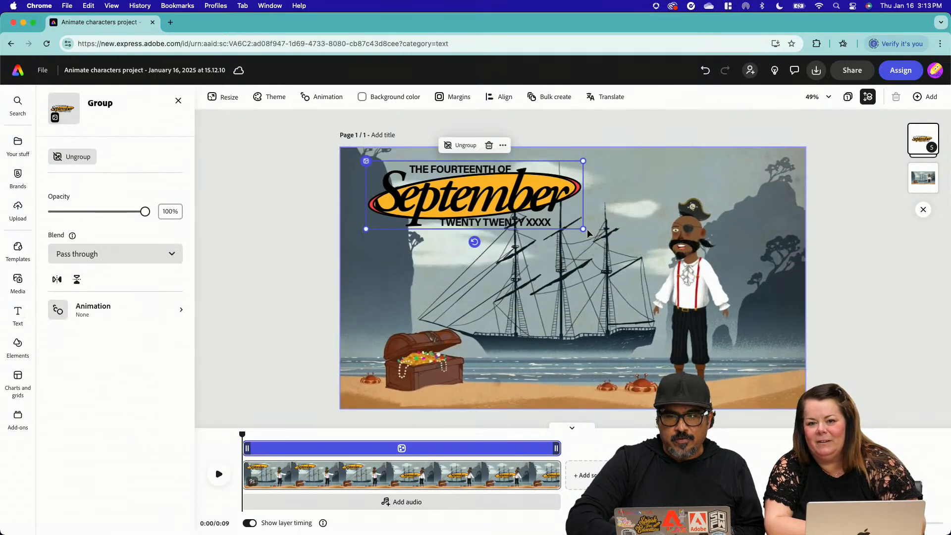
{"action": "left_click_drag", "start_coordinate": [583, 229], "coordinate": [526, 211]}
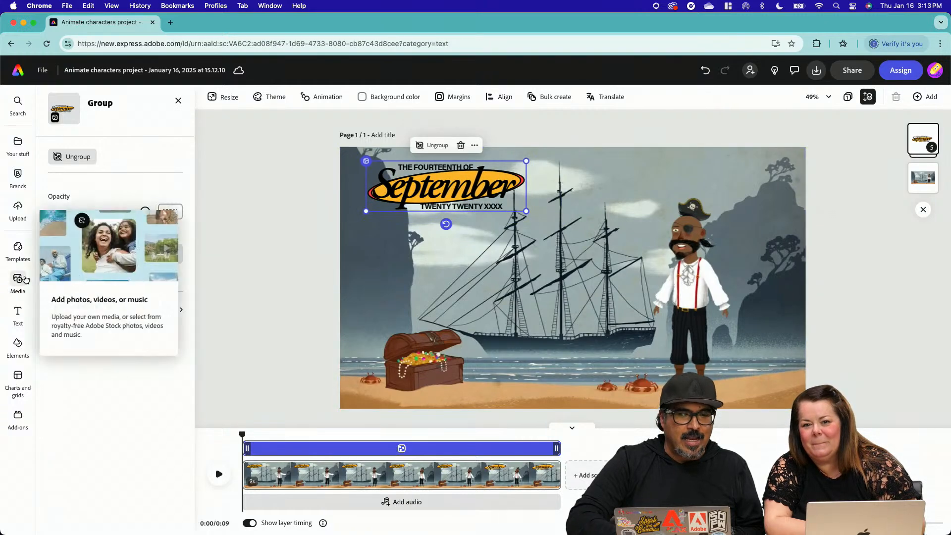
View the media library and delete the September text group from the page
{"action": "left_click", "coordinate": [18, 280]}
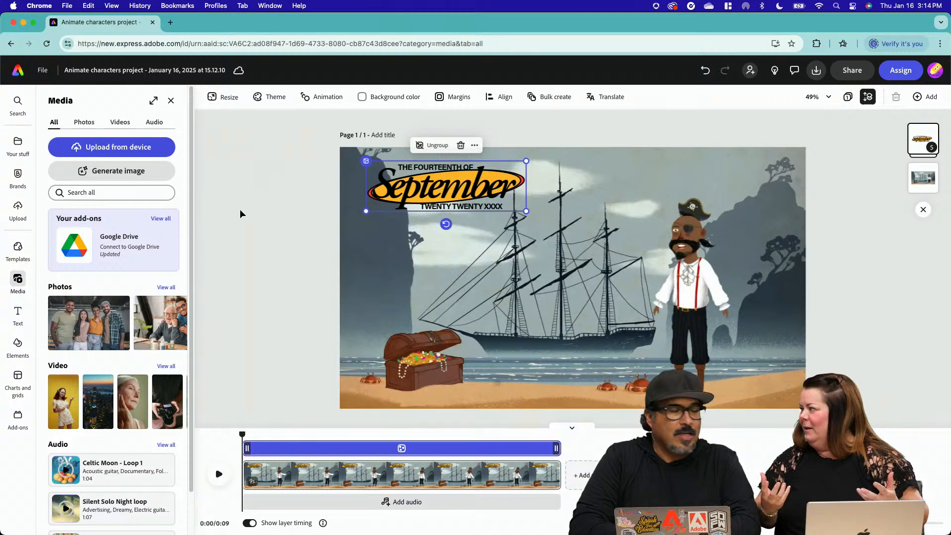
{"action": "left_click", "coordinate": [459, 145]}
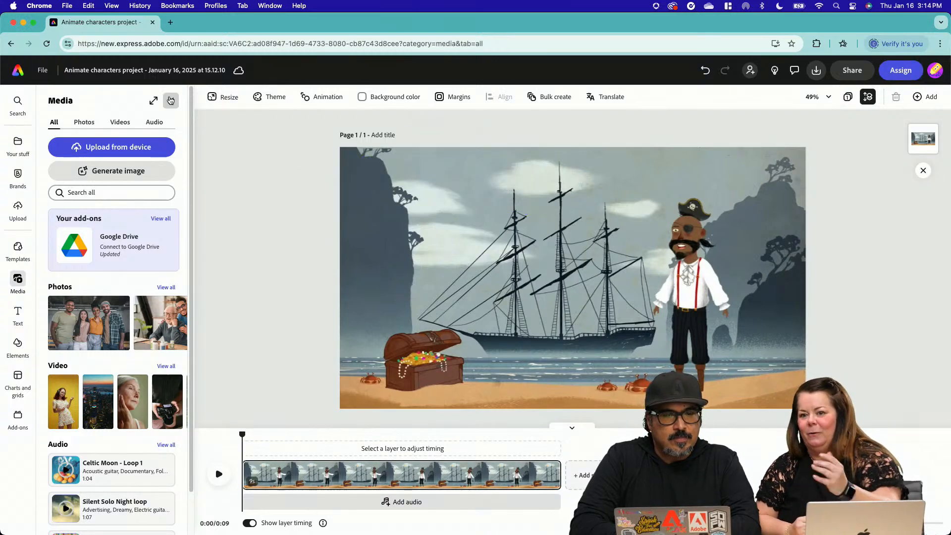
Add a blank scene after the pirate clip and browse the stock video library for it
{"action": "left_click", "coordinate": [171, 101]}
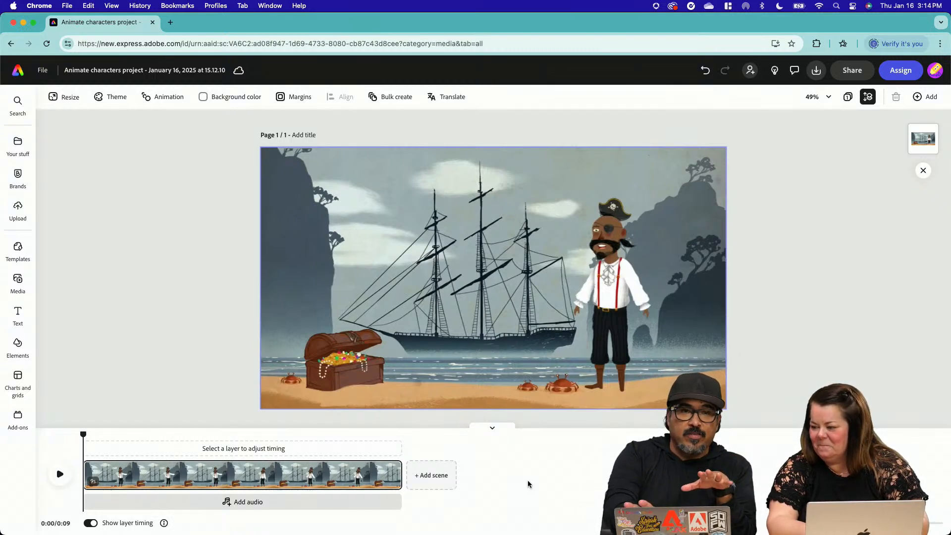
{"action": "left_click", "coordinate": [427, 478]}
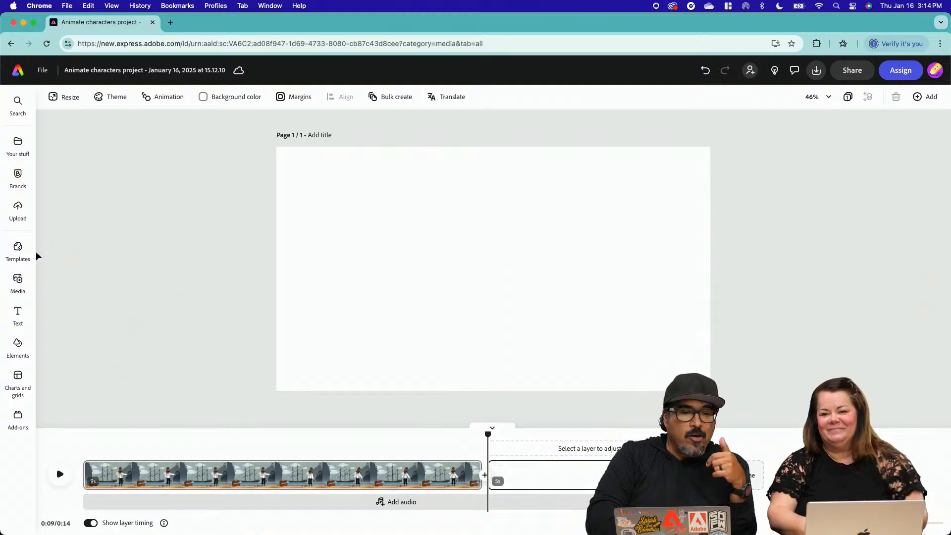
{"action": "left_click", "coordinate": [18, 280]}
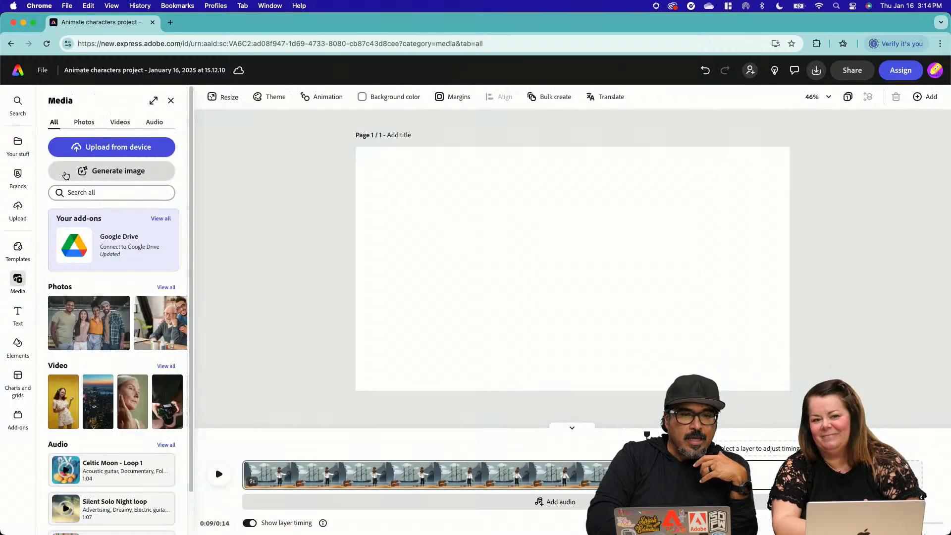
{"action": "left_click", "coordinate": [121, 123]}
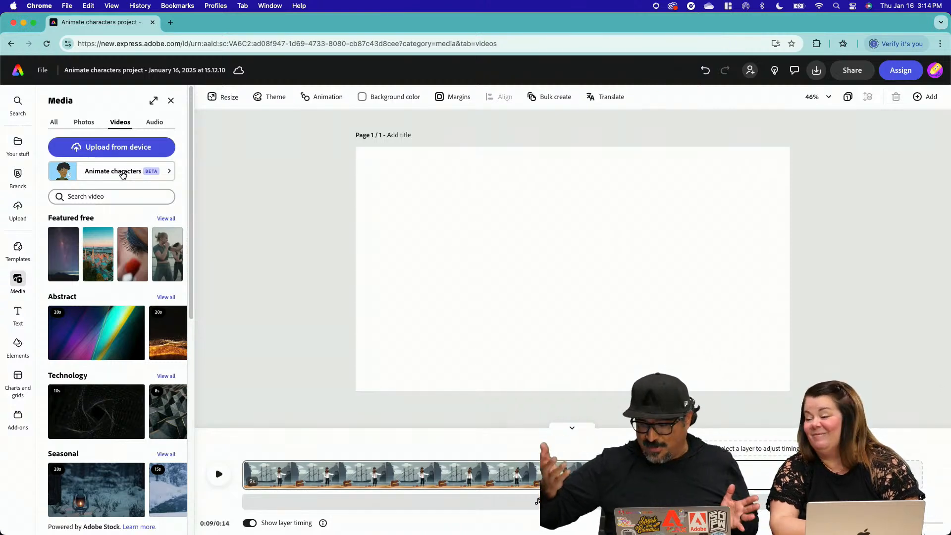
Leave the pirate animation project and return to the home page
{"action": "key", "text": "ctrl+Up"}
{"action": "left_click", "coordinate": [264, 168]}
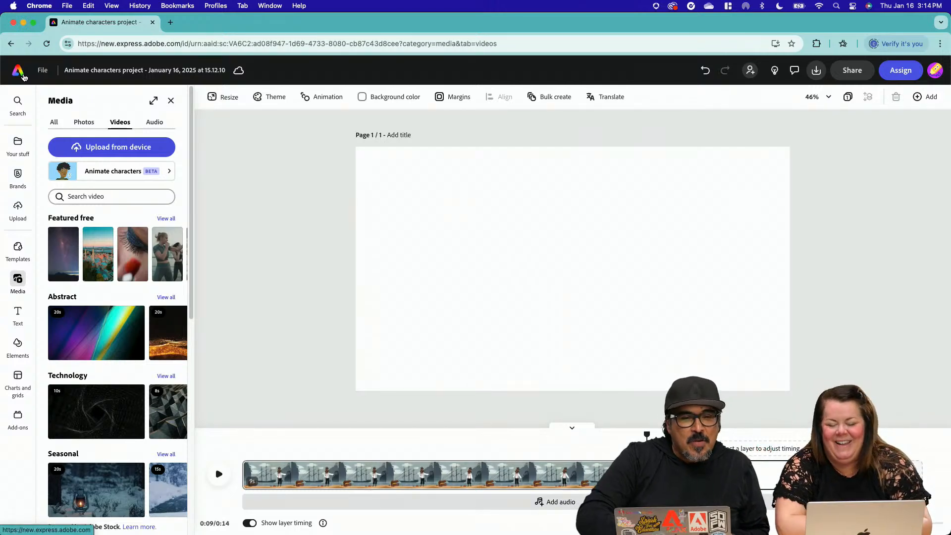
{"action": "left_click", "coordinate": [22, 75]}
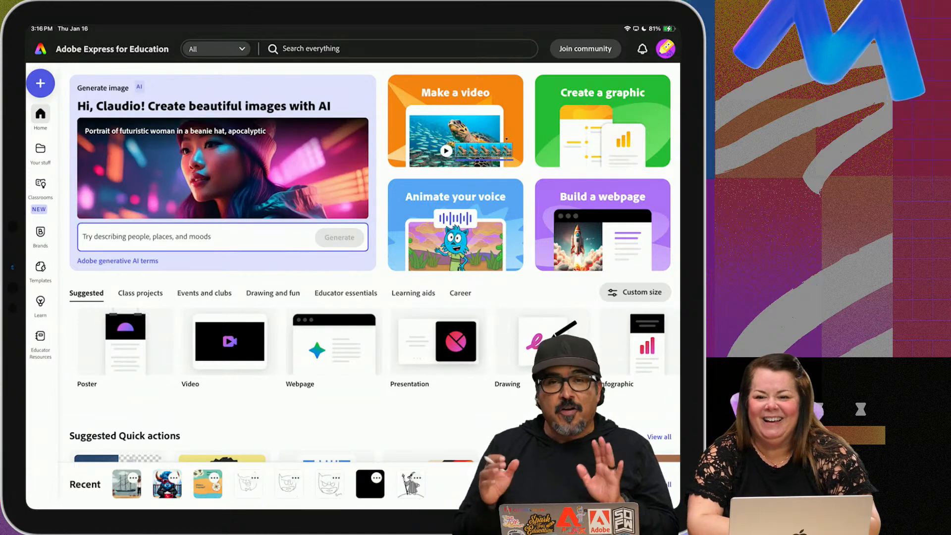
Describe a new coloring page for the blank drawing as "Wizard walking with a cloak and a staff is on a hill"
{"action": "scroll", "coordinate": [353, 248], "scroll_direction": "down", "scroll_amount": 1}
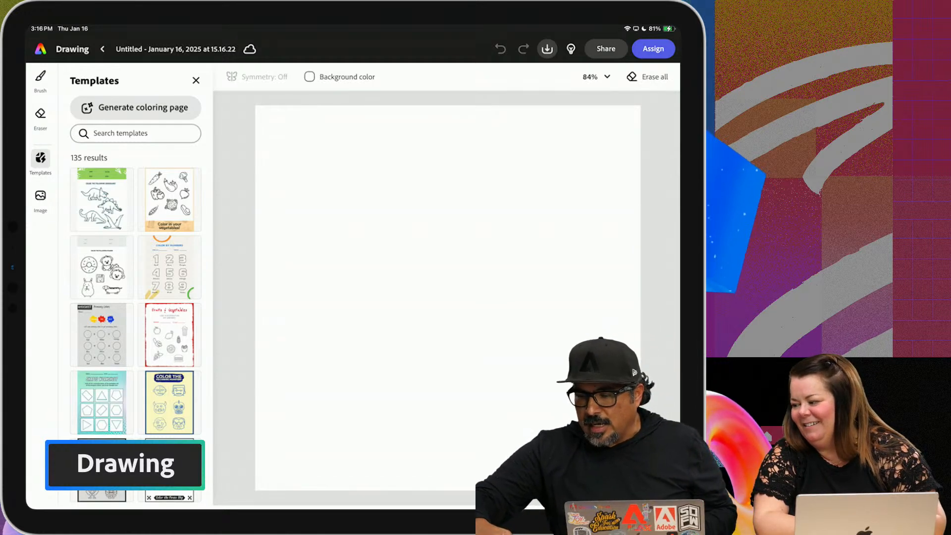
{"action": "left_click", "coordinate": [136, 108]}
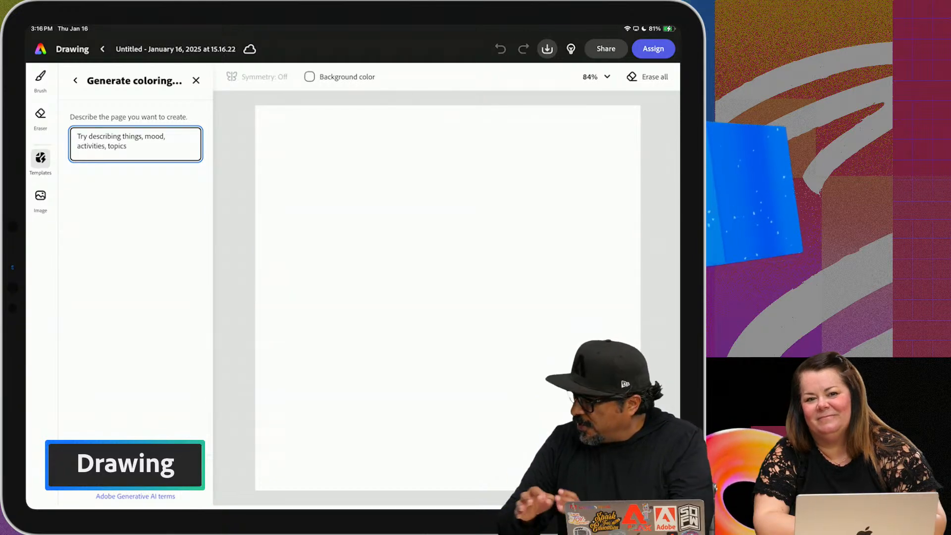
{"action": "type", "text": "Wiz"}
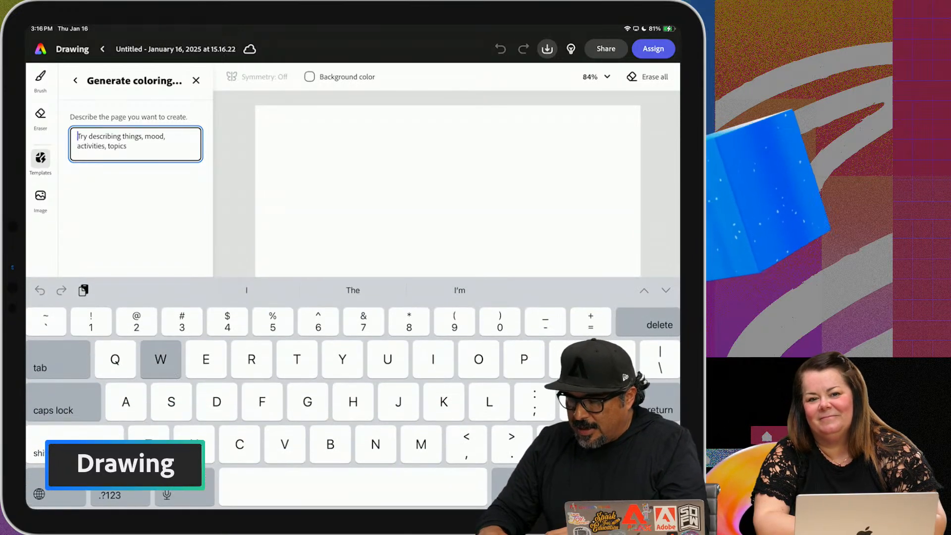
{"action": "type", "text": "ard "}
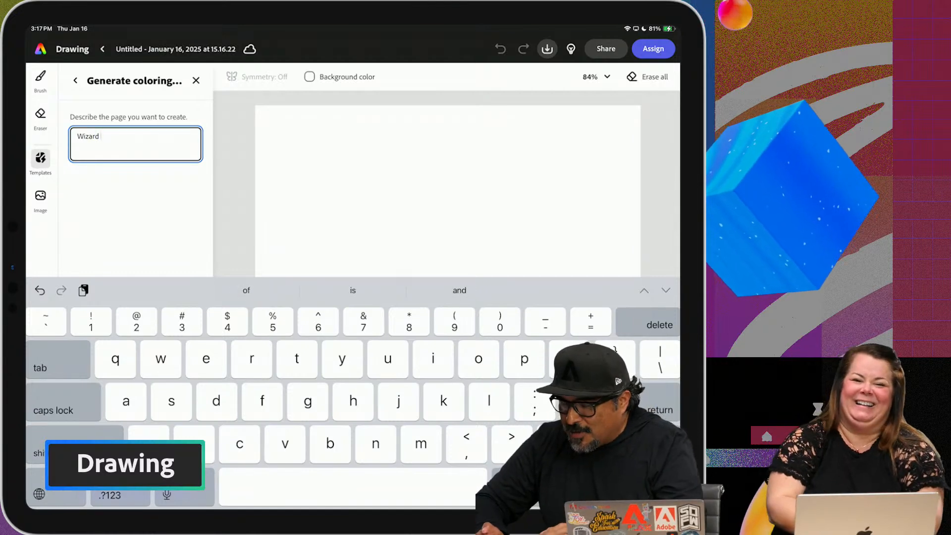
{"action": "type", "text": "walking "}
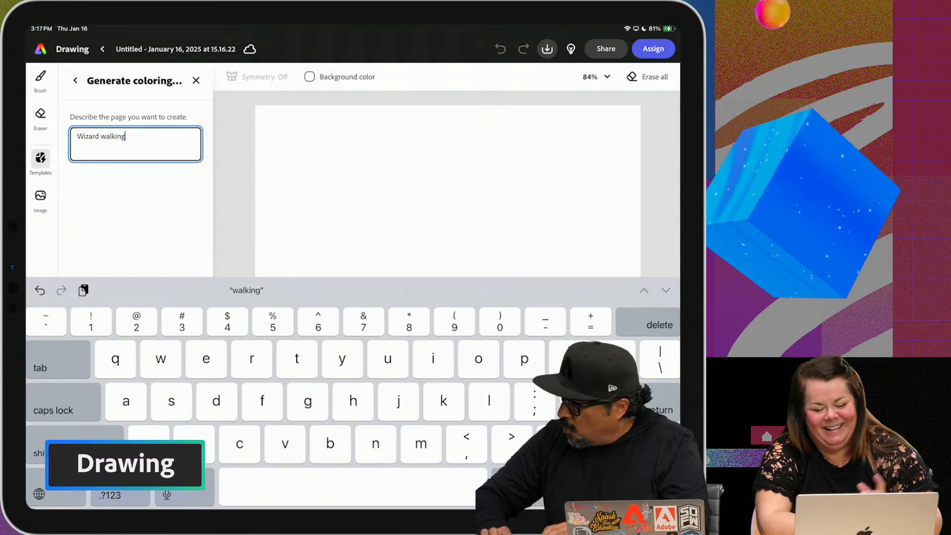
{"action": "type", "text": "with"}
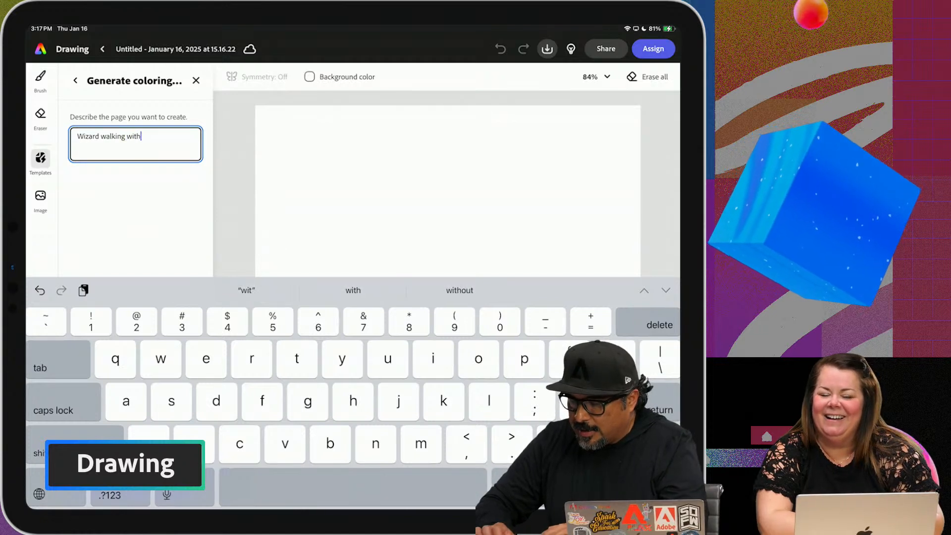
{"action": "type", "text": " a cloak"}
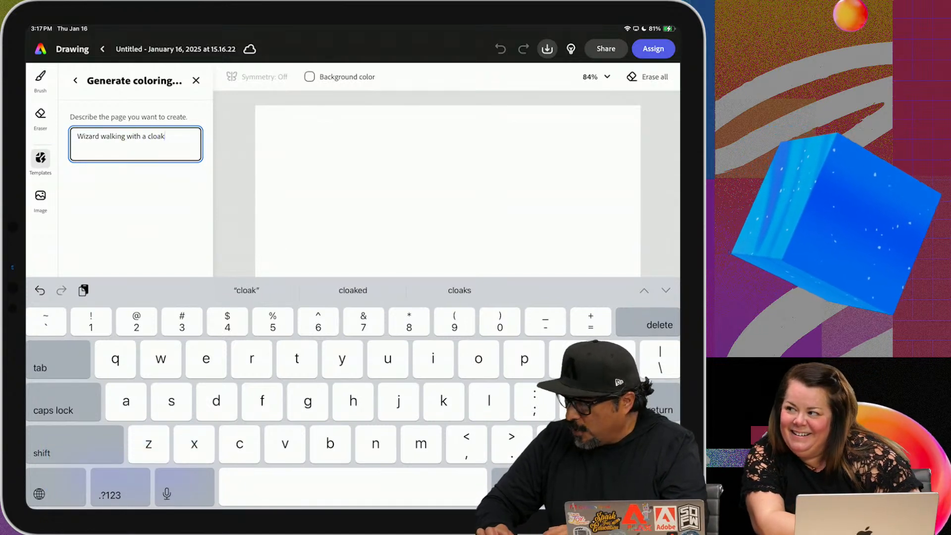
{"action": "type", "text": " and"}
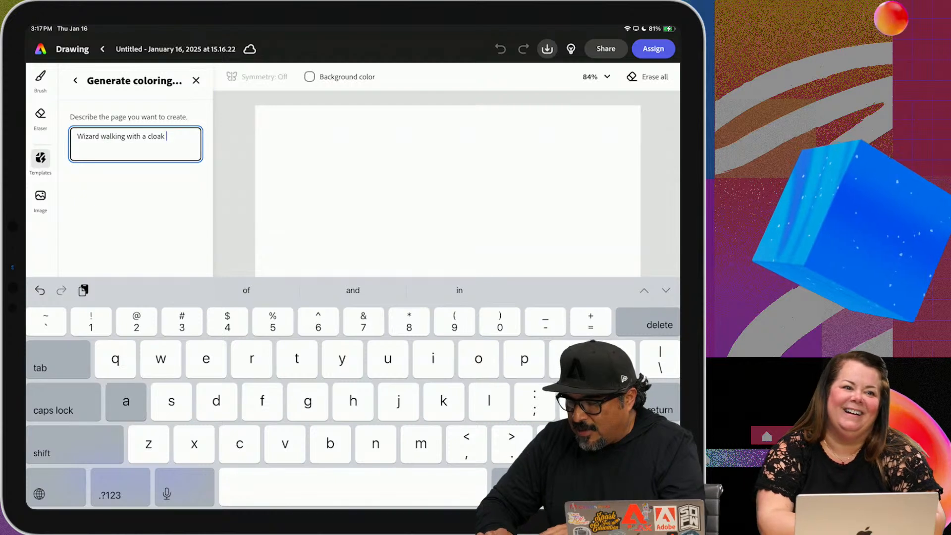
{"action": "type", "text": " a"}
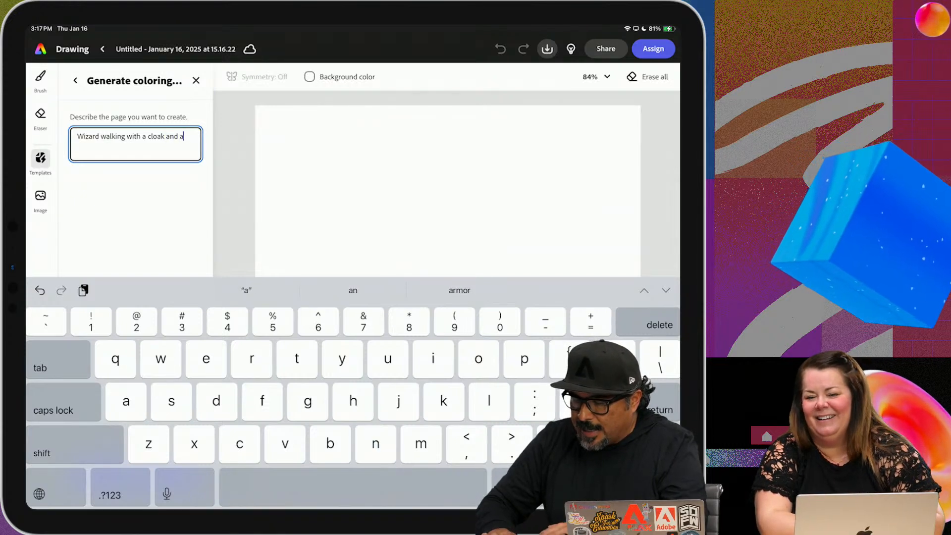
{"action": "type", "text": " staff is on"}
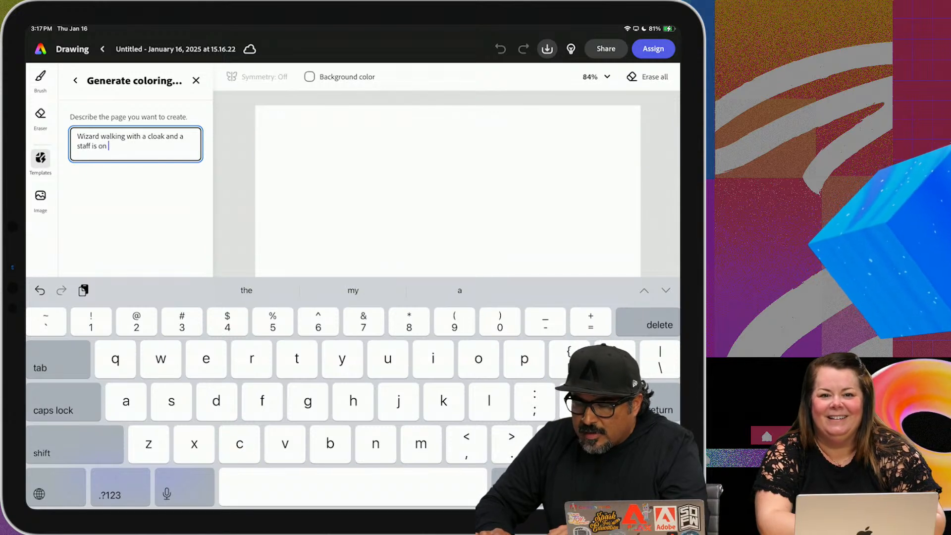
{"action": "type", "text": " a hill"}
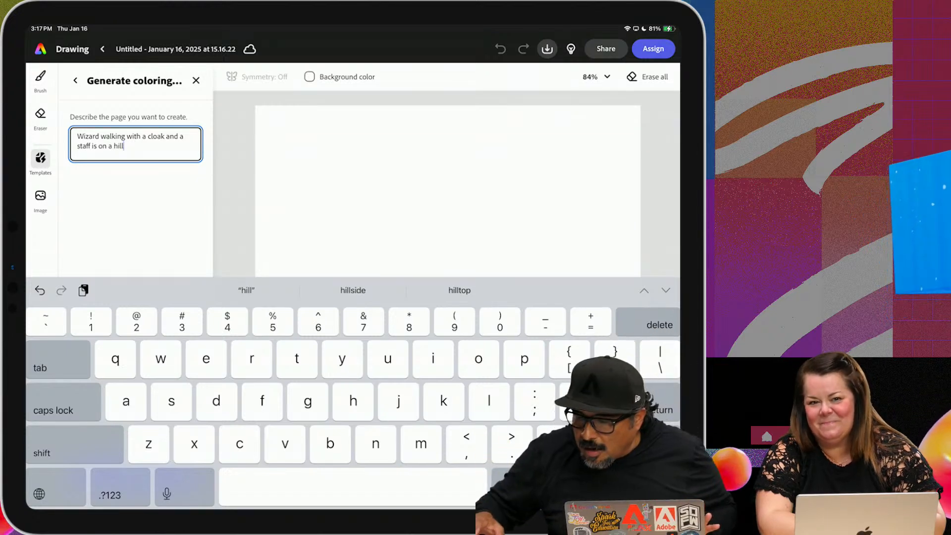
Generate the coloring page and place the fourth wizard variation on the canvas
{"action": "left_click", "coordinate": [637, 488]}
{"action": "left_click", "coordinate": [136, 474]}
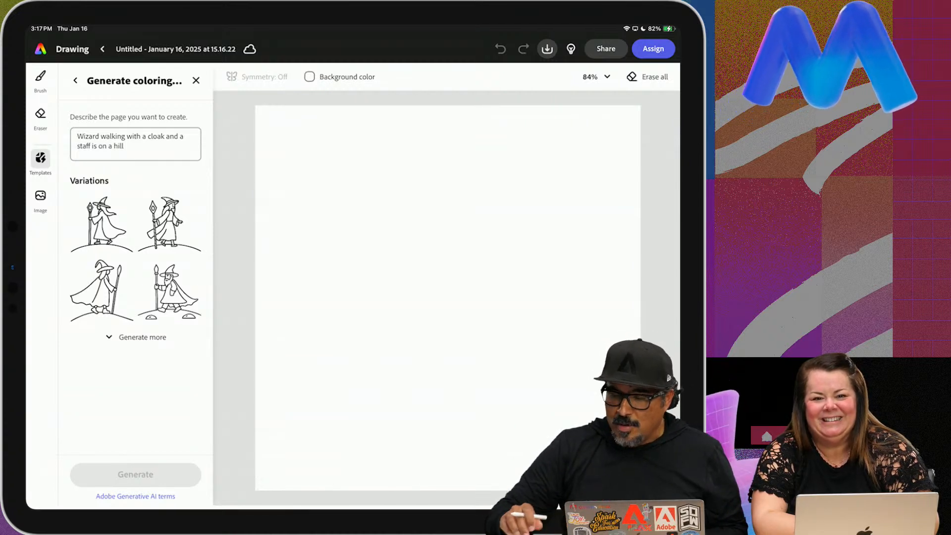
{"action": "left_click", "coordinate": [169, 291]}
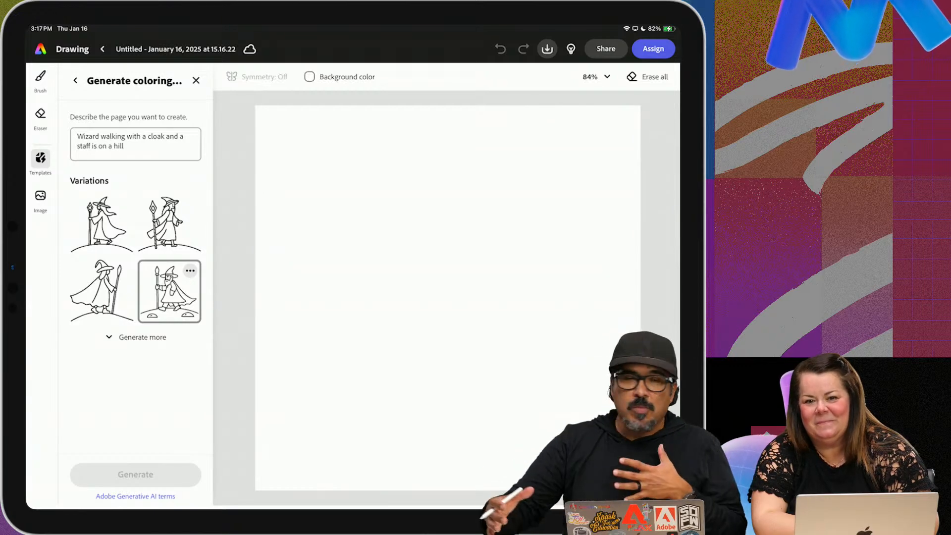
{"action": "left_click", "coordinate": [170, 291]}
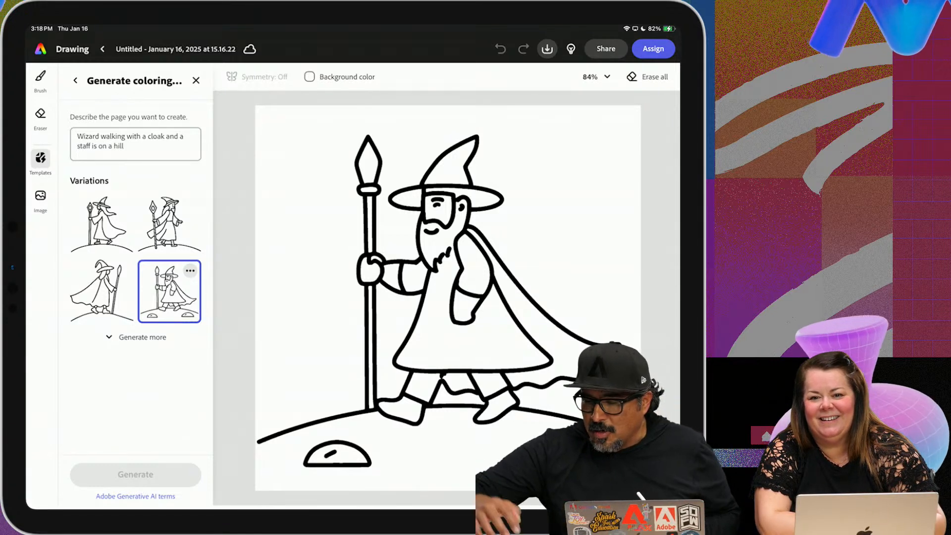
Color the wizard's flowing cloak gray with the Hard round brush at size 227
{"action": "left_click", "coordinate": [41, 81]}
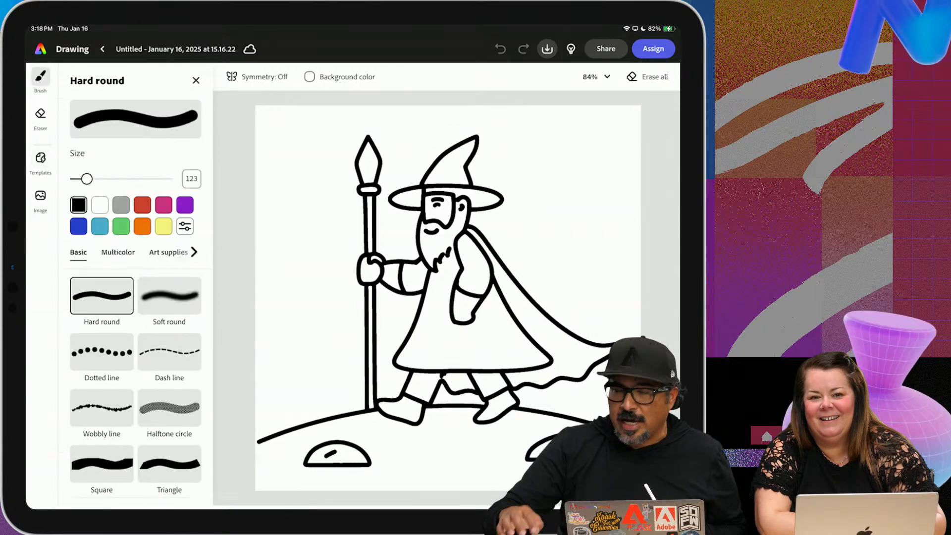
{"action": "left_click_drag", "start_coordinate": [87, 179], "coordinate": [81, 179]}
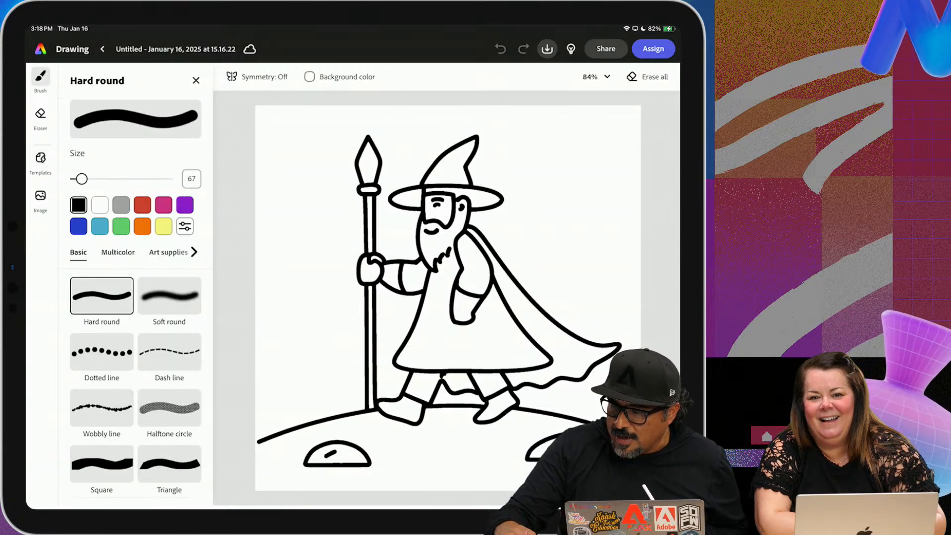
{"action": "left_click", "coordinate": [121, 204]}
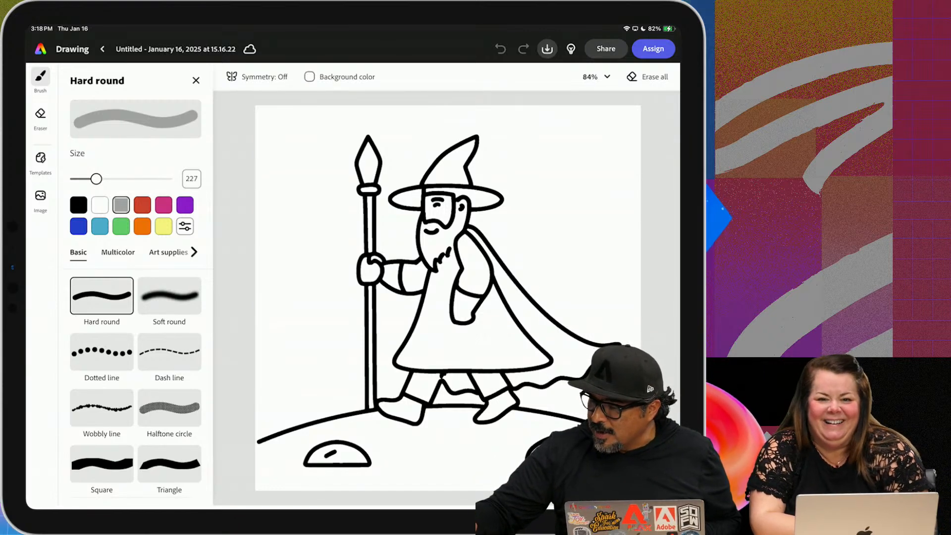
{"action": "left_click_drag", "start_coordinate": [497, 270], "coordinate": [577, 369]}
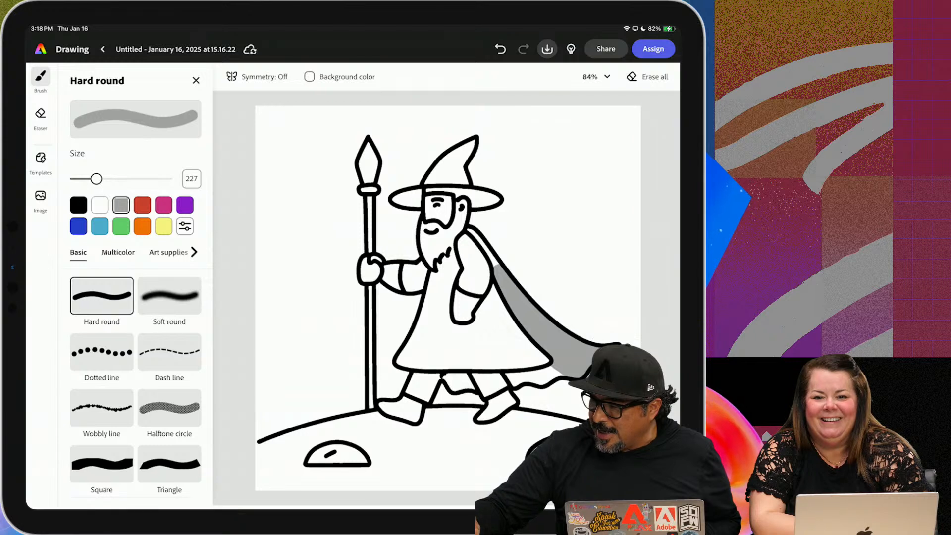
{"action": "left_click_drag", "start_coordinate": [565, 369], "coordinate": [530, 374]}
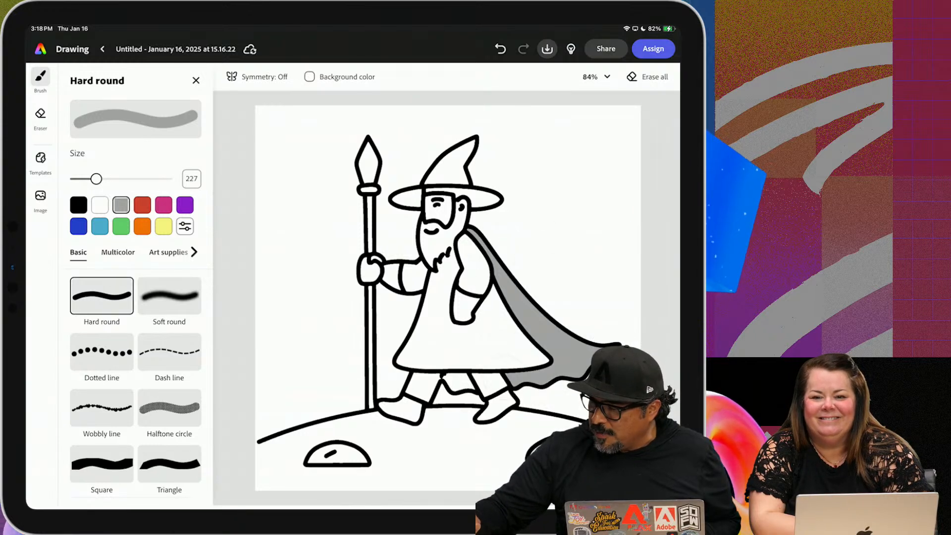
Paint the robe and the cloak area behind the legs gray, and erase the gray from the beard
{"action": "left_click", "coordinate": [461, 381]}
{"action": "mouse_move", "coordinate": [401, 352]}
{"action": "left_mouse_down"}
{"action": "mouse_move", "coordinate": [540, 347]}
{"action": "mouse_move", "coordinate": [461, 317]}
{"action": "mouse_move", "coordinate": [443, 236]}
{"action": "left_mouse_up"}
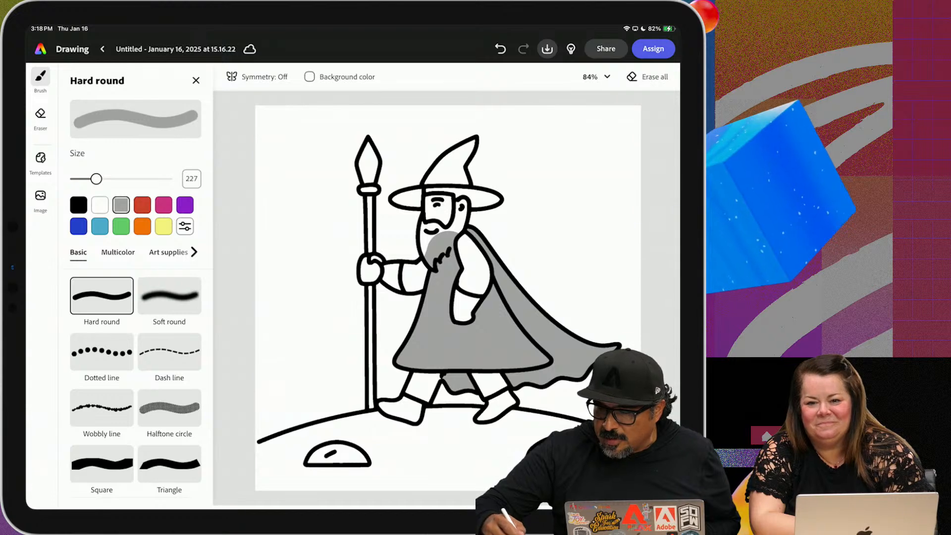
{"action": "left_click", "coordinate": [40, 114]}
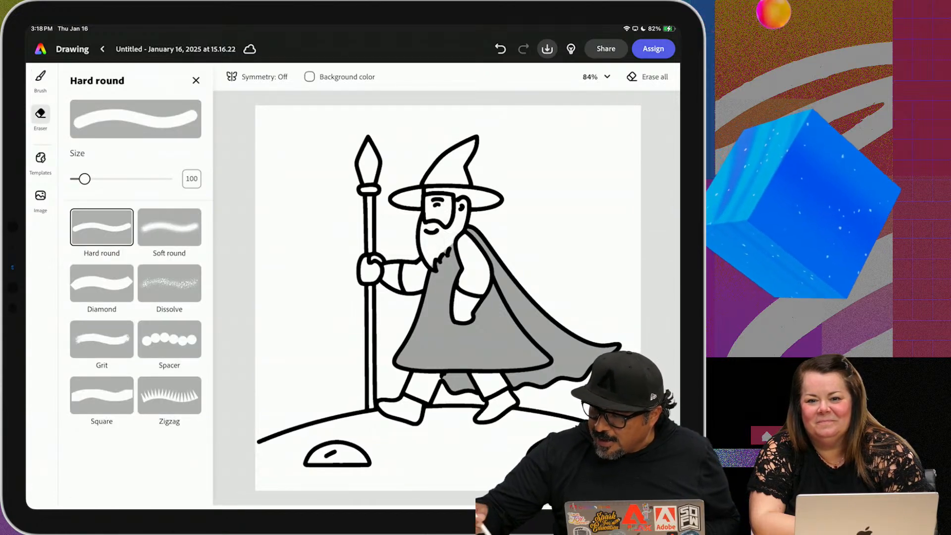
{"action": "left_click", "coordinate": [40, 76]}
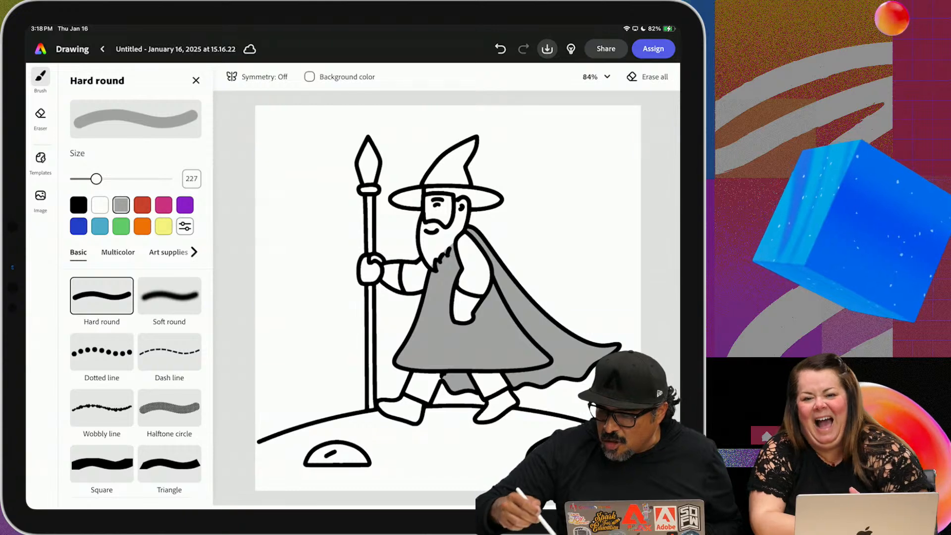
Paint foliage along the hill line on both sides of the wizard with the Leafy brush at size 250
{"action": "scroll", "coordinate": [136, 387], "scroll_direction": "down", "scroll_amount": 5}
{"action": "scroll", "coordinate": [136, 387], "scroll_direction": "down", "scroll_amount": 4}
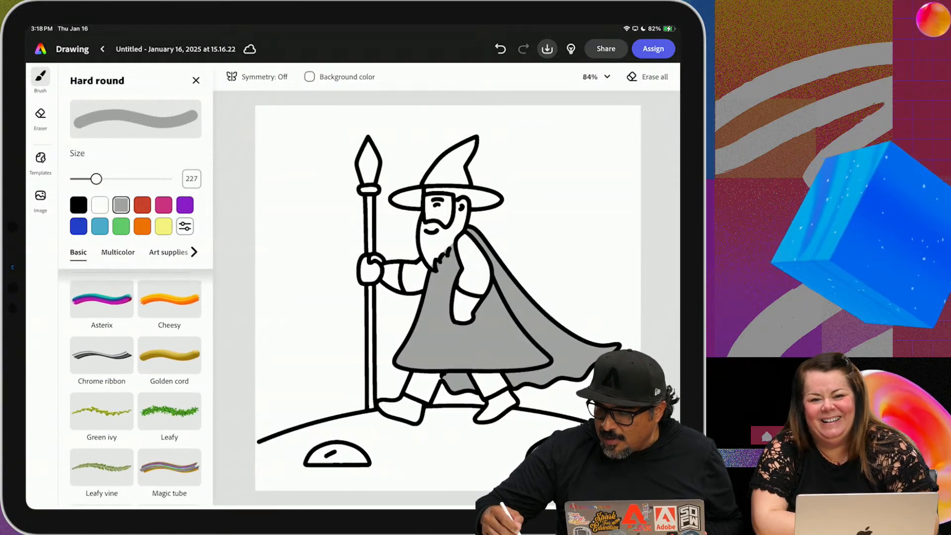
{"action": "left_click", "coordinate": [169, 367]}
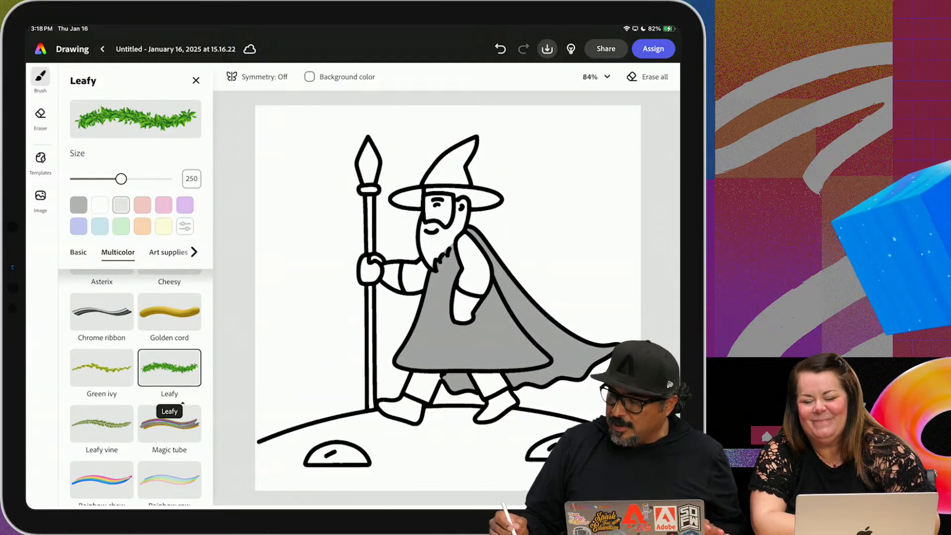
{"action": "left_click_drag", "start_coordinate": [258, 440], "coordinate": [361, 403]}
{"action": "left_click_drag", "start_coordinate": [515, 402], "coordinate": [607, 419]}
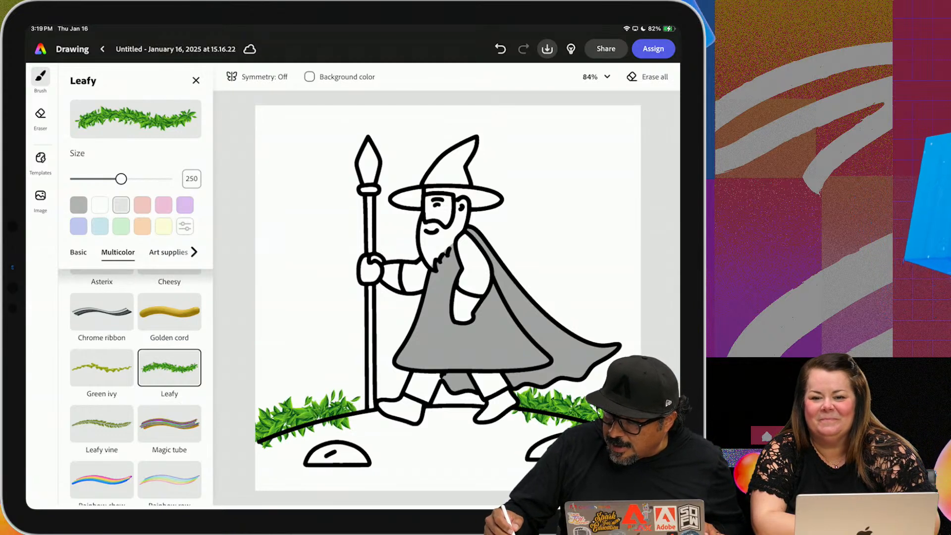
Paint a rainbow arching across the sky above the wizard with the Rainbow chew brush at size 328
{"action": "left_click", "coordinate": [102, 479]}
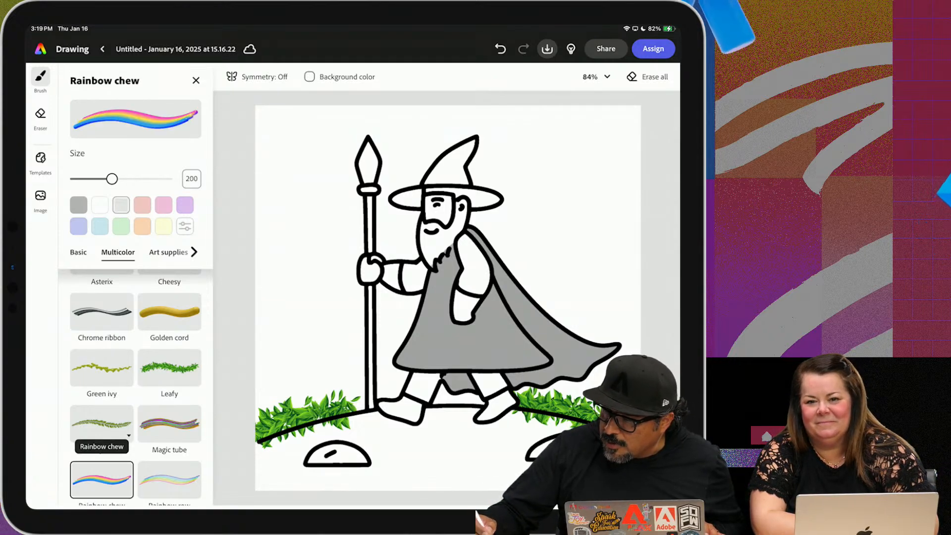
{"action": "mouse_move", "coordinate": [270, 213]}
{"action": "left_mouse_down"}
{"action": "mouse_move", "coordinate": [320, 131]}
{"action": "mouse_move", "coordinate": [347, 115]}
{"action": "mouse_move", "coordinate": [521, 115]}
{"action": "mouse_move", "coordinate": [565, 127]}
{"action": "mouse_move", "coordinate": [601, 153]}
{"action": "mouse_move", "coordinate": [622, 183]}
{"action": "mouse_move", "coordinate": [639, 255]}
{"action": "left_mouse_up"}
{"action": "scroll", "coordinate": [136, 389], "scroll_direction": "up", "scroll_amount": 1}
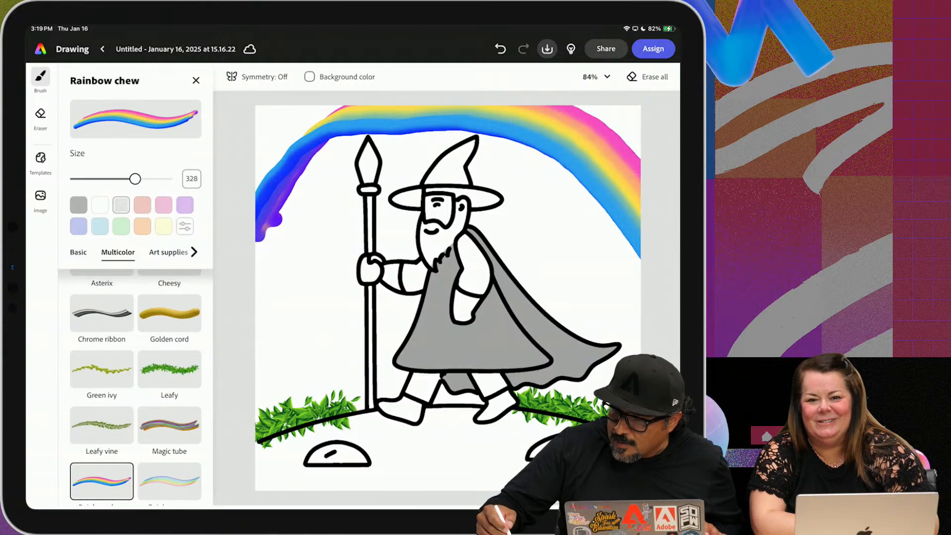
{"action": "scroll", "coordinate": [135, 389], "scroll_direction": "up", "scroll_amount": 3}
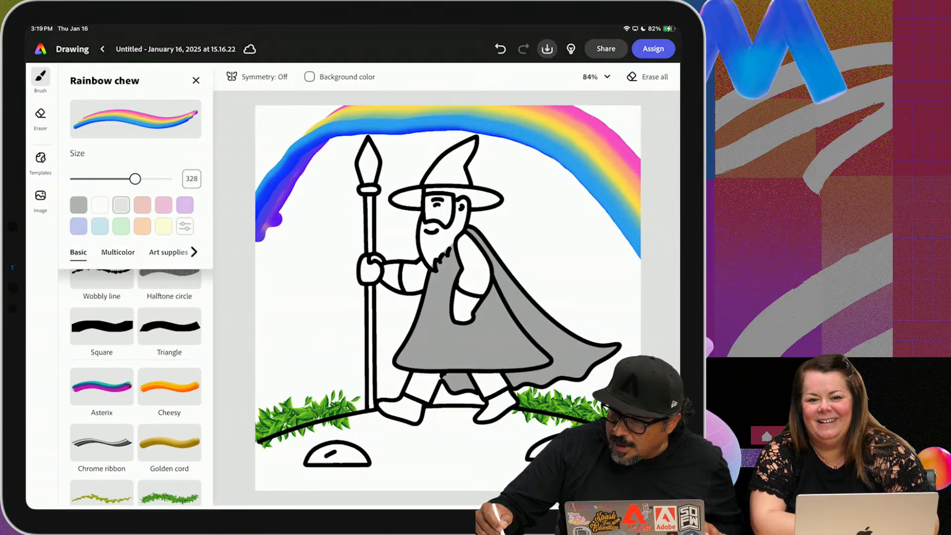
{"action": "left_click", "coordinate": [196, 80]}
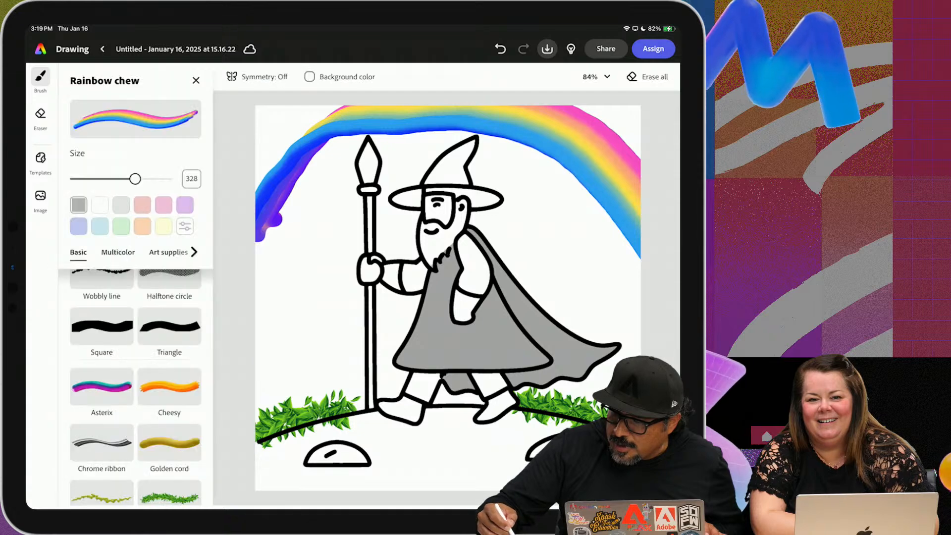
Switch back to the Hard round brush and reduce its size
{"action": "scroll", "coordinate": [136, 386], "scroll_direction": "up", "scroll_amount": 3}
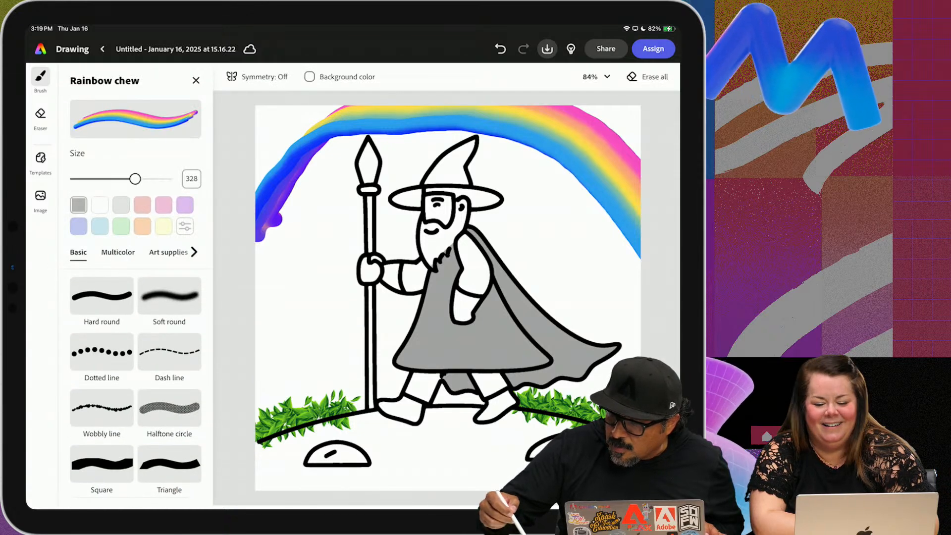
{"action": "left_click", "coordinate": [102, 295]}
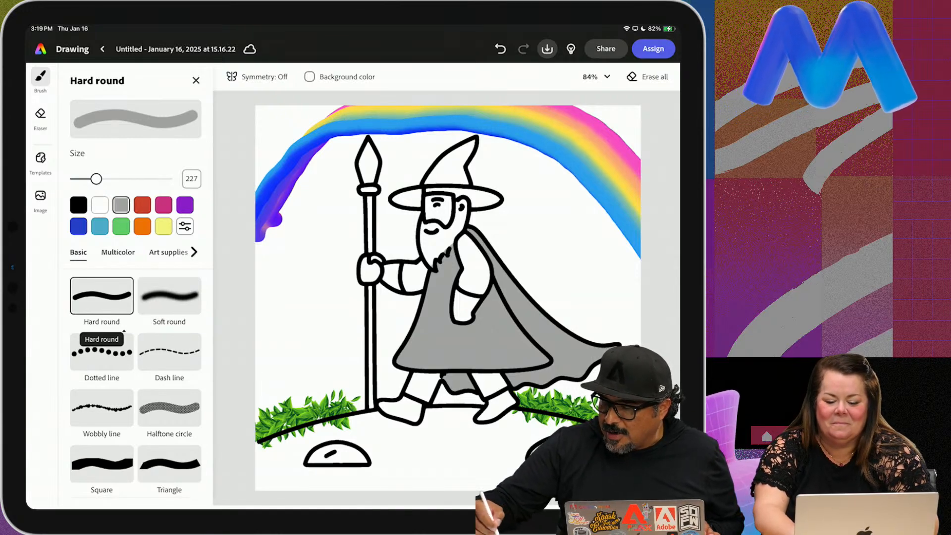
{"action": "left_click_drag", "start_coordinate": [105, 178], "coordinate": [85, 179]}
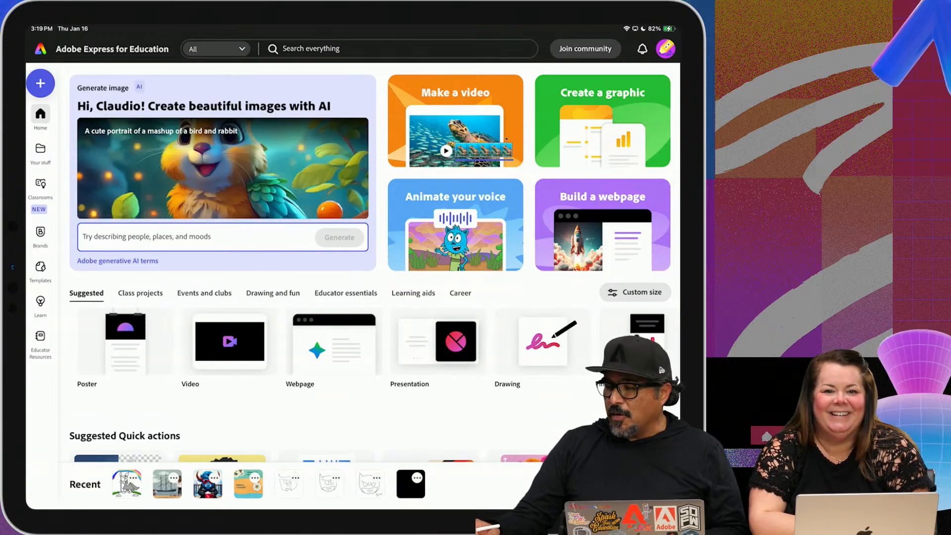
Start a new blank drawing and set the black Hard round brush to size 25
{"action": "left_click", "coordinate": [543, 341]}
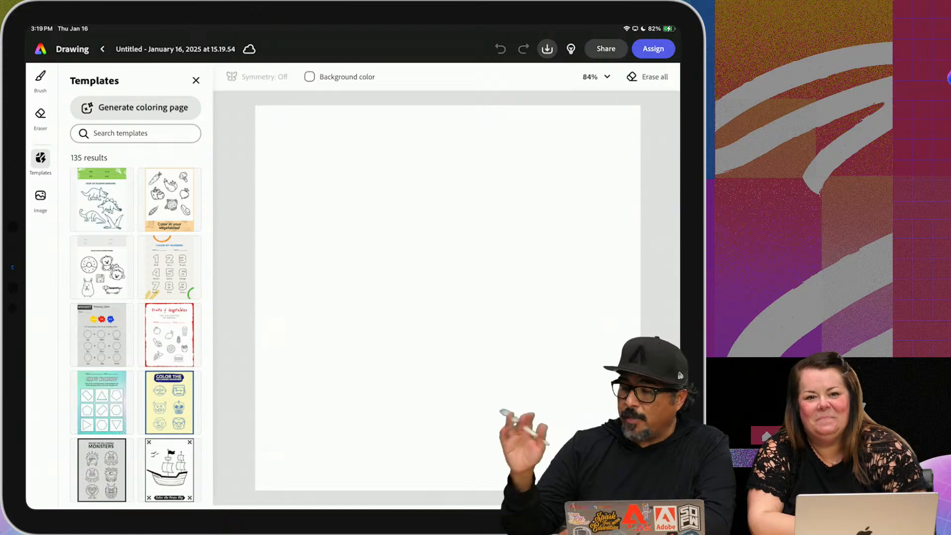
{"action": "left_click", "coordinate": [40, 79]}
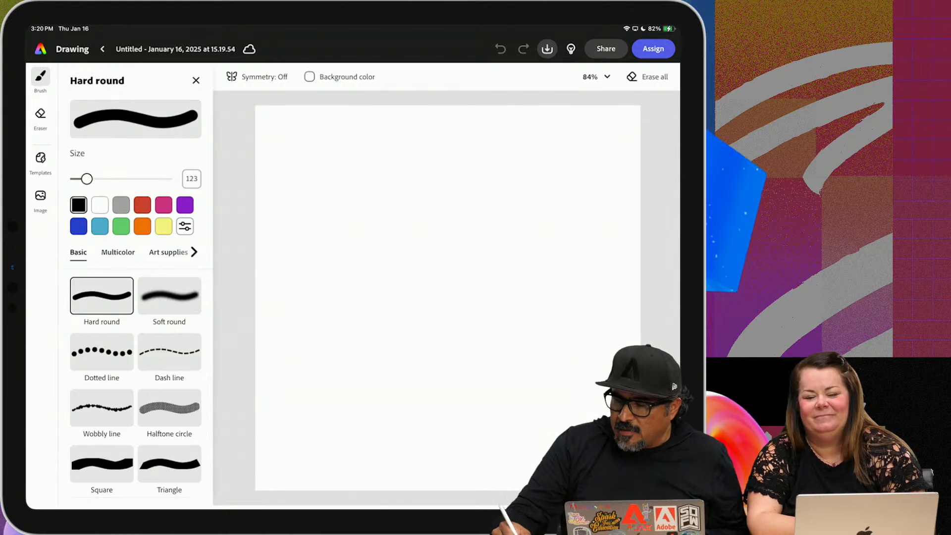
{"action": "left_click_drag", "start_coordinate": [87, 179], "coordinate": [83, 178]}
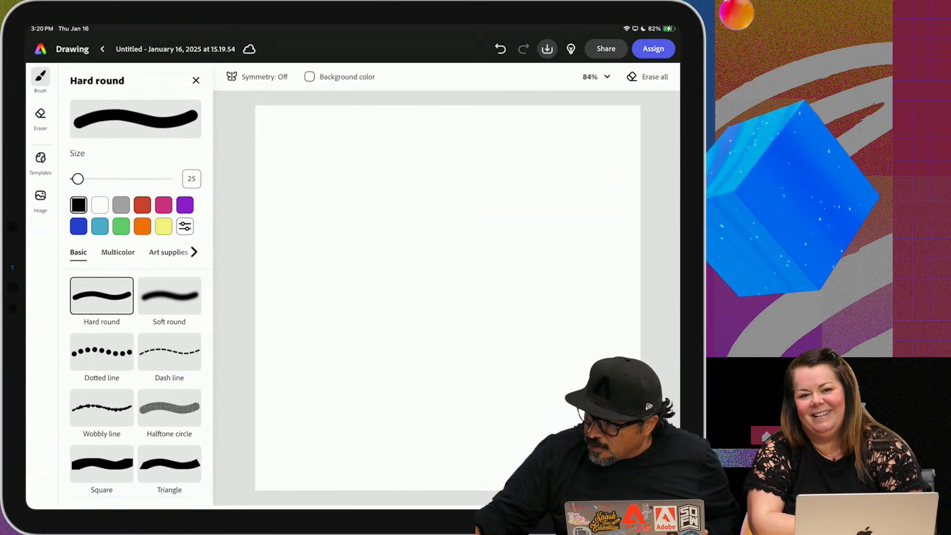
Draw two angry eyes with slanted brows, a small nose and an open frowning mouth on the blank canvas
{"action": "mouse_move", "coordinate": [528, 203]}
{"action": "left_mouse_down"}
{"action": "mouse_move", "coordinate": [435, 278]}
{"action": "mouse_move", "coordinate": [479, 247]}
{"action": "left_mouse_up"}
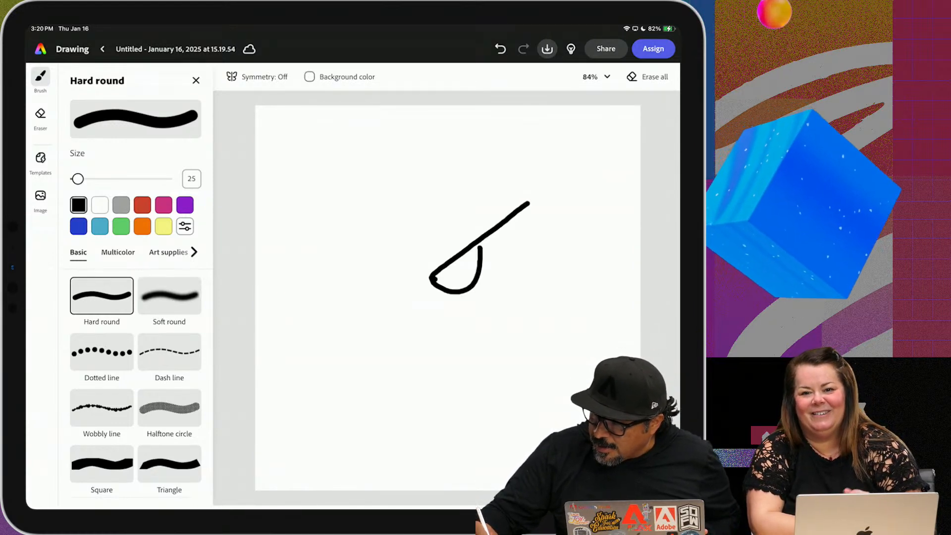
{"action": "mouse_move", "coordinate": [320, 226]}
{"action": "left_mouse_down"}
{"action": "mouse_move", "coordinate": [403, 269]}
{"action": "mouse_move", "coordinate": [369, 292]}
{"action": "left_mouse_up"}
{"action": "mouse_move", "coordinate": [377, 255]}
{"action": "left_mouse_down"}
{"action": "mouse_move", "coordinate": [370, 291]}
{"action": "mouse_move", "coordinate": [430, 299]}
{"action": "left_mouse_up"}
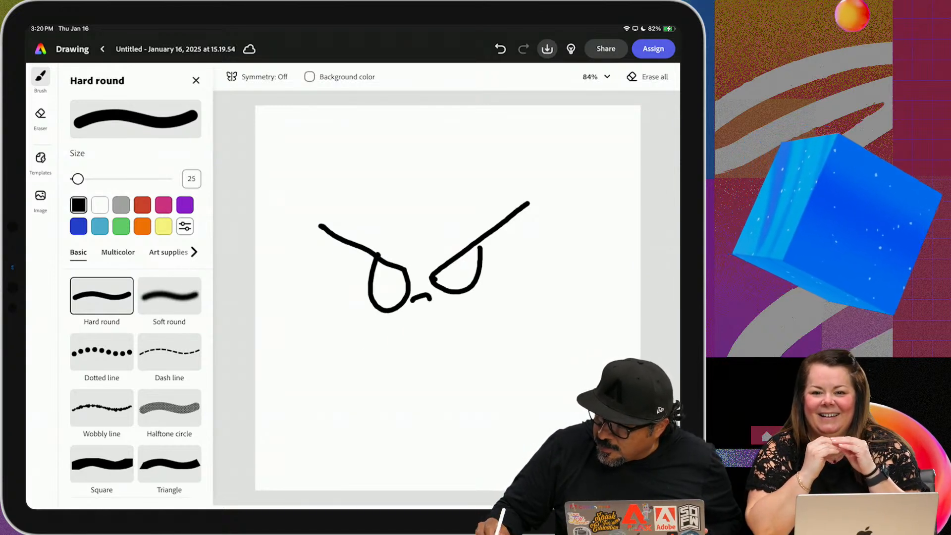
{"action": "left_click_drag", "start_coordinate": [494, 327], "coordinate": [397, 369]}
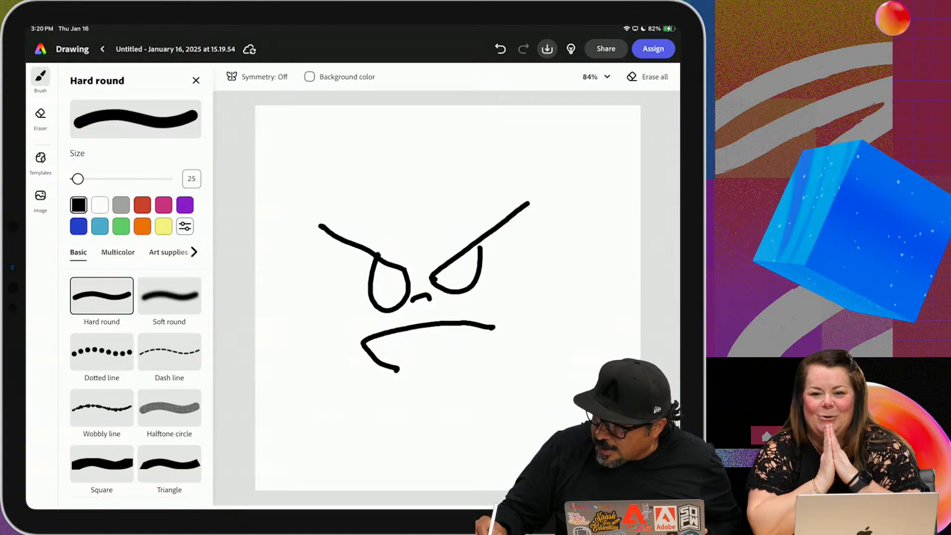
{"action": "left_click_drag", "start_coordinate": [494, 326], "coordinate": [465, 365]}
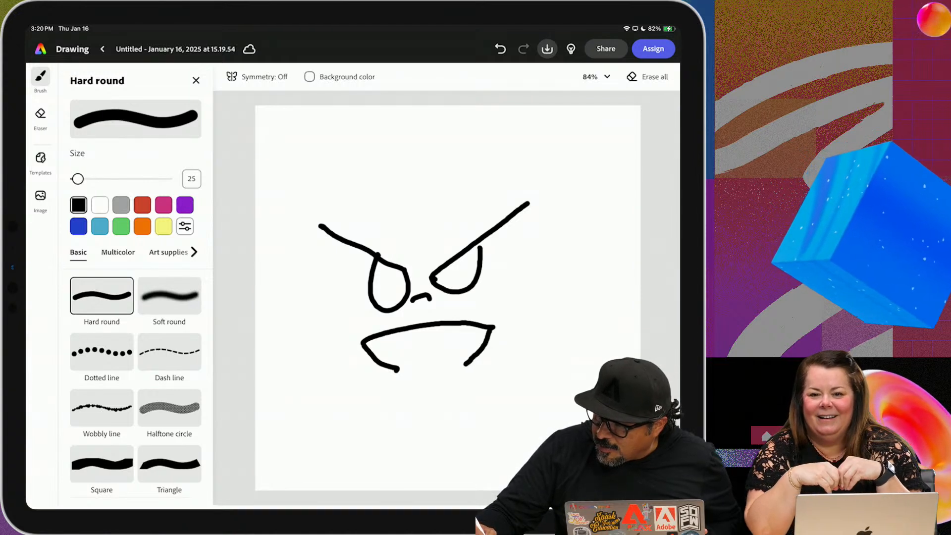
Draw the mask outline around the face with curved sides, a forehead line, two pointed ears and a chin line
{"action": "mouse_move", "coordinate": [303, 211]}
{"action": "left_mouse_down"}
{"action": "mouse_move", "coordinate": [324, 342]}
{"action": "mouse_move", "coordinate": [386, 373]}
{"action": "left_mouse_up"}
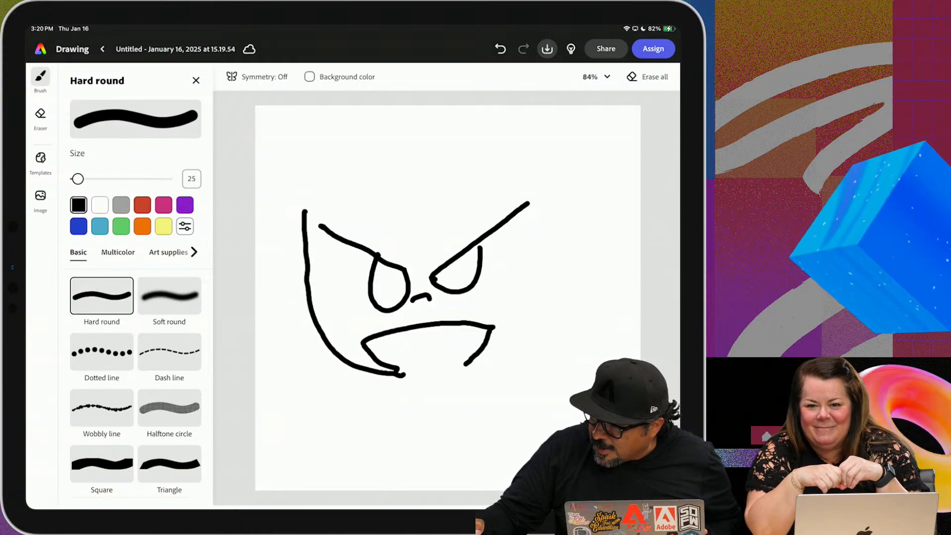
{"action": "mouse_move", "coordinate": [456, 372]}
{"action": "left_mouse_down"}
{"action": "mouse_move", "coordinate": [503, 350]}
{"action": "mouse_move", "coordinate": [546, 296]}
{"action": "mouse_move", "coordinate": [551, 214]}
{"action": "left_mouse_up"}
{"action": "left_click_drag", "start_coordinate": [543, 145], "coordinate": [551, 215]}
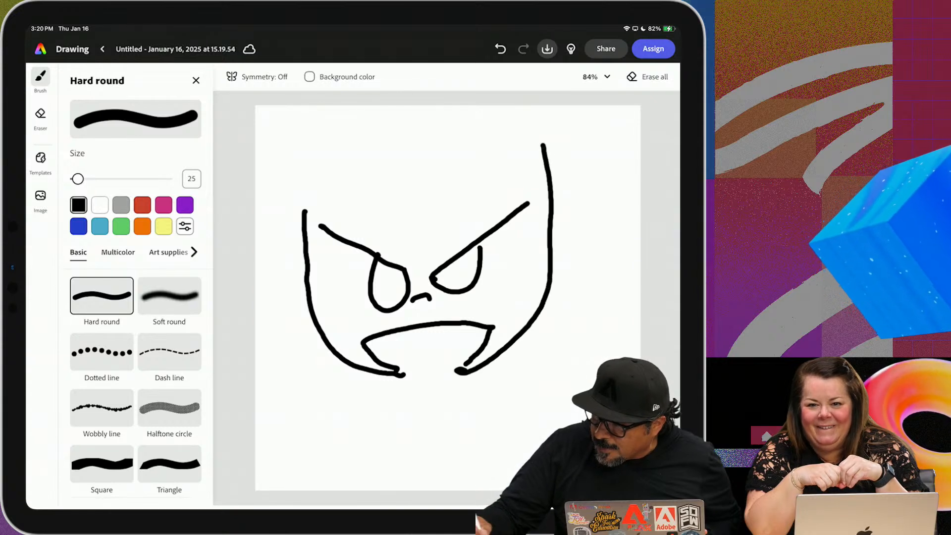
{"action": "mouse_move", "coordinate": [301, 157]}
{"action": "left_mouse_down"}
{"action": "mouse_move", "coordinate": [359, 188]}
{"action": "mouse_move", "coordinate": [450, 174]}
{"action": "mouse_move", "coordinate": [524, 182]}
{"action": "left_mouse_up"}
{"action": "mouse_move", "coordinate": [518, 156]}
{"action": "left_mouse_down"}
{"action": "mouse_move", "coordinate": [494, 183]}
{"action": "mouse_move", "coordinate": [548, 146]}
{"action": "left_mouse_up"}
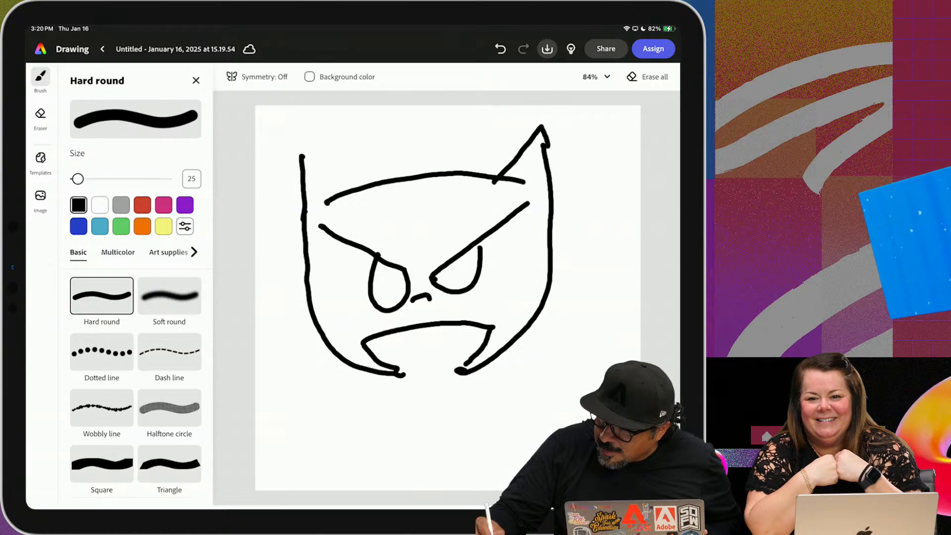
{"action": "left_click_drag", "start_coordinate": [301, 155], "coordinate": [360, 186]}
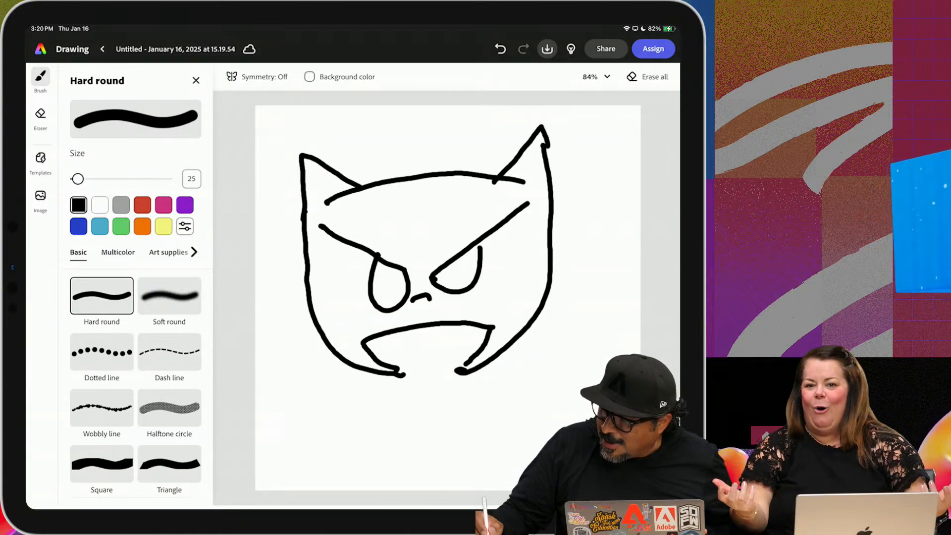
{"action": "left_click_drag", "start_coordinate": [402, 375], "coordinate": [459, 372]}
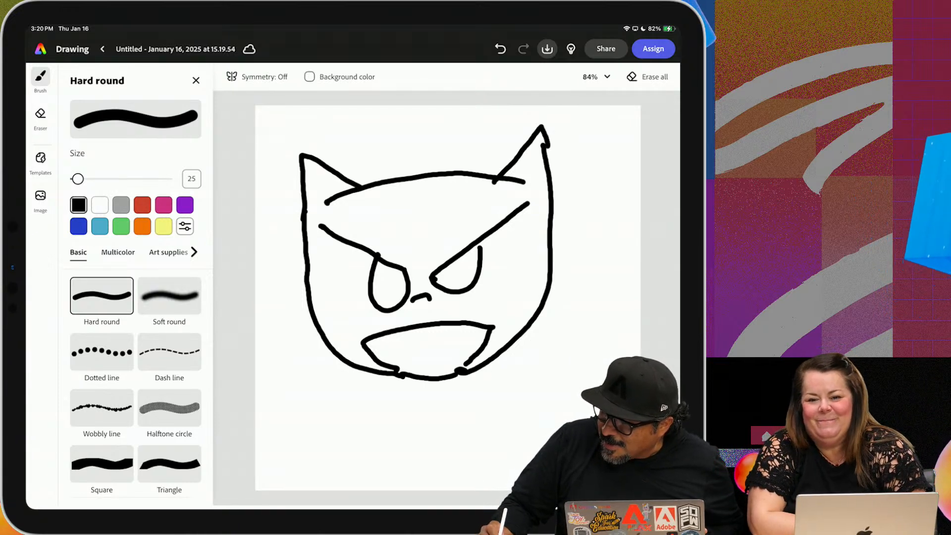
Draw small lip lines inside the mouth opening
{"action": "left_click_drag", "start_coordinate": [399, 346], "coordinate": [399, 358]}
{"action": "left_click_drag", "start_coordinate": [452, 341], "coordinate": [457, 348]}
{"action": "mouse_move", "coordinate": [399, 350]}
{"action": "left_mouse_down"}
{"action": "mouse_move", "coordinate": [456, 344]}
{"action": "mouse_move", "coordinate": [435, 359]}
{"action": "left_mouse_up"}
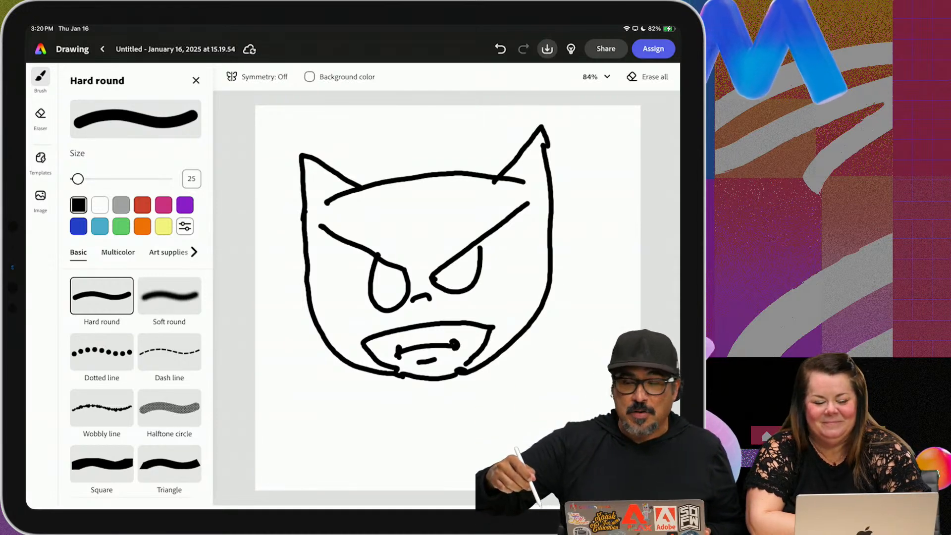
Switch the Hard round brush to light blue and draw a line along the outside of the face's right edge
{"action": "left_click", "coordinate": [196, 80]}
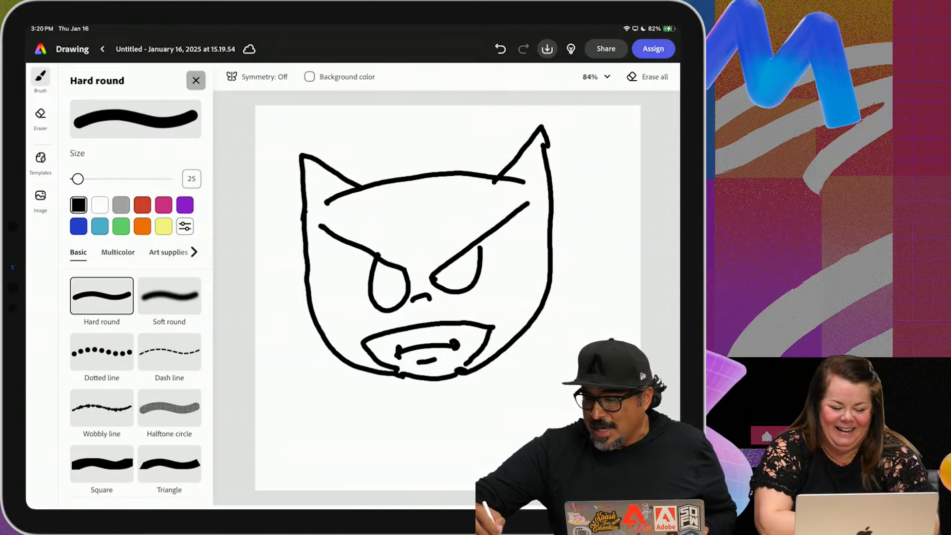
{"action": "left_click", "coordinate": [41, 77]}
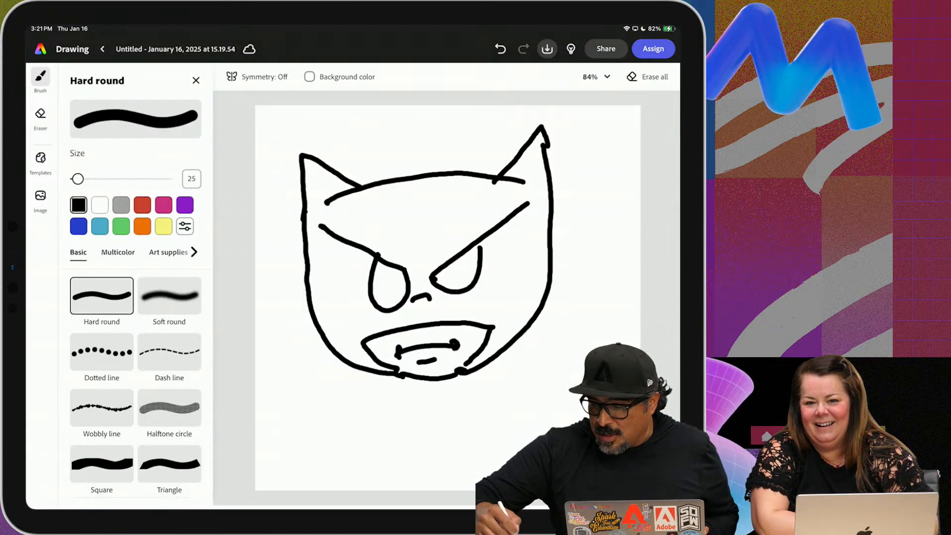
{"action": "left_click", "coordinate": [121, 205]}
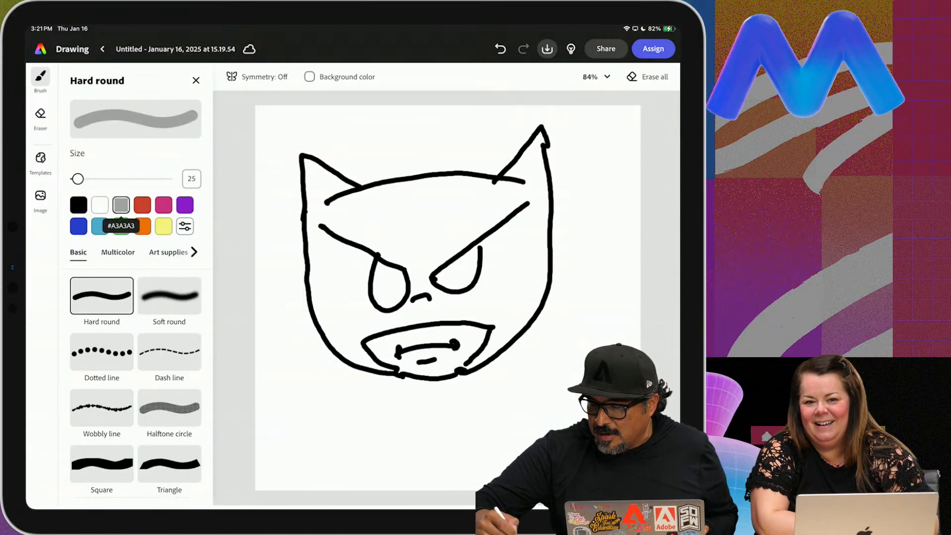
{"action": "left_click", "coordinate": [100, 226]}
{"action": "mouse_move", "coordinate": [560, 318]}
{"action": "left_mouse_down"}
{"action": "mouse_move", "coordinate": [575, 288]}
{"action": "mouse_move", "coordinate": [574, 201]}
{"action": "left_mouse_up"}
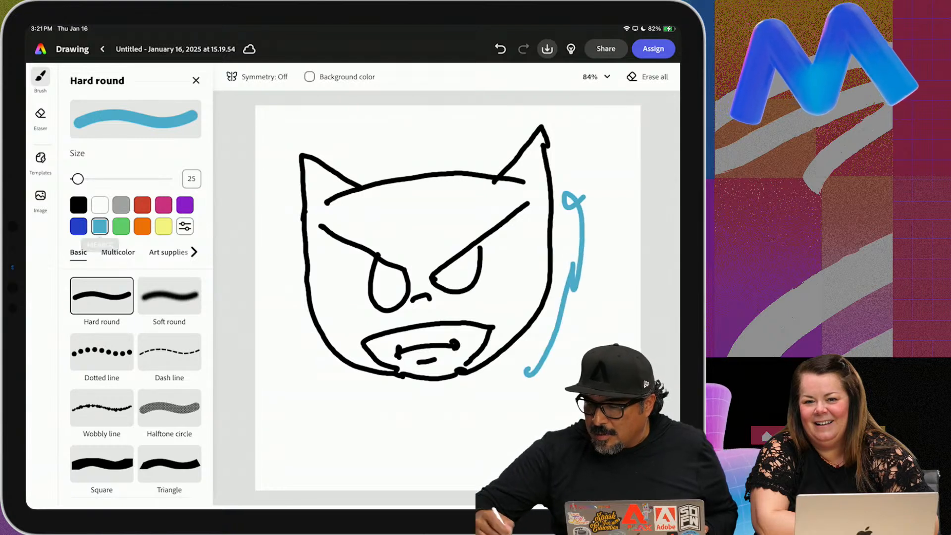
Paint the background strip on the face's right side light blue with the Hard round brush at size 680
{"action": "left_click_drag", "start_coordinate": [78, 179], "coordinate": [138, 179]}
{"action": "mouse_move", "coordinate": [609, 116]}
{"action": "left_mouse_down"}
{"action": "mouse_move", "coordinate": [585, 122]}
{"action": "mouse_move", "coordinate": [568, 163]}
{"action": "left_mouse_up"}
{"action": "left_click", "coordinate": [501, 49]}
{"action": "left_click_drag", "start_coordinate": [619, 113], "coordinate": [634, 263]}
{"action": "left_click_drag", "start_coordinate": [601, 389], "coordinate": [599, 451]}
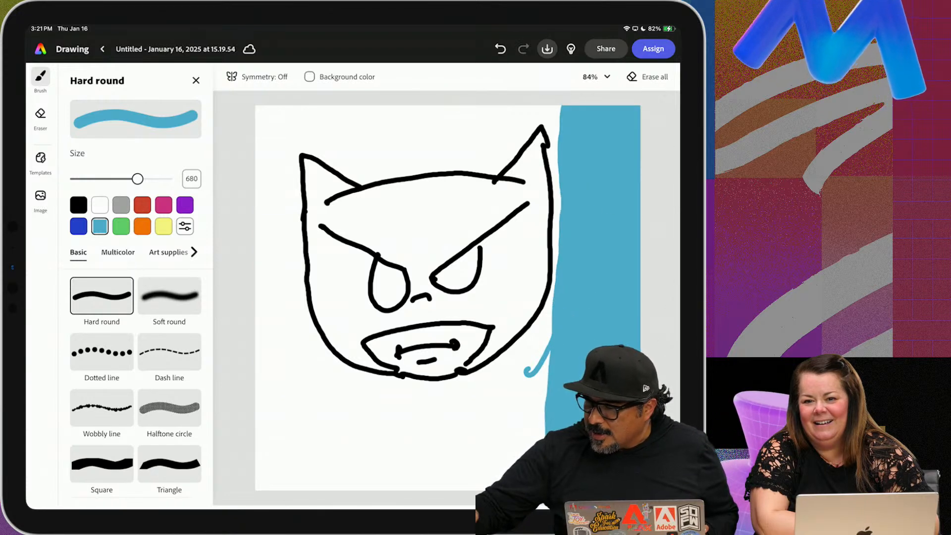
Try to paint the canvas's upper-left corner light blue beside the ear
{"action": "left_click_drag", "start_coordinate": [257, 107], "coordinate": [278, 102]}
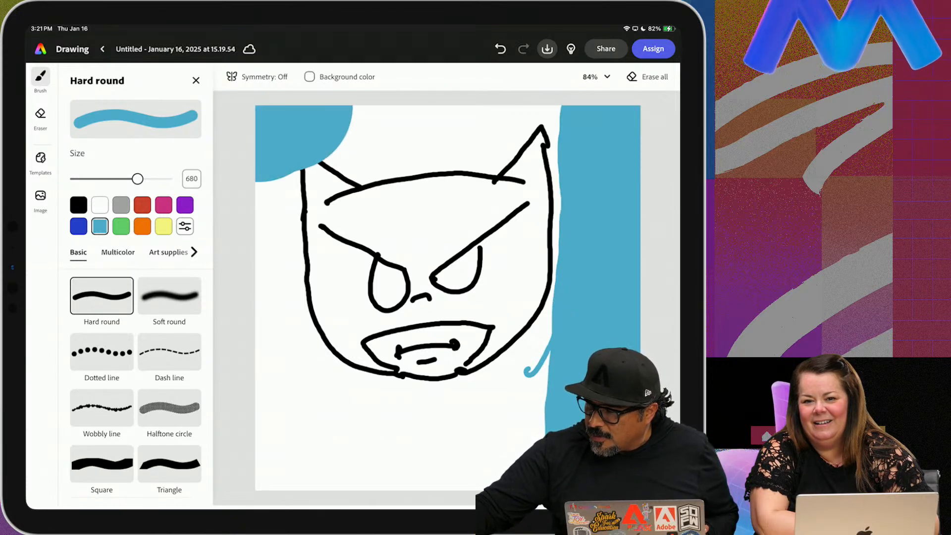
{"action": "left_click", "coordinate": [500, 49]}
{"action": "left_click", "coordinate": [523, 48]}
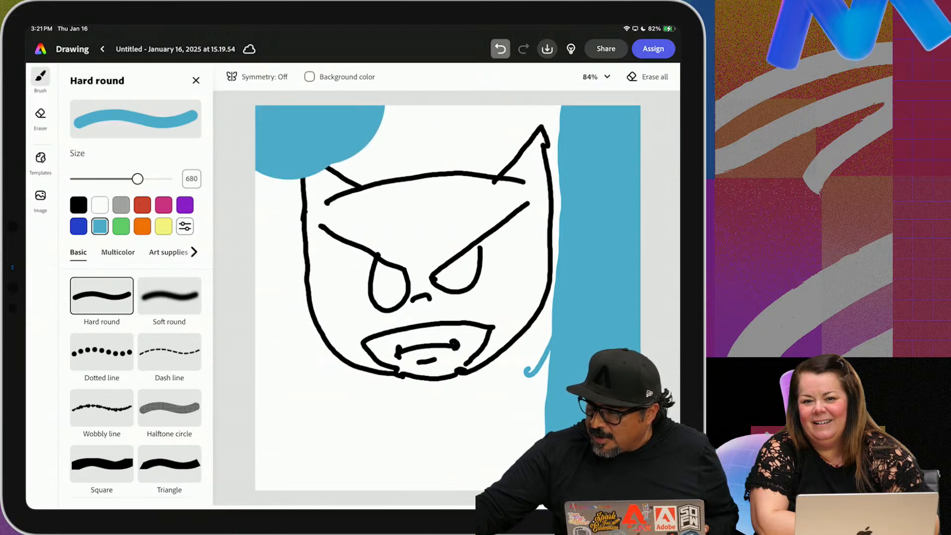
{"action": "left_click", "coordinate": [500, 48]}
{"action": "left_click", "coordinate": [523, 49]}
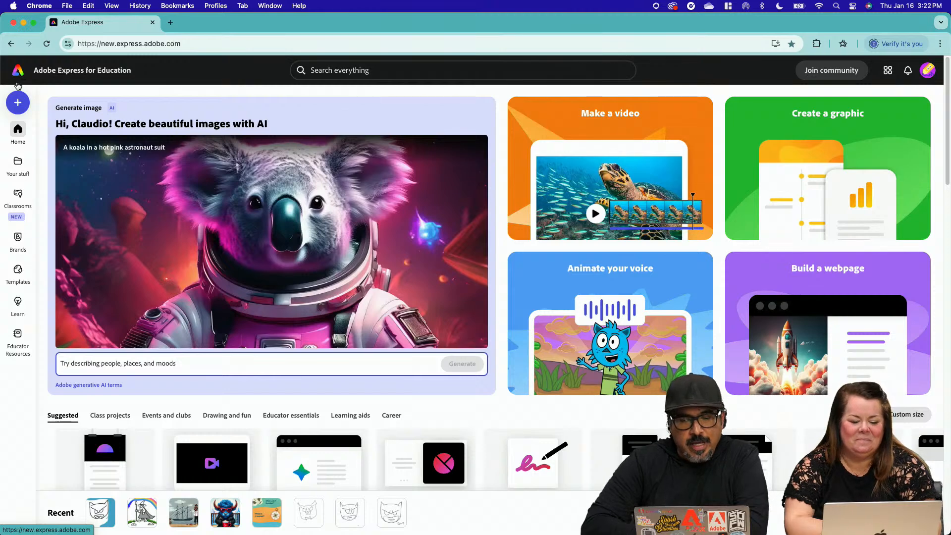
Create a new presentation from the home page and dismiss the education filters notice
{"action": "scroll", "coordinate": [155, 189], "scroll_direction": "down", "scroll_amount": 3}
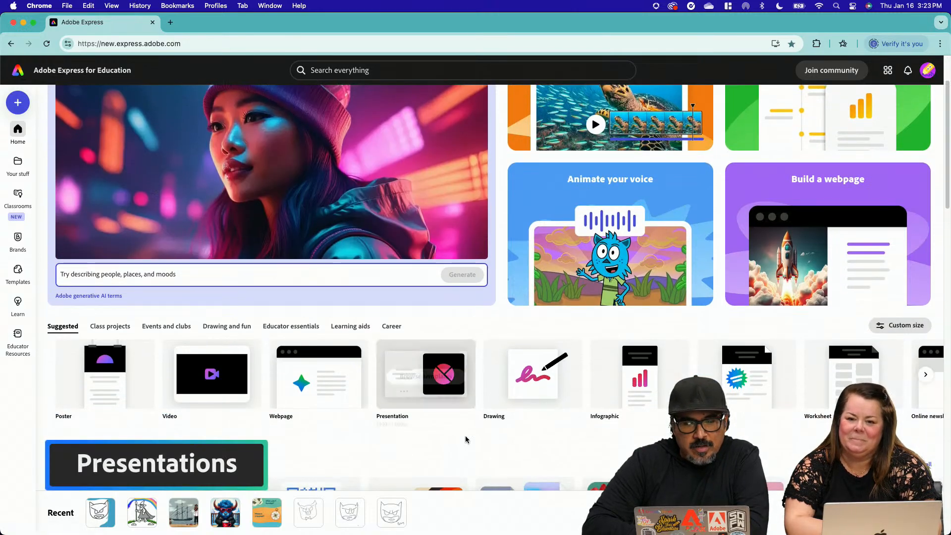
{"action": "left_click", "coordinate": [441, 385]}
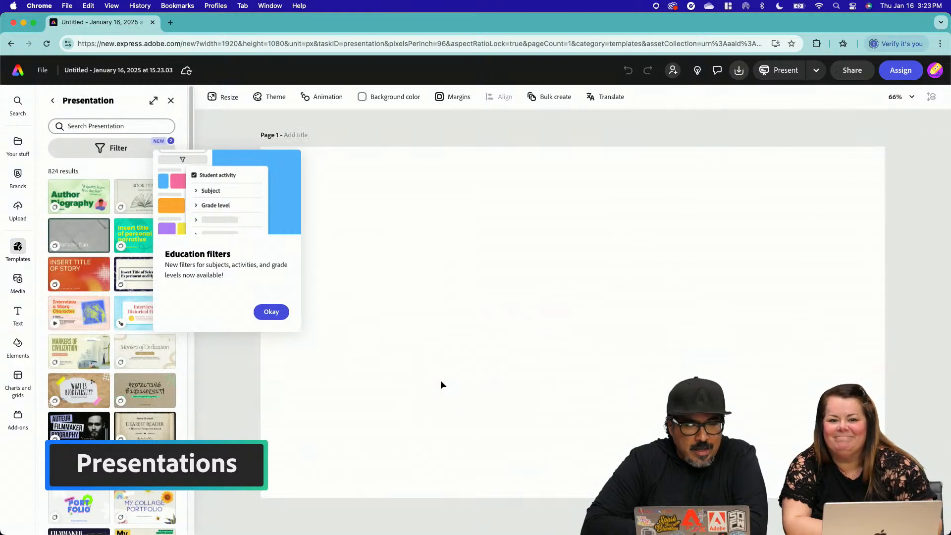
{"action": "left_click", "coordinate": [278, 313]}
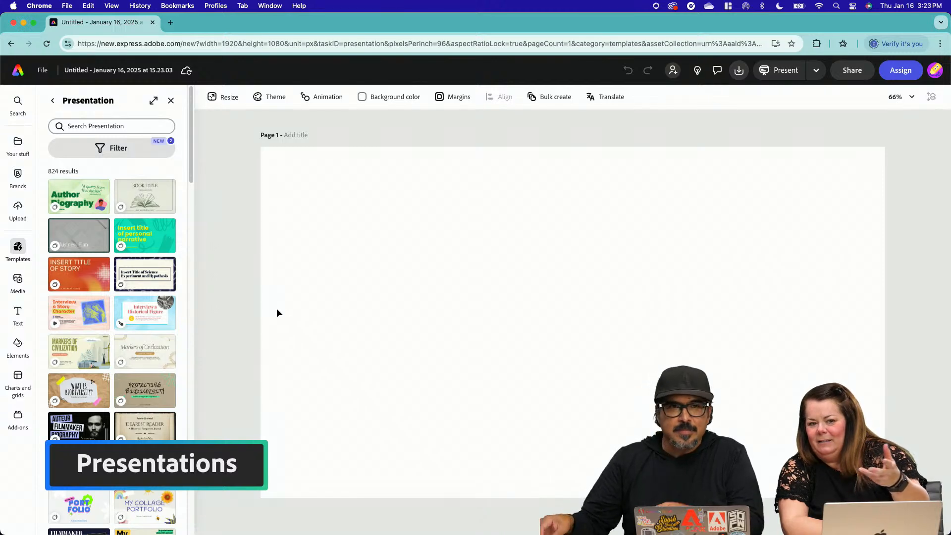
Browse the presentation templates and search them for "science"
{"action": "scroll", "coordinate": [137, 296], "scroll_direction": "down", "scroll_amount": 10}
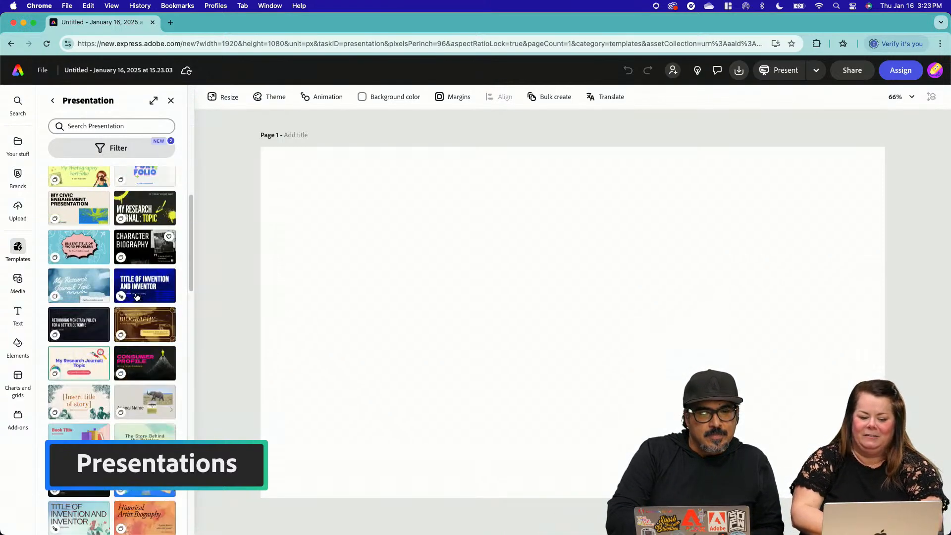
{"action": "scroll", "coordinate": [137, 296], "scroll_direction": "up", "scroll_amount": 10}
{"action": "scroll", "coordinate": [137, 296], "scroll_direction": "down", "scroll_amount": 2}
{"action": "scroll", "coordinate": [137, 296], "scroll_direction": "down", "scroll_amount": 3}
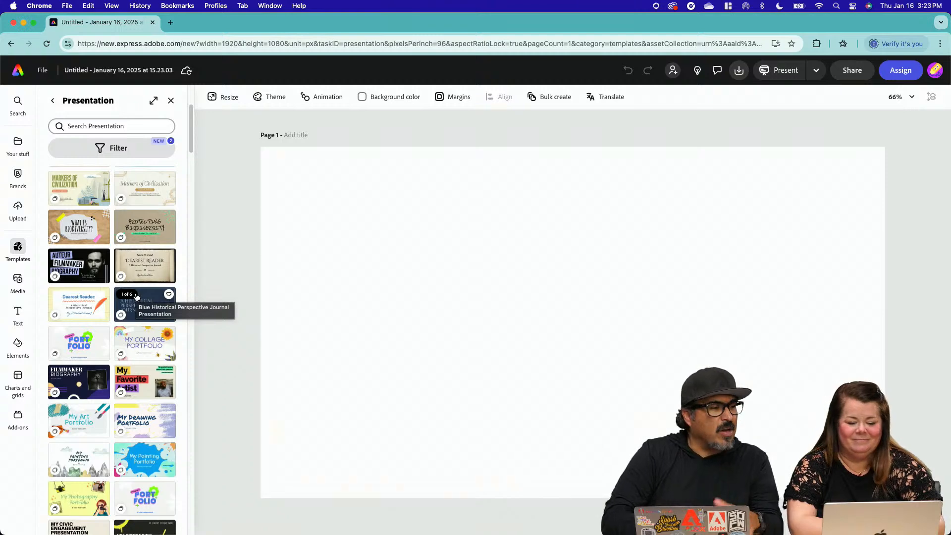
{"action": "left_click", "coordinate": [81, 126]}
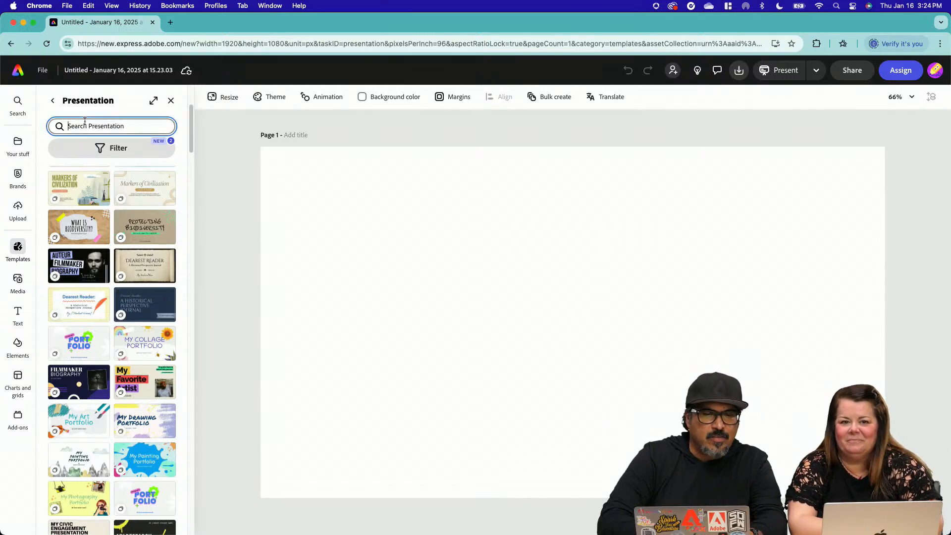
{"action": "type", "text": "science"}
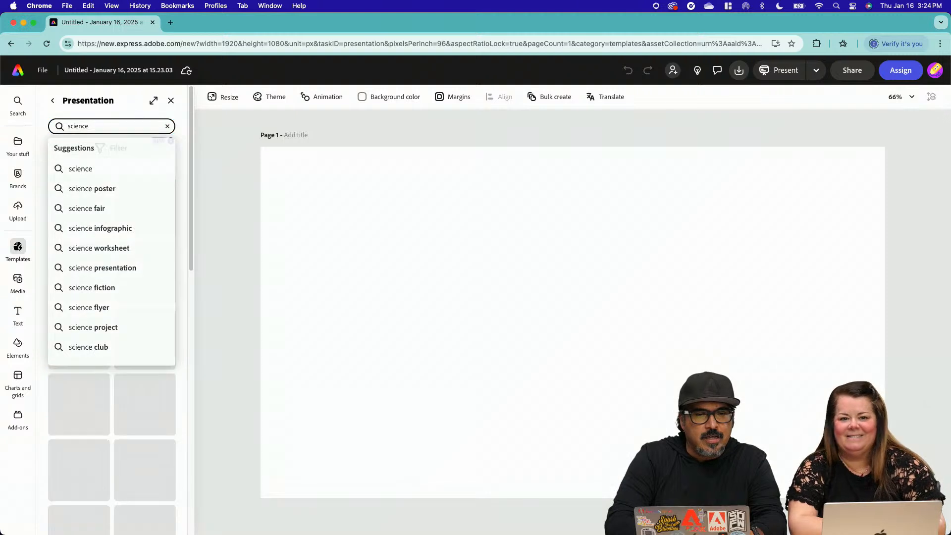
{"action": "key", "text": "Return"}
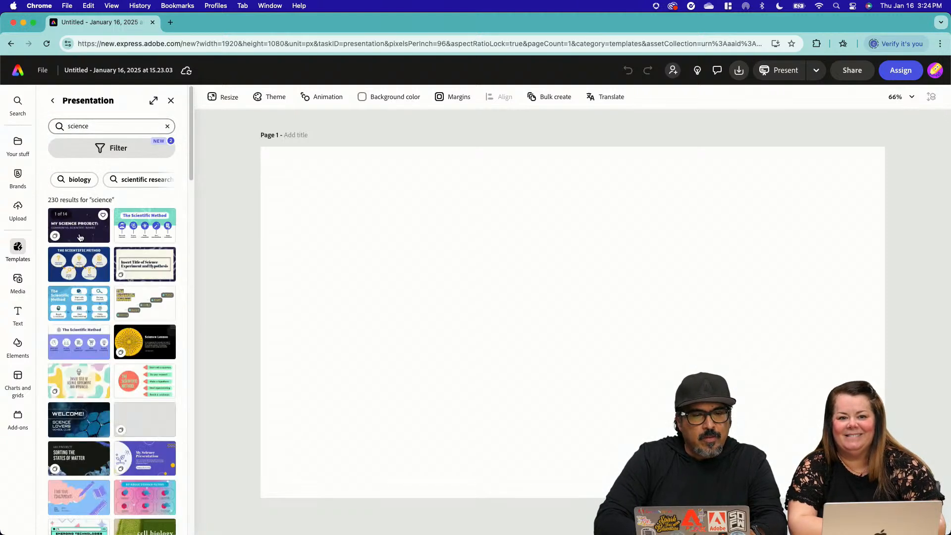
Apply the black and yellow Chemistry Presentation template and close the template list
{"action": "scroll", "coordinate": [123, 299], "scroll_direction": "down", "scroll_amount": 3}
{"action": "scroll", "coordinate": [123, 299], "scroll_direction": "down", "scroll_amount": 10}
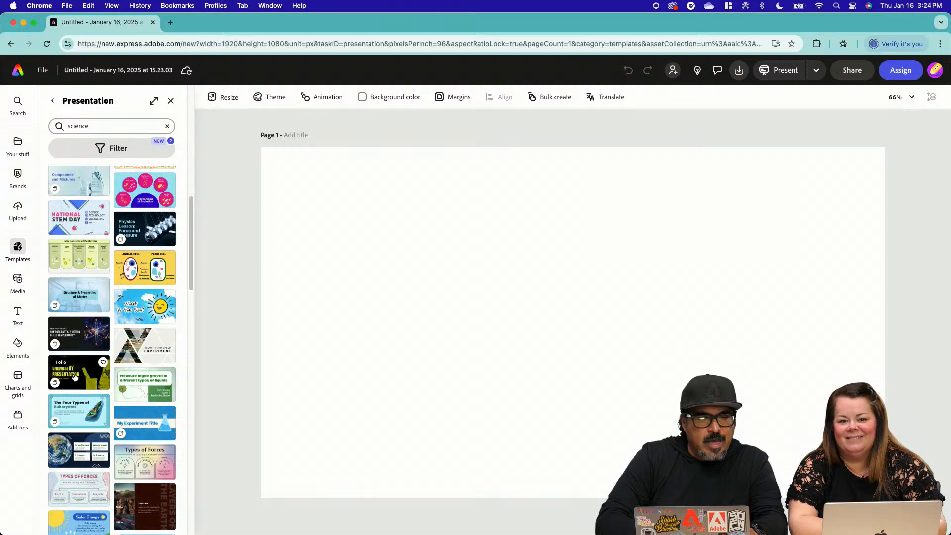
{"action": "left_click", "coordinate": [74, 378]}
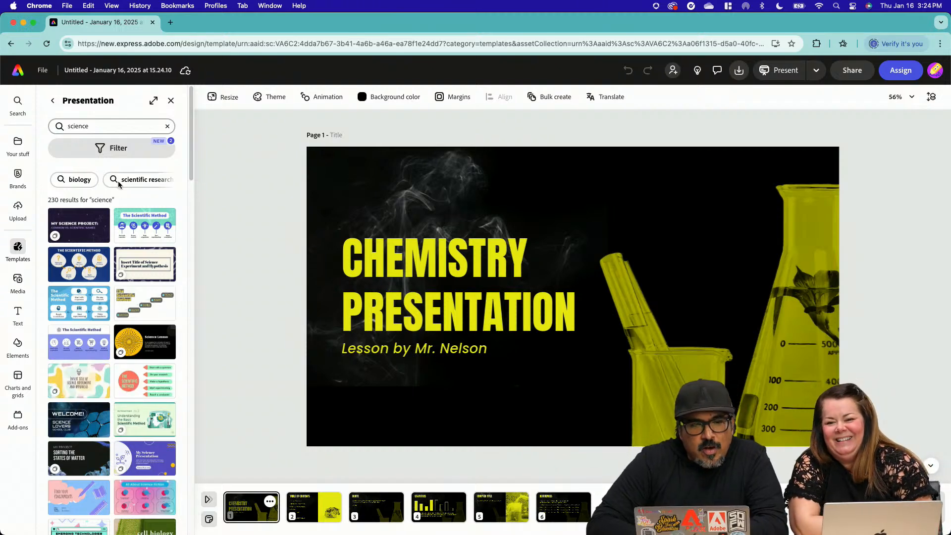
{"action": "left_click", "coordinate": [169, 101]}
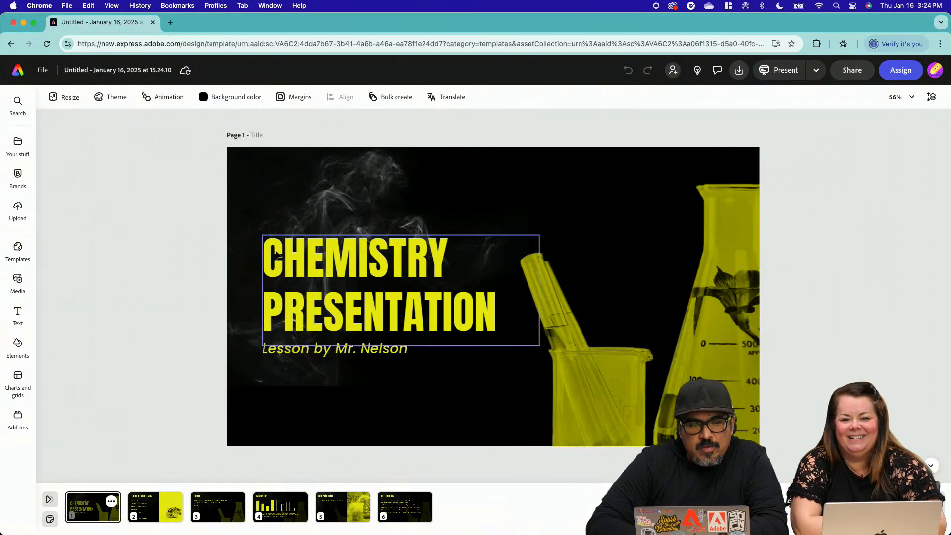
Replace the teacher's surname in the title slide's "Lesson by" line, and open the Table of contents page
{"action": "left_click", "coordinate": [341, 357]}
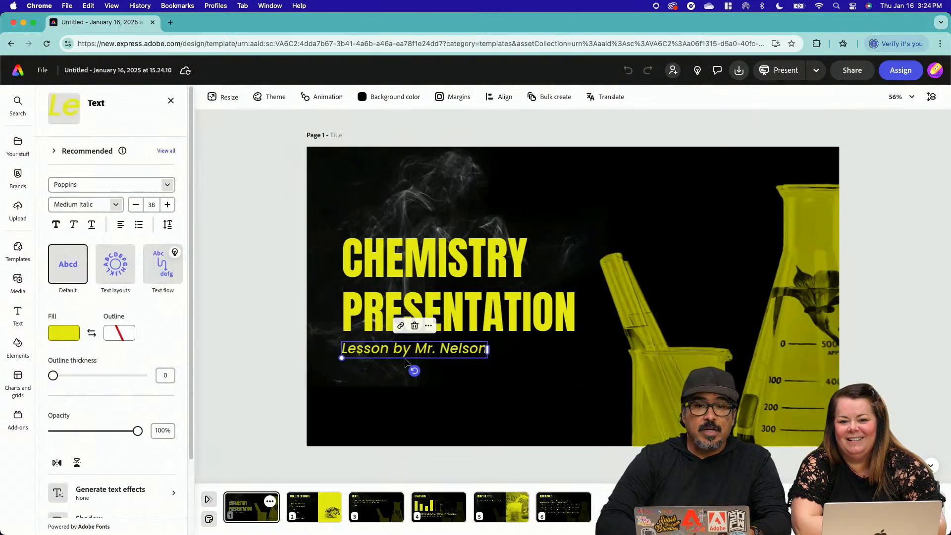
{"action": "double_click", "coordinate": [465, 352]}
{"action": "key", "text": "Right"}
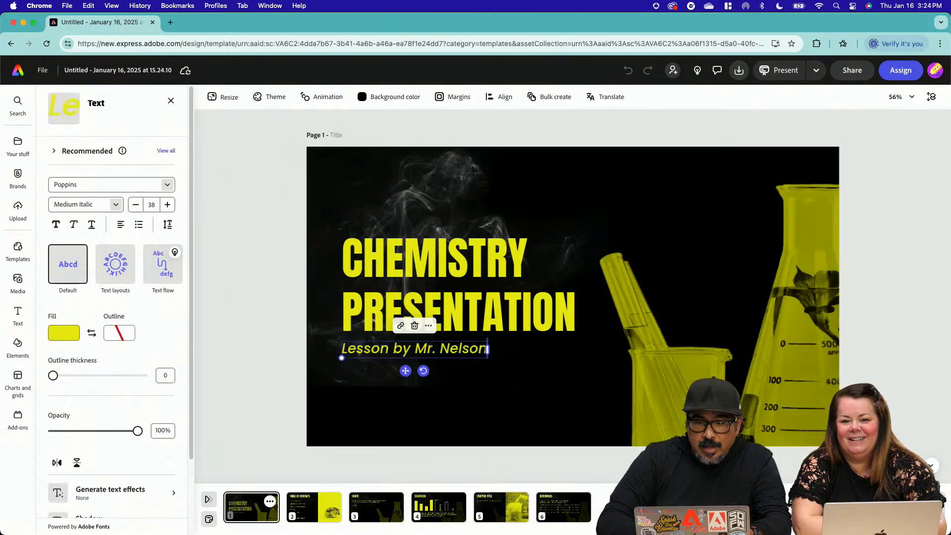
{"action": "key", "text": "BackSpace"}
{"action": "key", "text": "BackSpace"}
{"action": "key", "text": "BackSpace"}
{"action": "key", "text": "BackSpace"}
{"action": "key", "text": "BackSpace"}
{"action": "key", "text": "BackSpace"}
{"action": "key", "text": "BackSpace"}
{"action": "type", "text": "Zavala"}
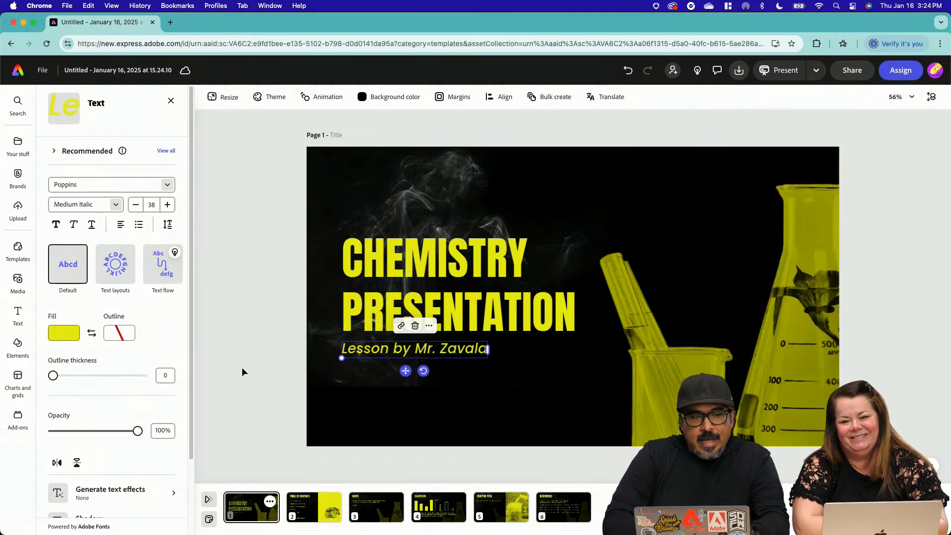
{"action": "left_click", "coordinate": [298, 508]}
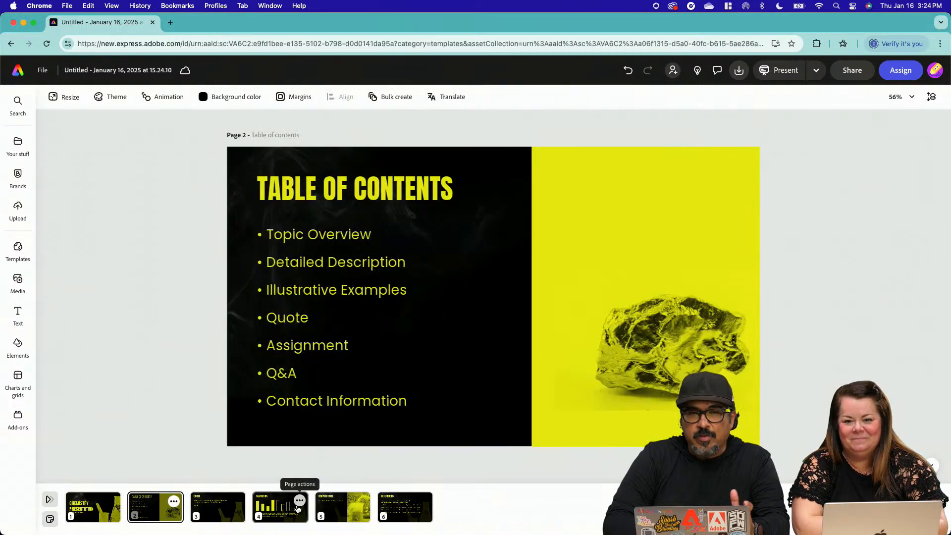
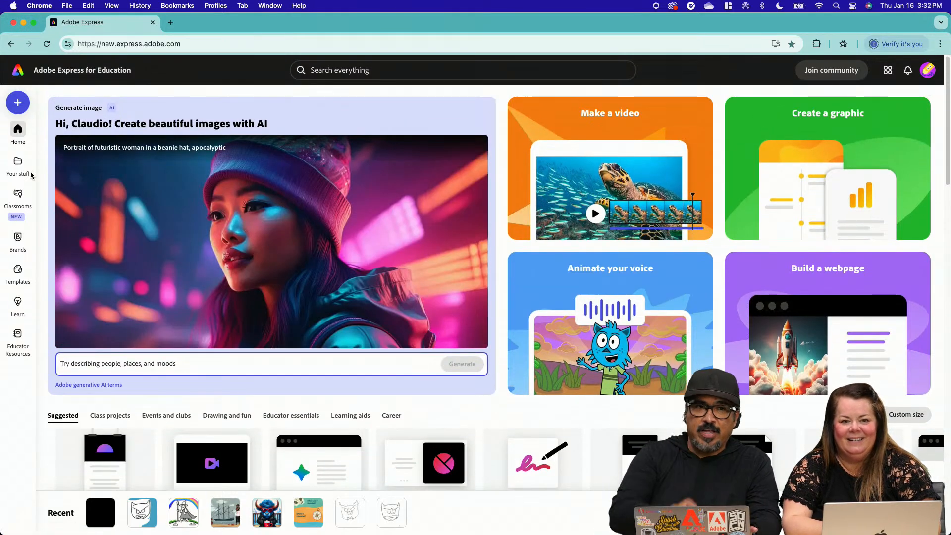
Open the template library and filter the templates to the Infographic output type
{"action": "left_click", "coordinate": [20, 276]}
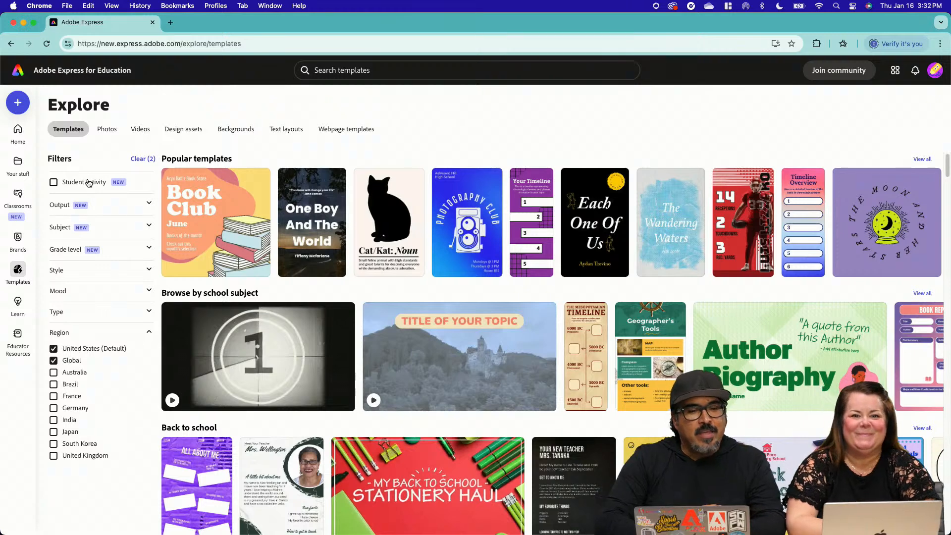
{"action": "left_click", "coordinate": [149, 204]}
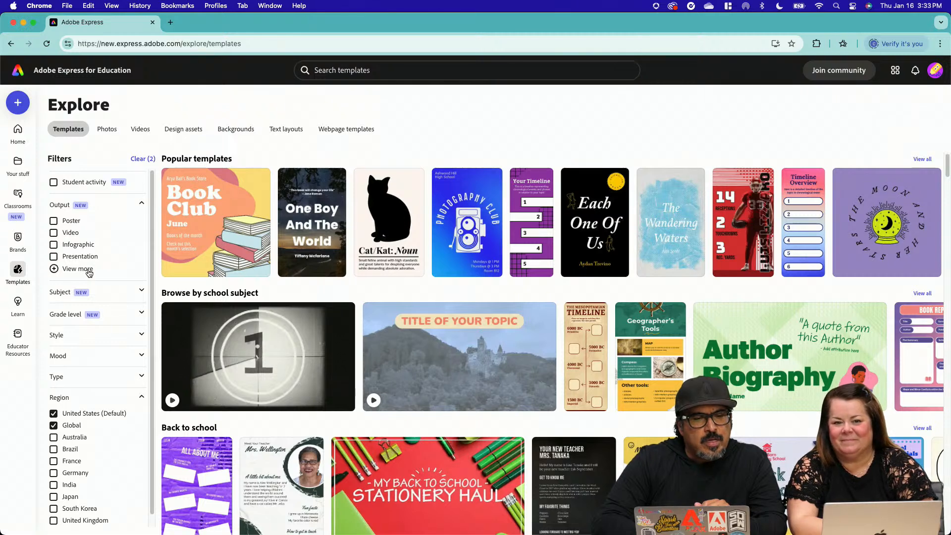
{"action": "left_click", "coordinate": [55, 245]}
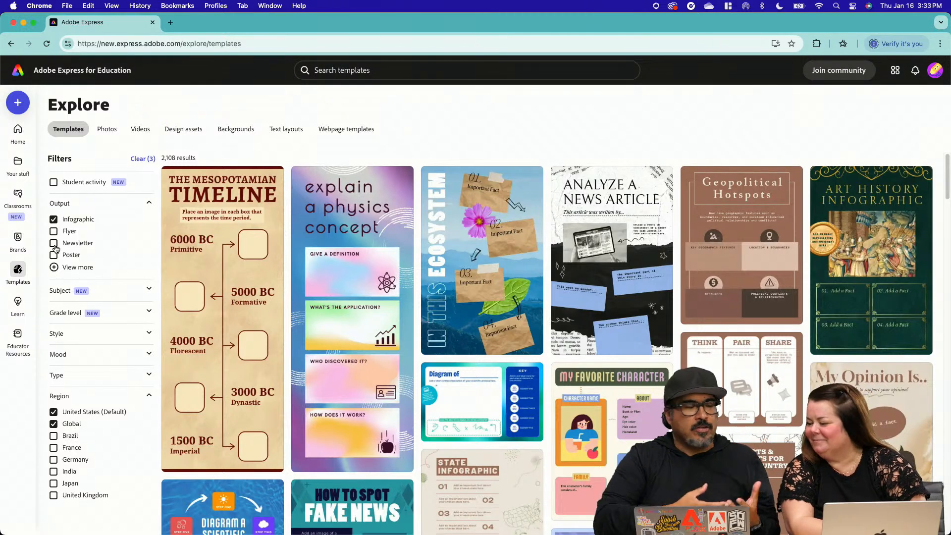
Narrow the infographic templates to the Language Arts and Social Studies subjects and the Upper elementary (3-5) grade level
{"action": "left_click", "coordinate": [143, 291]}
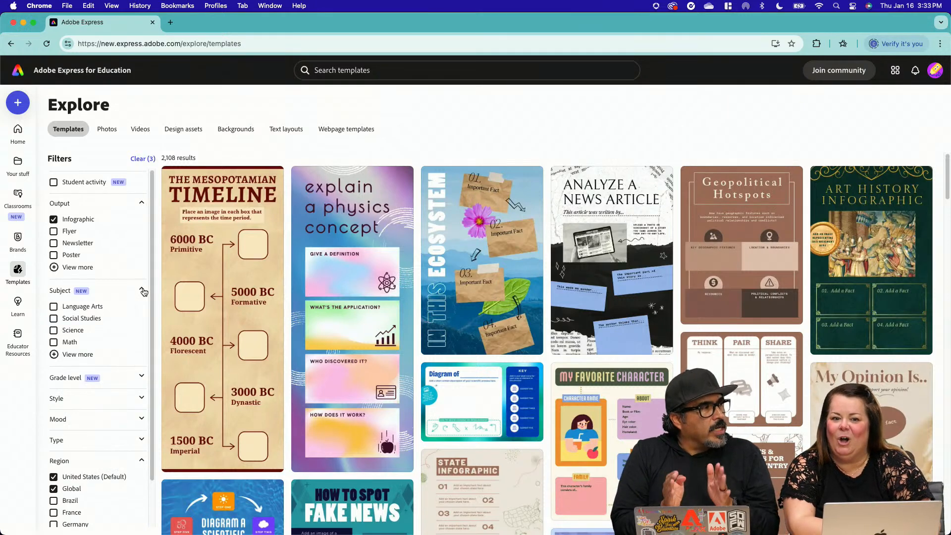
{"action": "left_click", "coordinate": [54, 306]}
{"action": "left_click", "coordinate": [53, 317]}
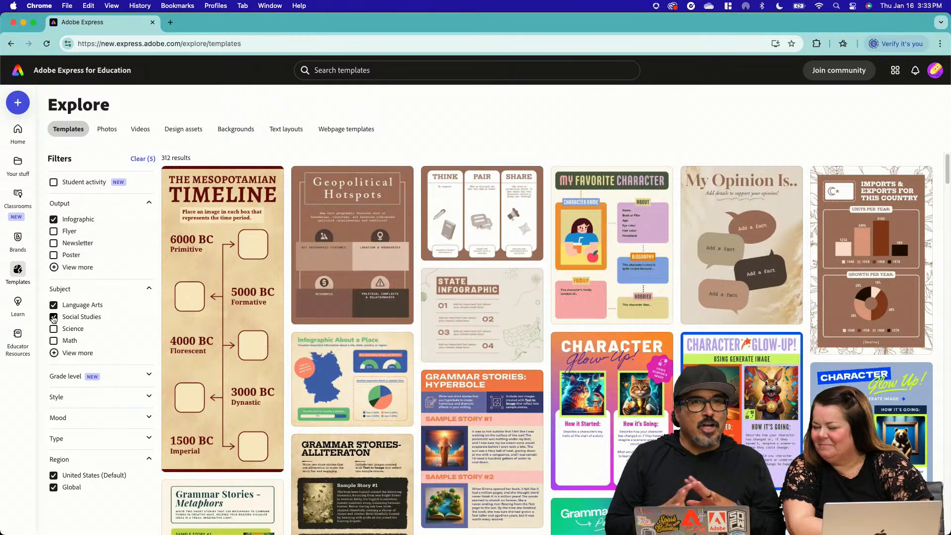
{"action": "left_click", "coordinate": [101, 378]}
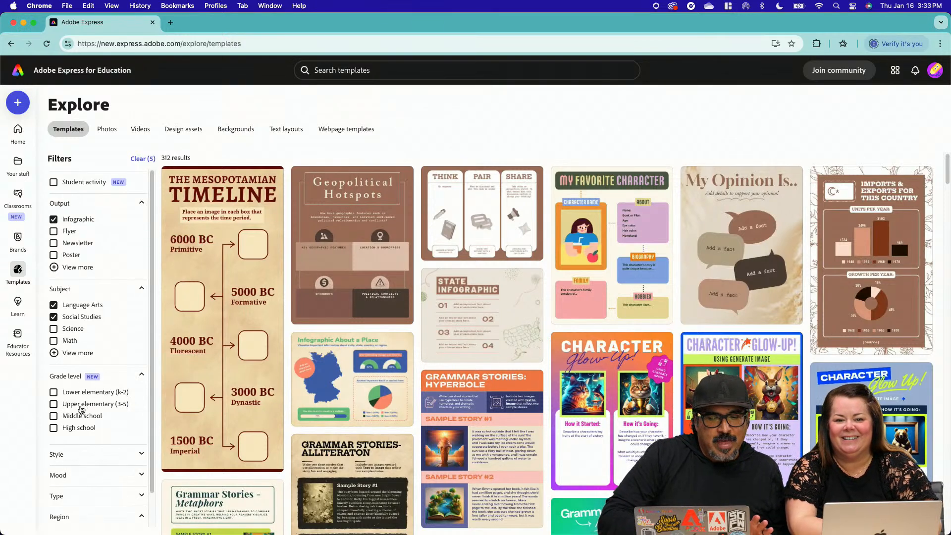
{"action": "left_click", "coordinate": [81, 407]}
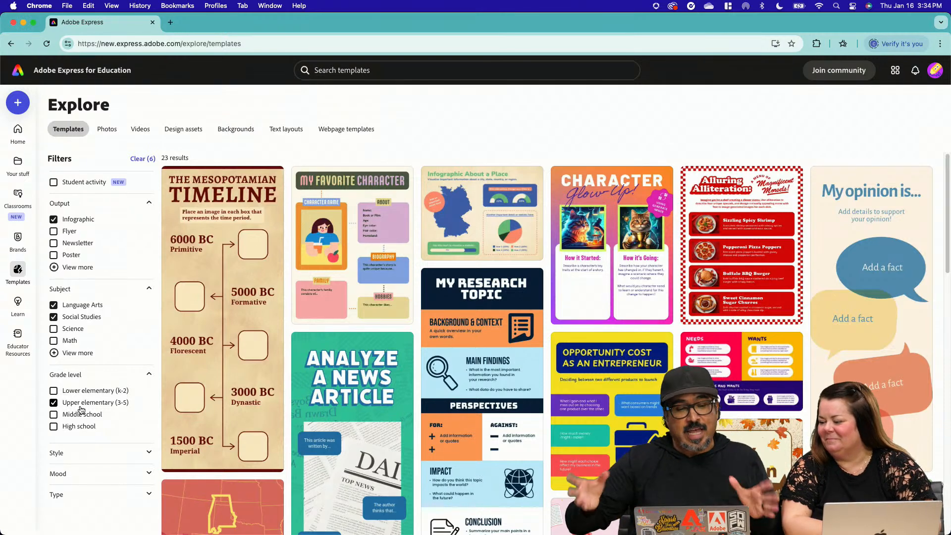
Look through the filtered infographic templates for a country-themed design
{"action": "scroll", "coordinate": [407, 376], "scroll_direction": "down", "scroll_amount": 1}
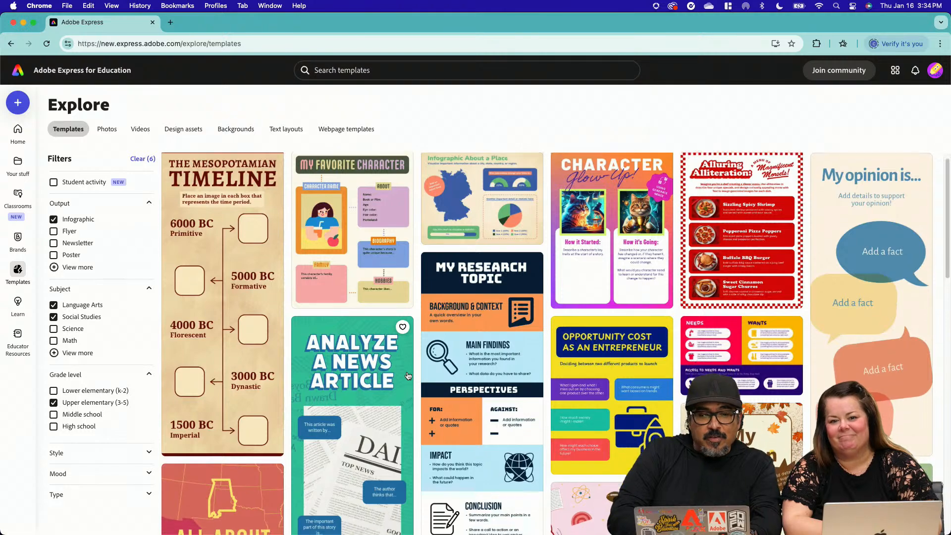
{"action": "scroll", "coordinate": [407, 376], "scroll_direction": "up", "scroll_amount": 1}
{"action": "scroll", "coordinate": [407, 375], "scroll_direction": "down", "scroll_amount": 5}
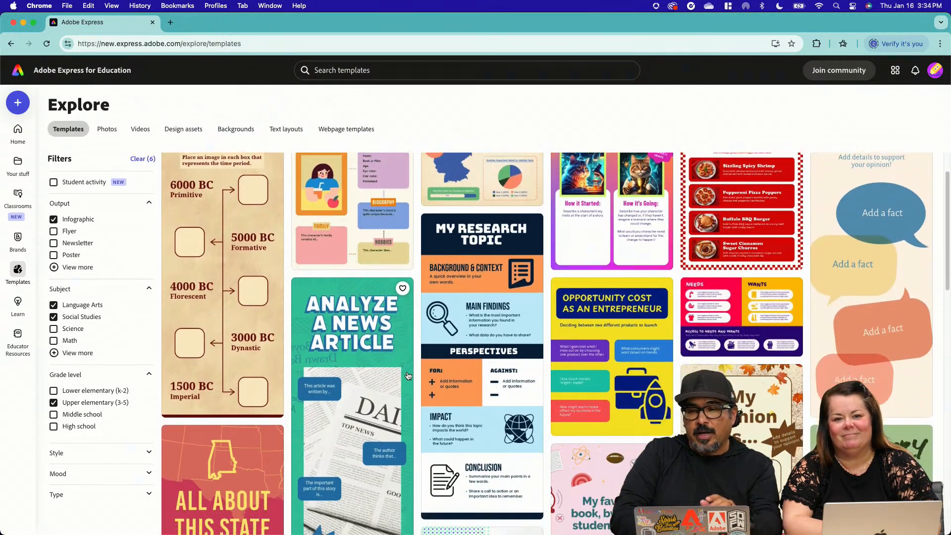
{"action": "scroll", "coordinate": [407, 375], "scroll_direction": "down", "scroll_amount": 1}
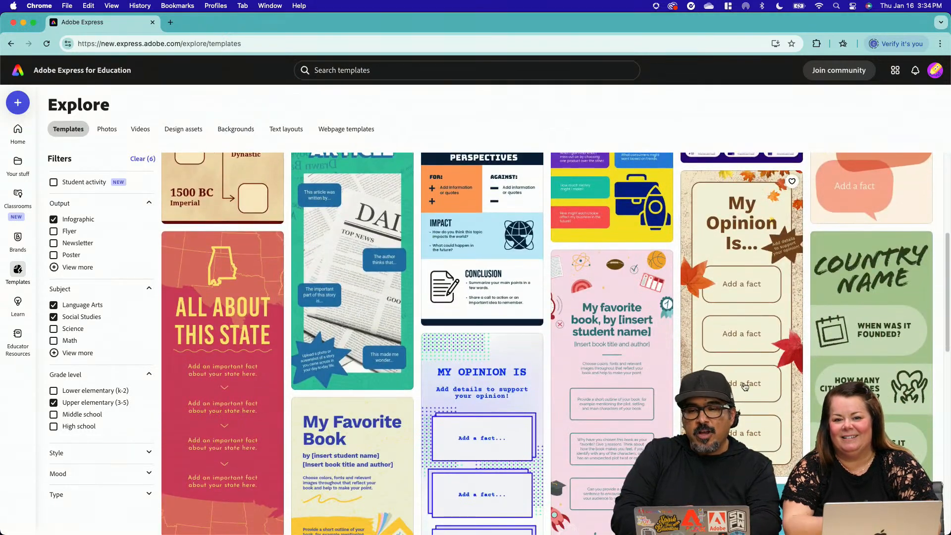
{"action": "scroll", "coordinate": [754, 365], "scroll_direction": "down", "scroll_amount": 2}
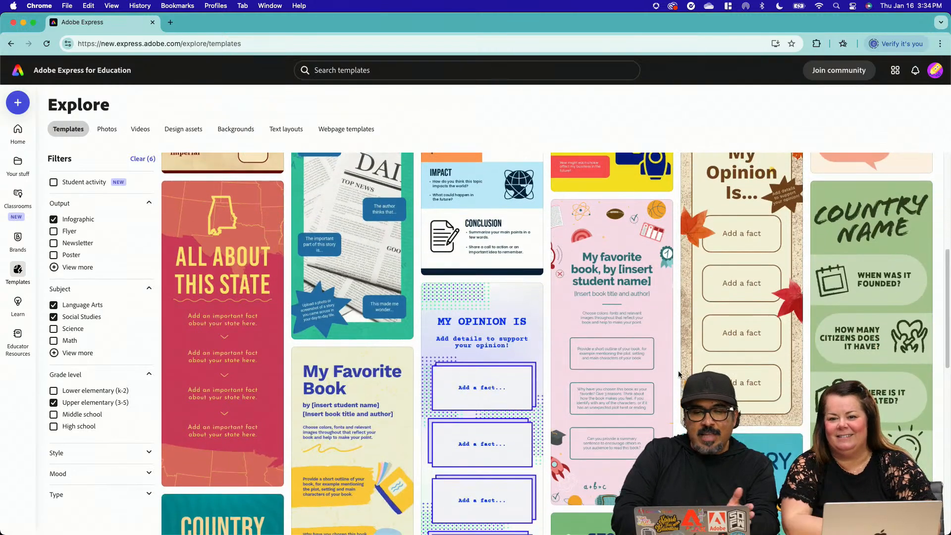
{"action": "scroll", "coordinate": [679, 374], "scroll_direction": "down", "scroll_amount": 1}
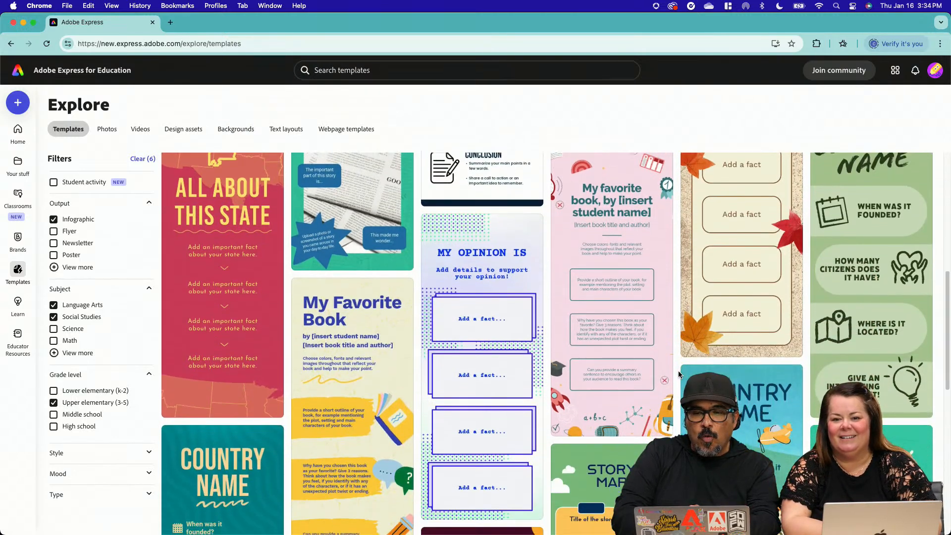
{"action": "scroll", "coordinate": [613, 332], "scroll_direction": "down", "scroll_amount": 5}
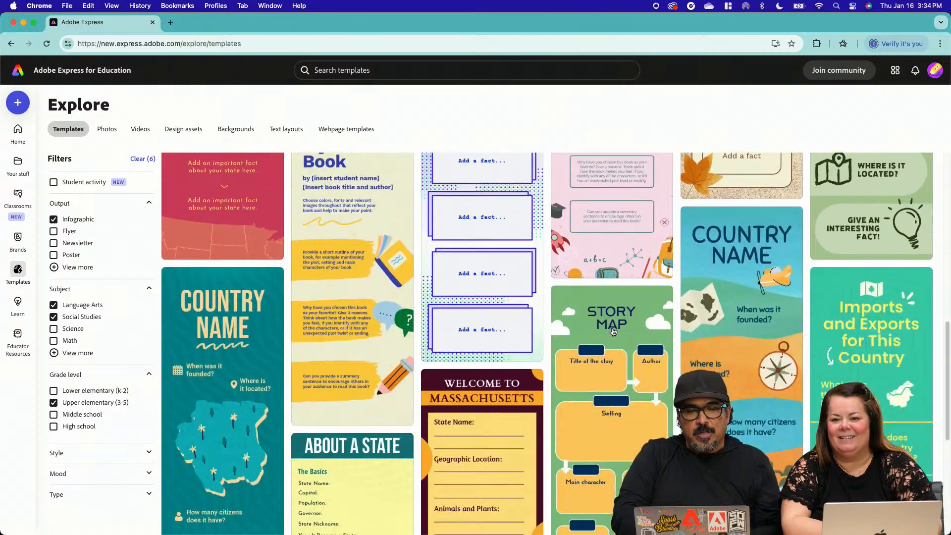
{"action": "scroll", "coordinate": [613, 332], "scroll_direction": "up", "scroll_amount": 2}
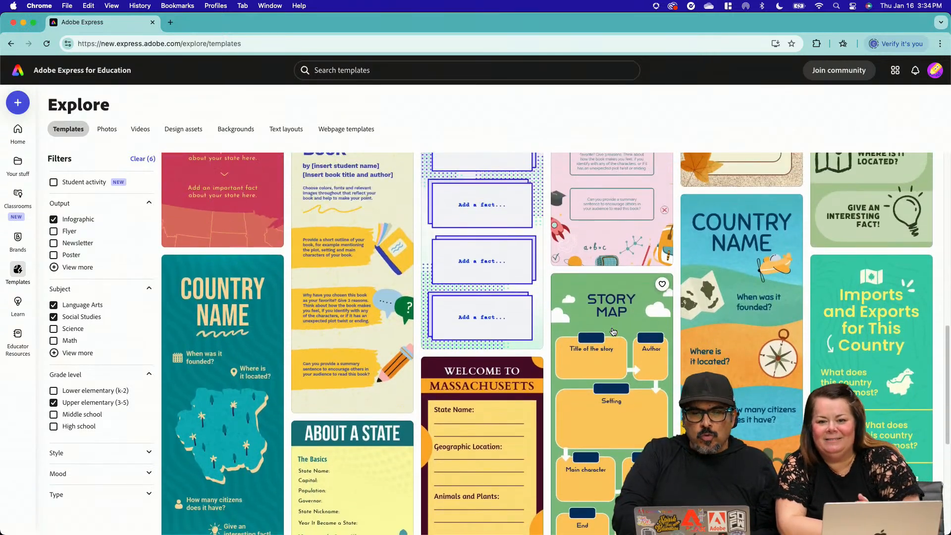
{"action": "scroll", "coordinate": [613, 332], "scroll_direction": "down", "scroll_amount": 2}
{"action": "scroll", "coordinate": [613, 332], "scroll_direction": "down", "scroll_amount": 1}
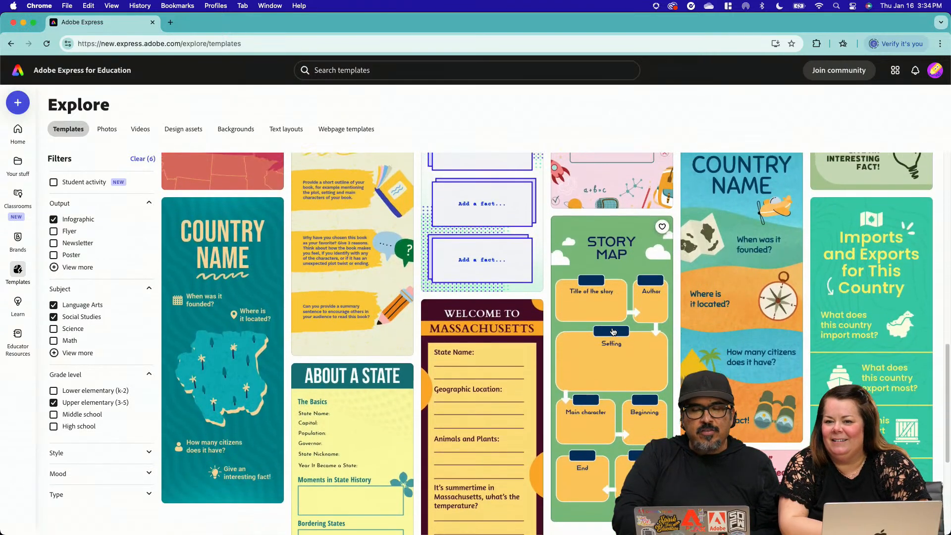
{"action": "scroll", "coordinate": [613, 332], "scroll_direction": "up", "scroll_amount": 2}
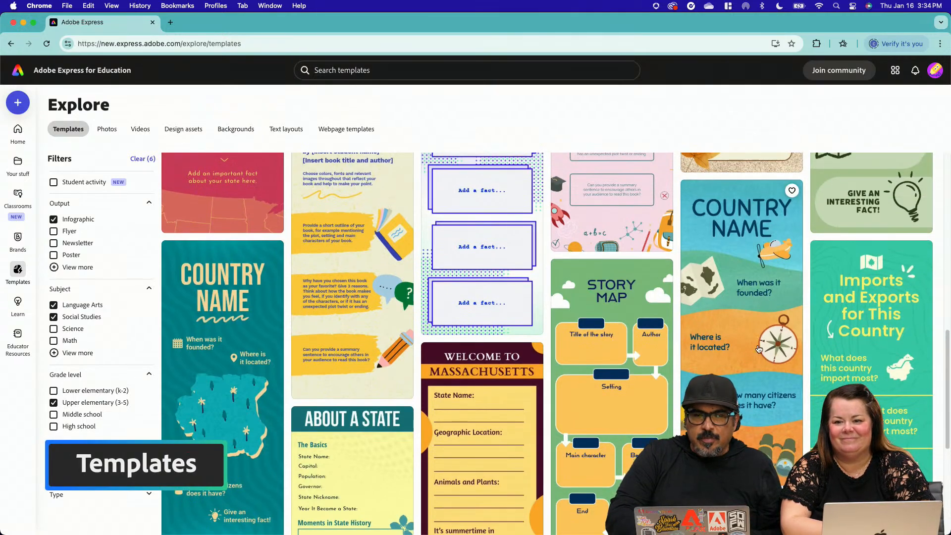
{"action": "scroll", "coordinate": [771, 318], "scroll_direction": "up", "scroll_amount": 1}
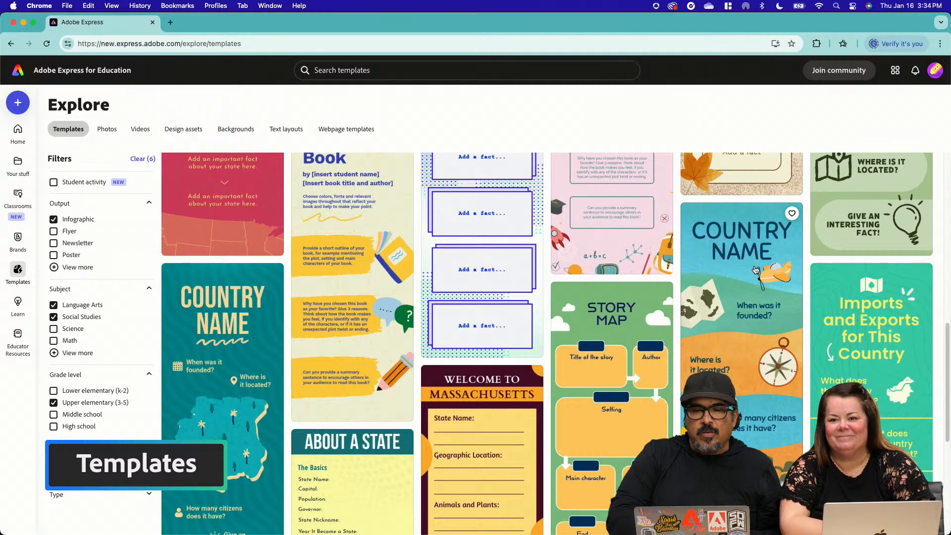
Preview the Multicolored Country Infographic and compare it with the neighbouring infographic templates
{"action": "left_click", "coordinate": [755, 270]}
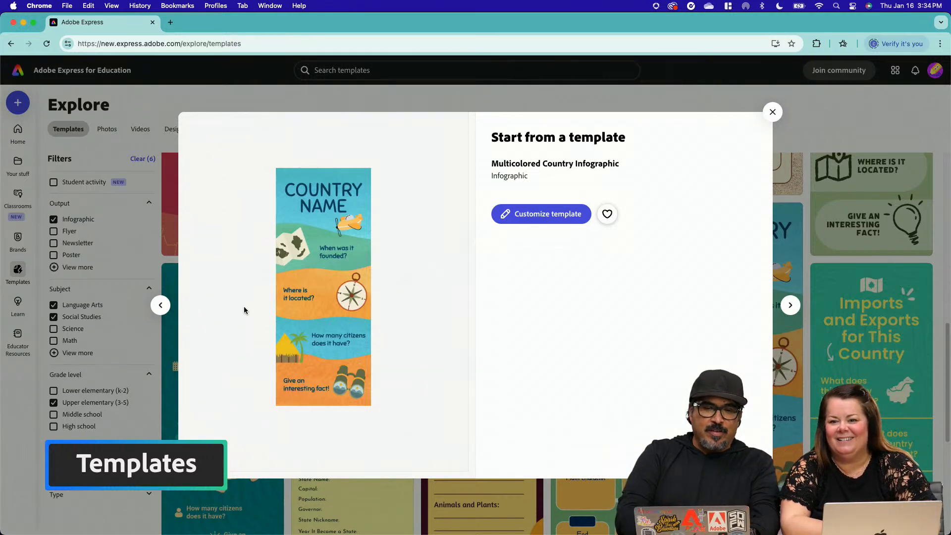
{"action": "left_click", "coordinate": [161, 306]}
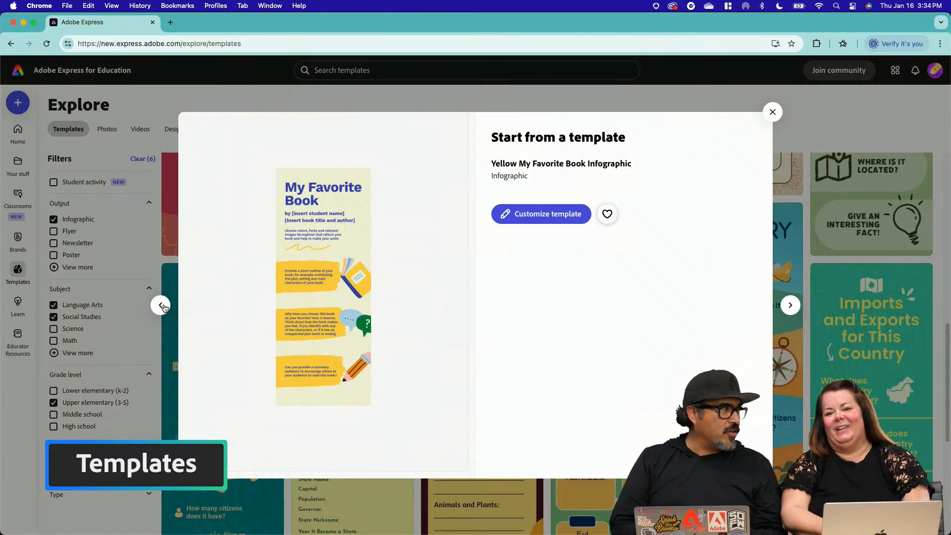
{"action": "left_click", "coordinate": [162, 306]}
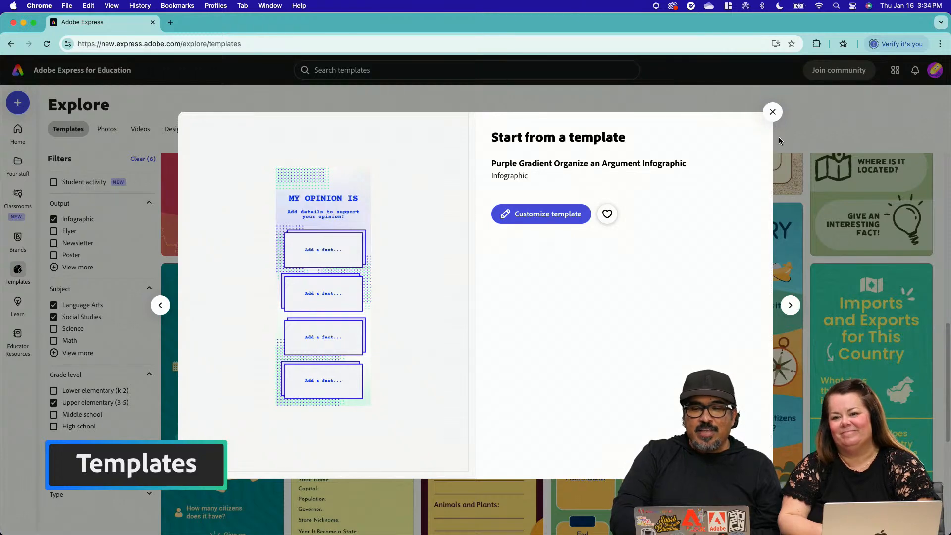
{"action": "left_click", "coordinate": [773, 111]}
{"action": "left_click", "coordinate": [765, 282]}
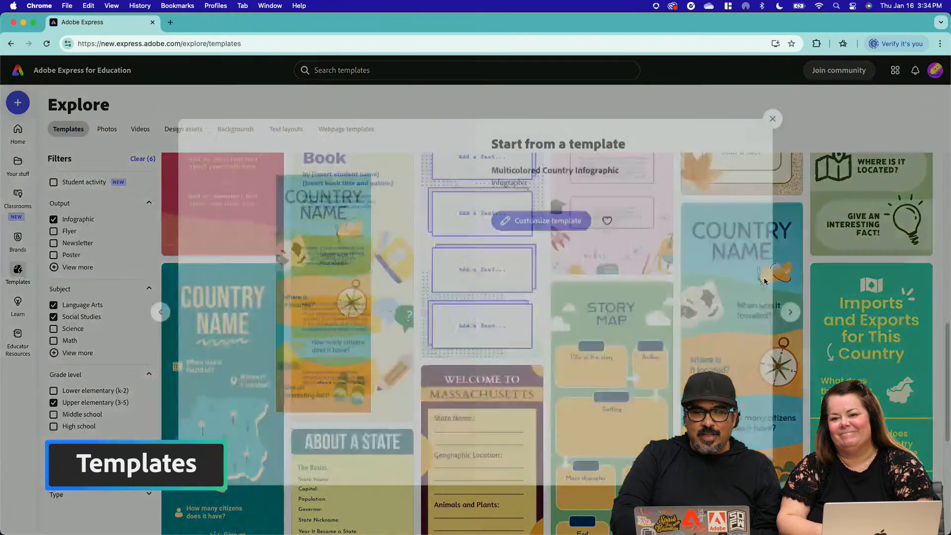
{"action": "left_click", "coordinate": [791, 306]}
{"action": "left_click", "coordinate": [791, 306]}
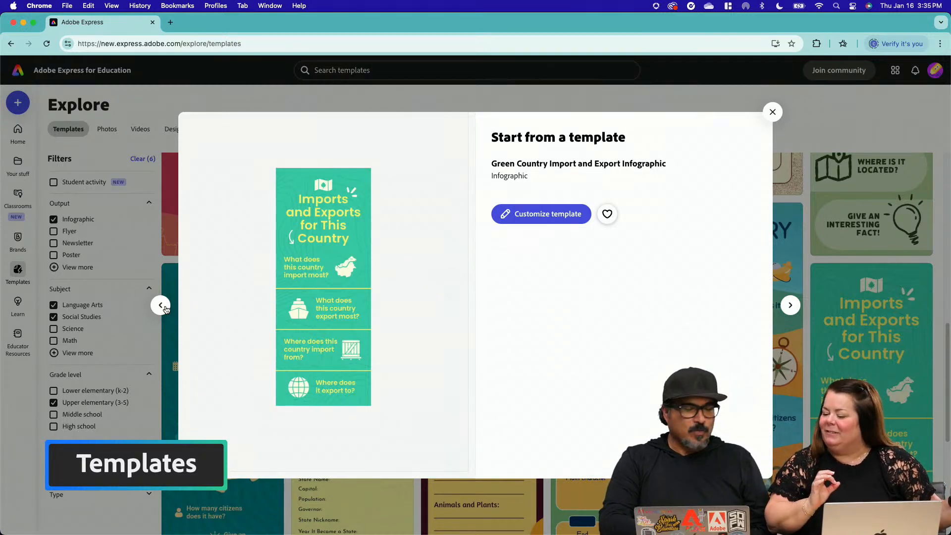
Go back to the Multicolored Country Infographic preview, mark it as a favorite and open it for customizing
{"action": "left_click", "coordinate": [161, 305]}
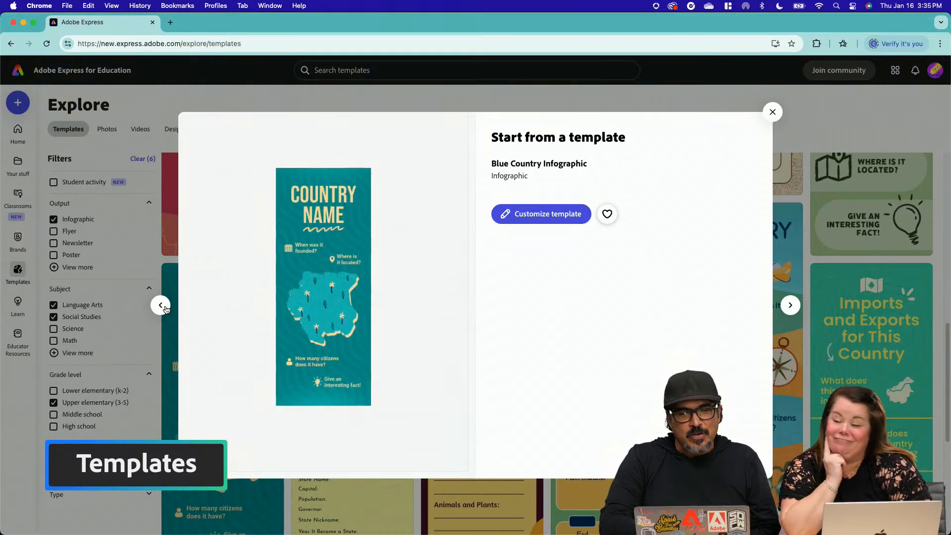
{"action": "left_click", "coordinate": [161, 305]}
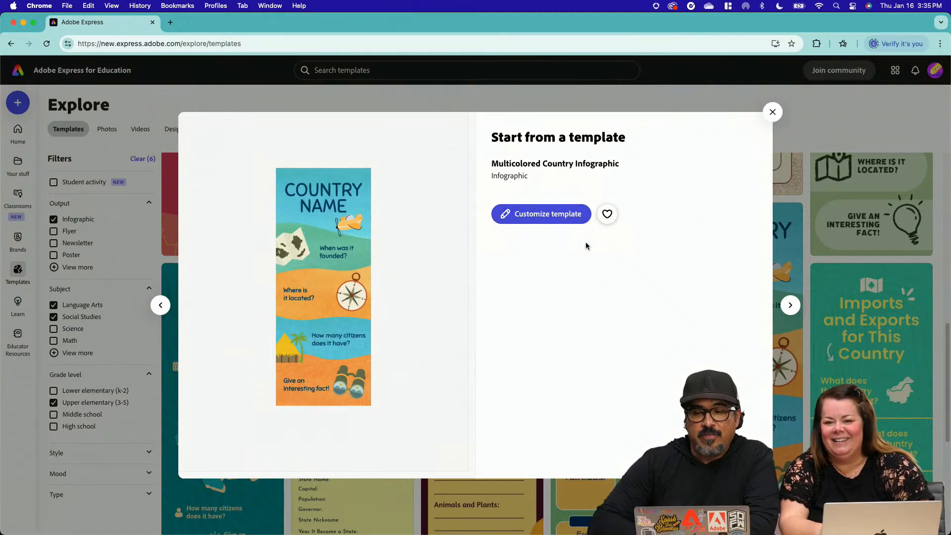
{"action": "left_click", "coordinate": [607, 213]}
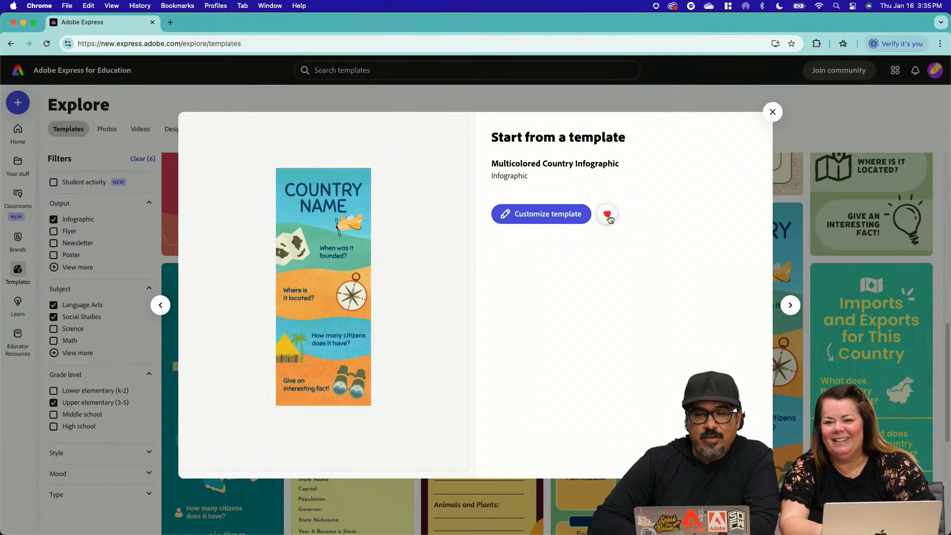
{"action": "left_click", "coordinate": [542, 215]}
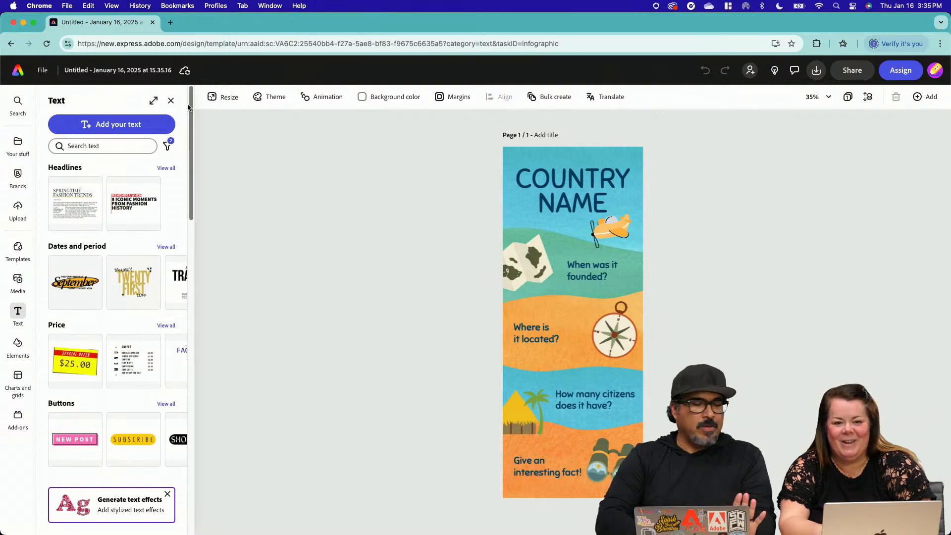
Replace the infographic's "COUNTRY NAME" title with "MEXICO"
{"action": "left_click", "coordinate": [590, 187]}
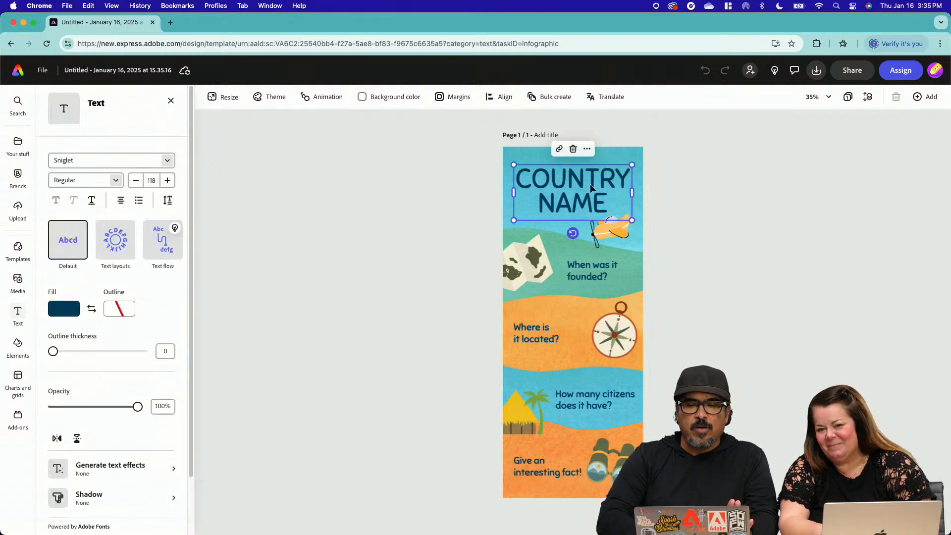
{"action": "double_click", "coordinate": [591, 190]}
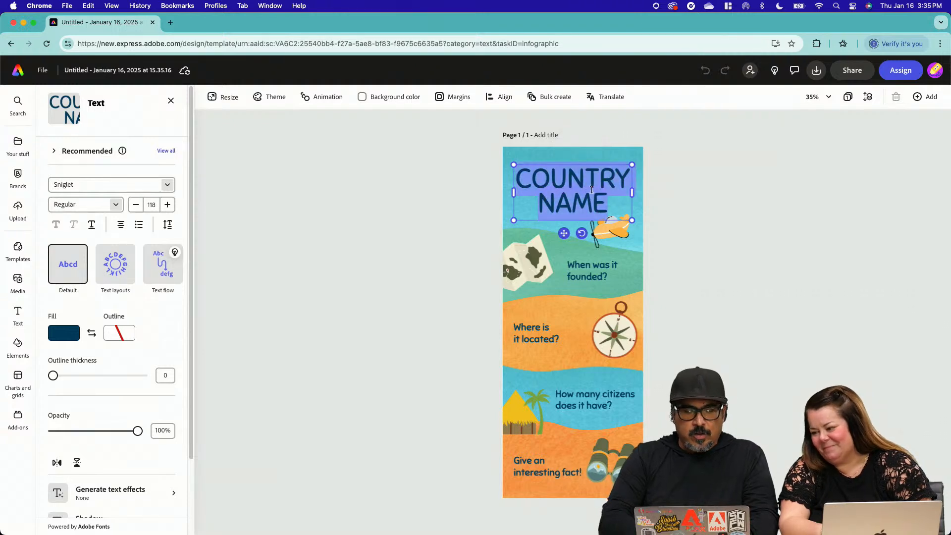
{"action": "type", "text": "MEXI"}
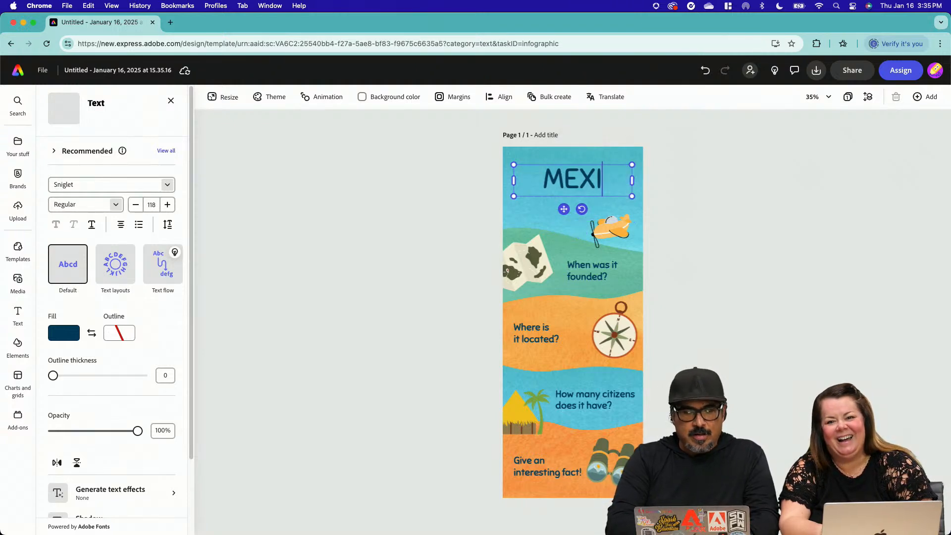
{"action": "type", "text": "CO"}
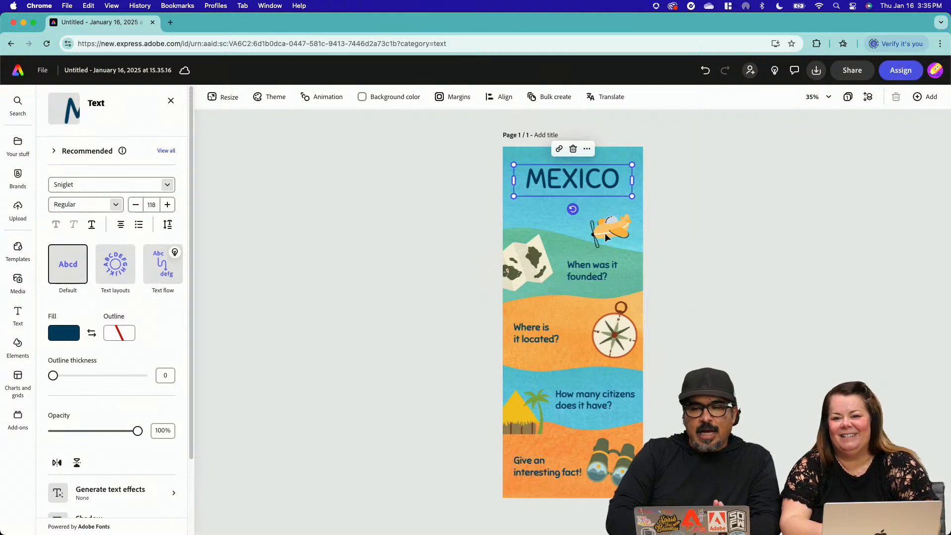
Select the airplane, map, compass and hut illustrations one after another to inspect them as separate images
{"action": "left_click", "coordinate": [606, 237]}
{"action": "left_click", "coordinate": [553, 257]}
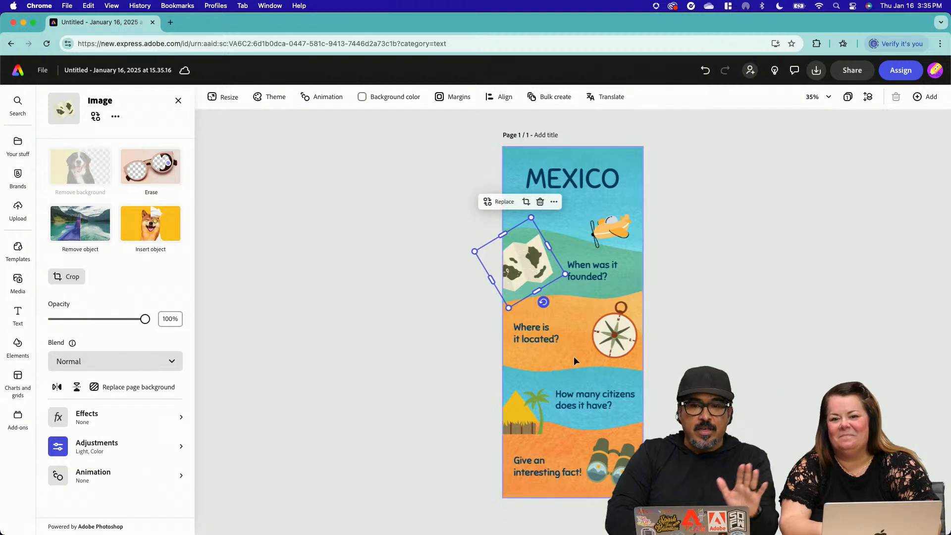
{"action": "left_click", "coordinate": [615, 330]}
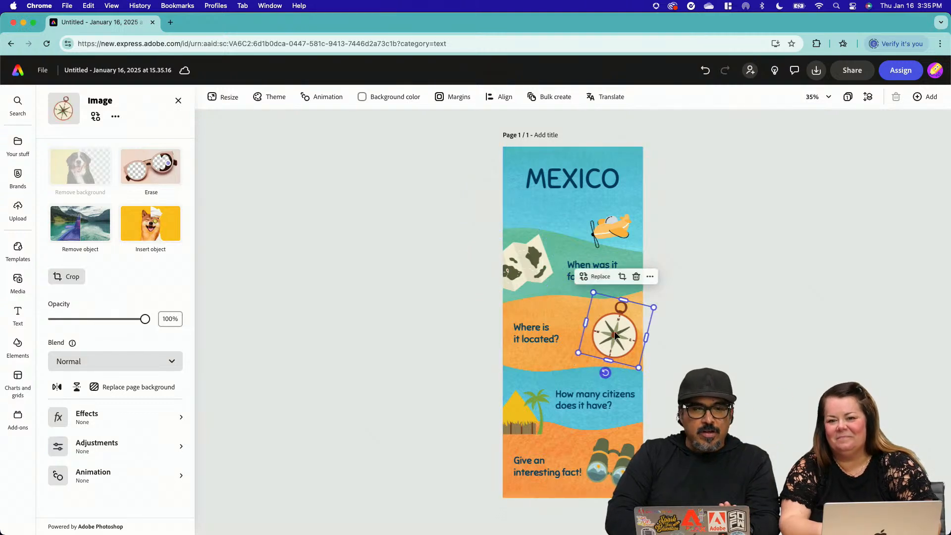
{"action": "left_click", "coordinate": [520, 411]}
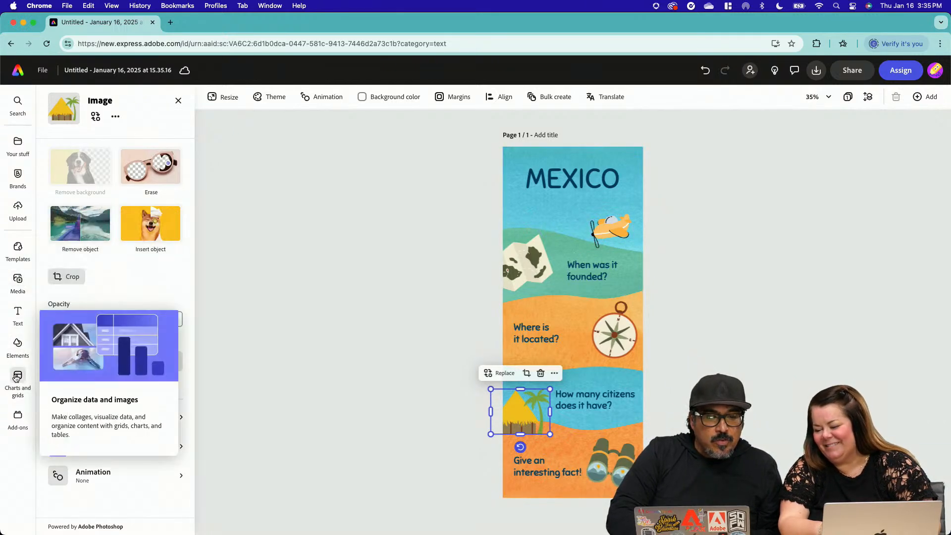
Search the design elements for "mexico" and show all matching design assets
{"action": "left_click", "coordinate": [17, 349]}
{"action": "left_click", "coordinate": [129, 146]}
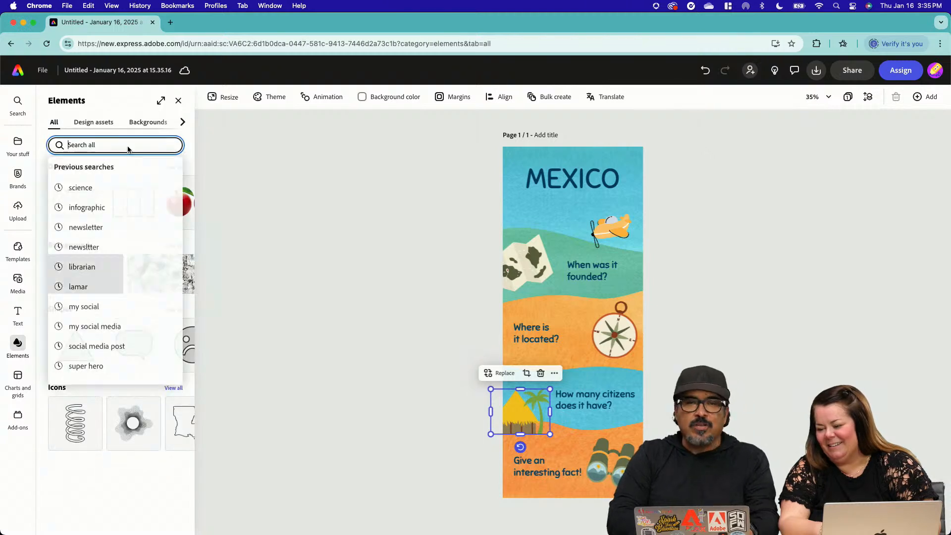
{"action": "type", "text": "mexico"}
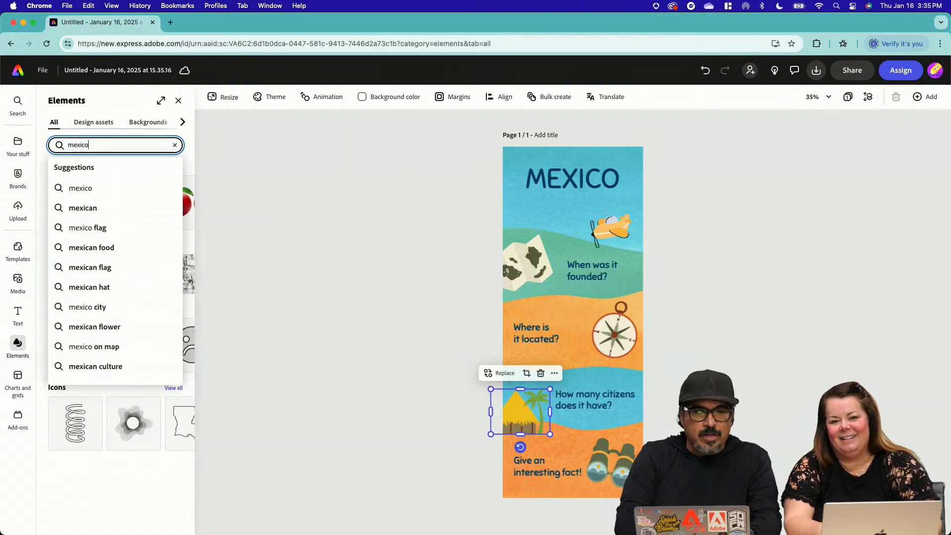
{"action": "key", "text": "Return"}
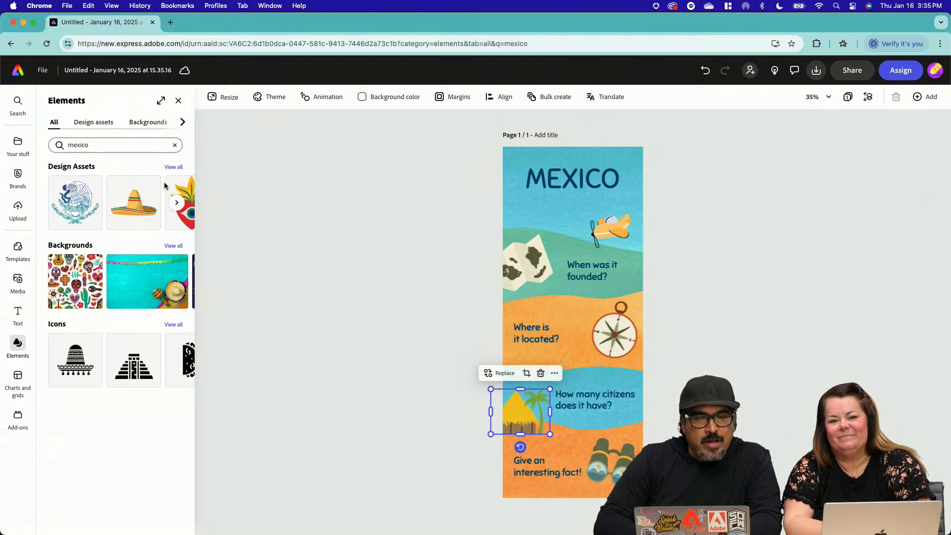
{"action": "left_click", "coordinate": [172, 167]}
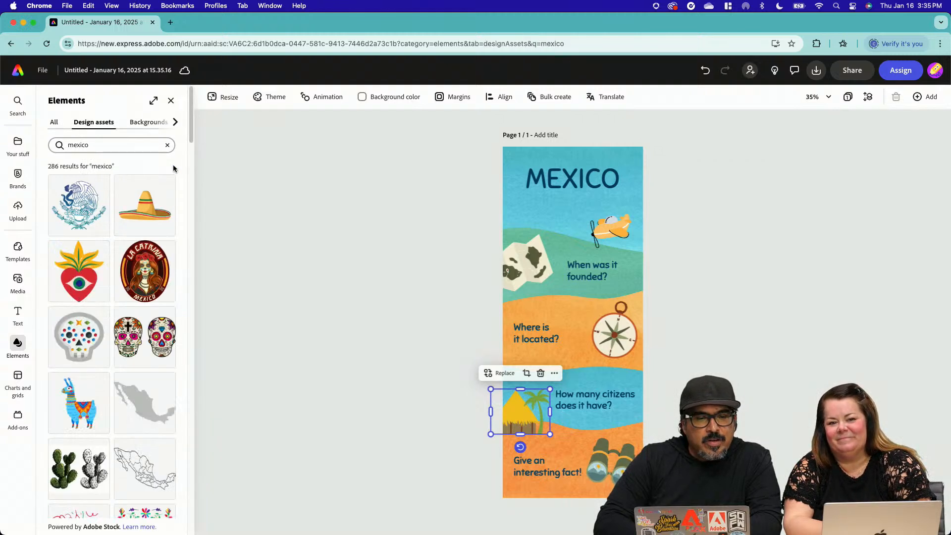
Add the decorated gray sugar skull and put it in place of the map illustration beside "When was it founded?"
{"action": "left_click", "coordinate": [86, 350]}
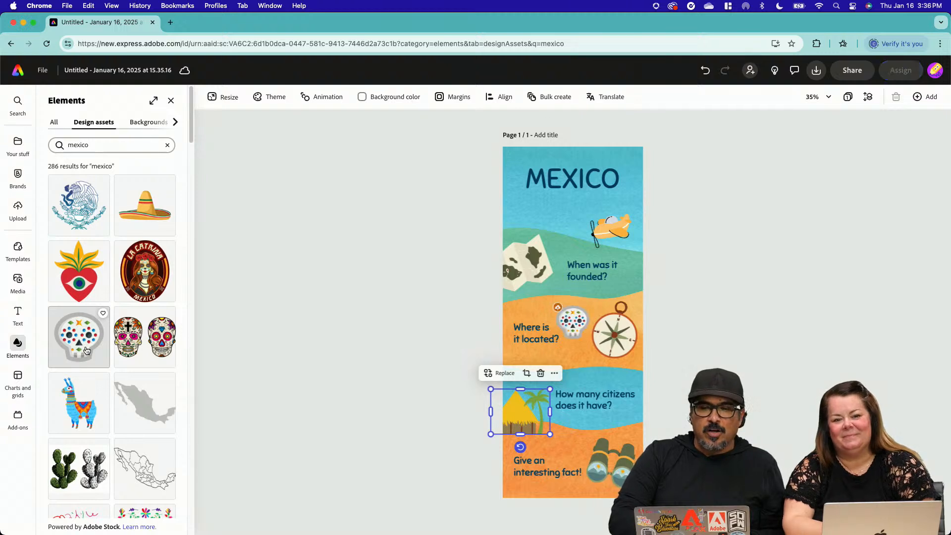
{"action": "left_click_drag", "start_coordinate": [560, 323], "coordinate": [524, 269]}
{"action": "left_click", "coordinate": [553, 276]}
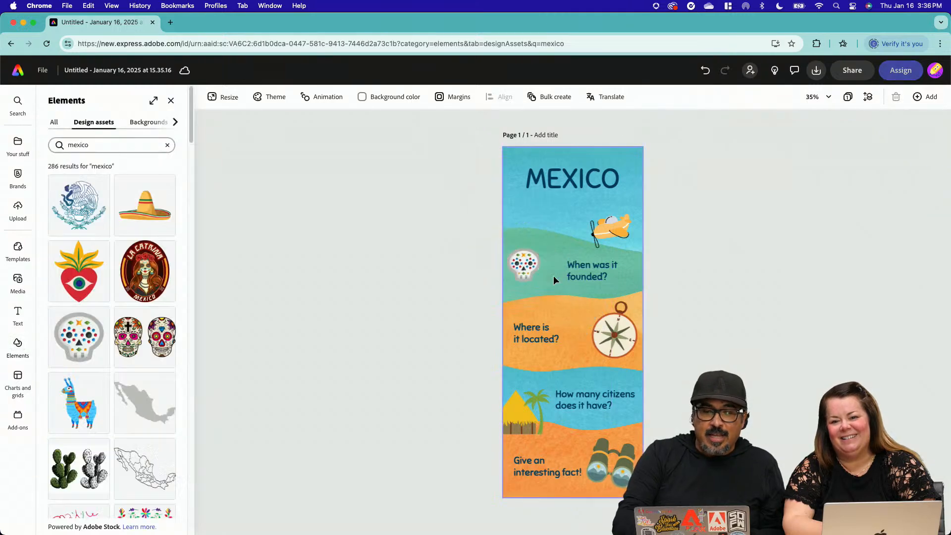
{"action": "left_click", "coordinate": [524, 264]}
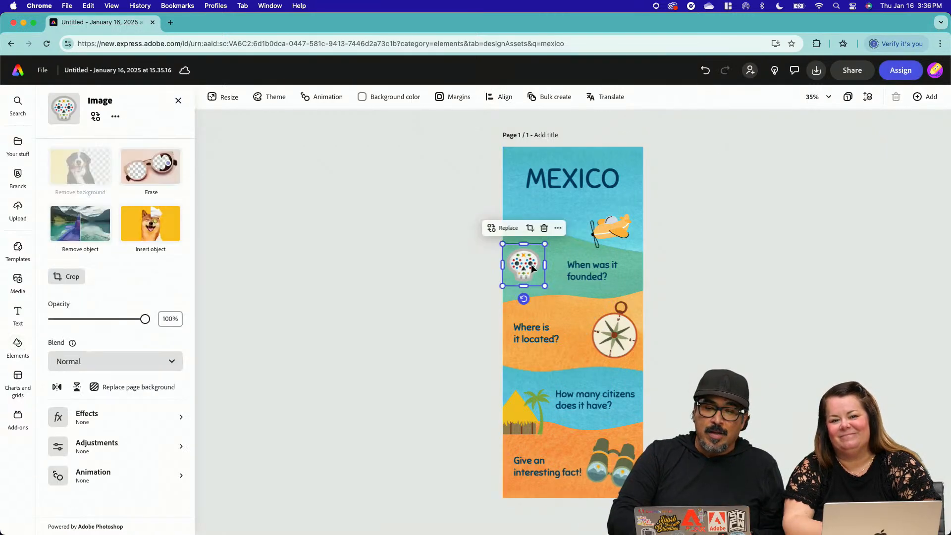
{"action": "left_click_drag", "start_coordinate": [523, 298], "coordinate": [528, 299]}
{"action": "left_click", "coordinate": [670, 271]}
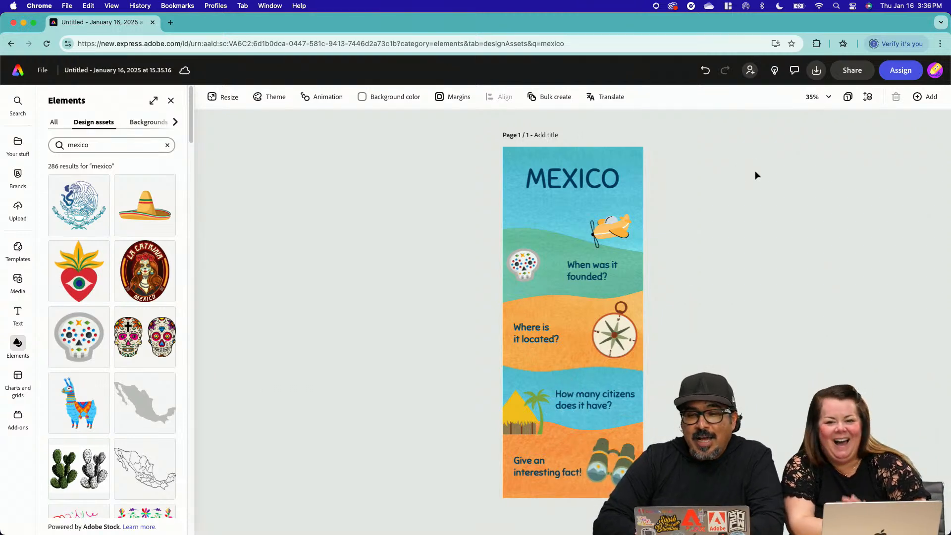
Review the infographic's sharing options without sharing it, and leave the editor for the Adobe Express home page
{"action": "left_click", "coordinate": [845, 80]}
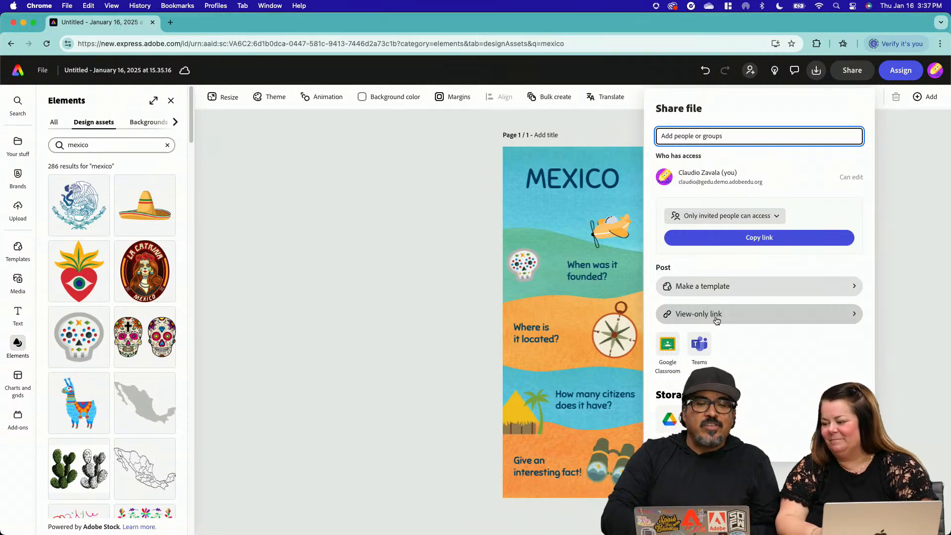
{"action": "left_click", "coordinate": [426, 348]}
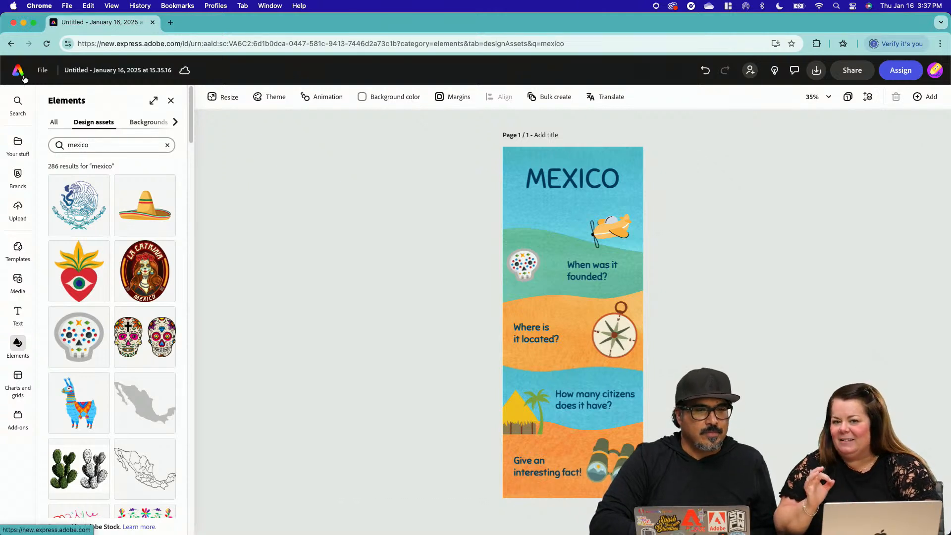
{"action": "left_click", "coordinate": [171, 101]}
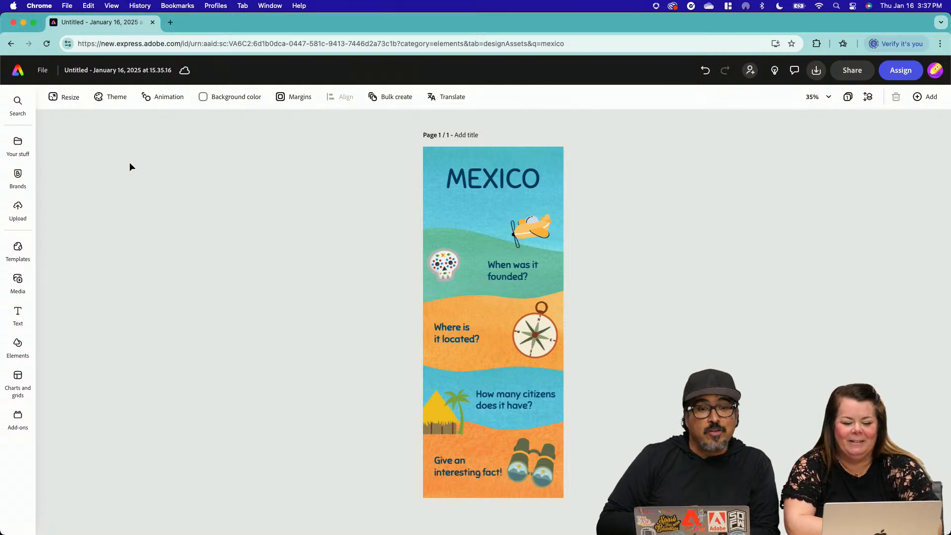
{"action": "left_click", "coordinate": [17, 72]}
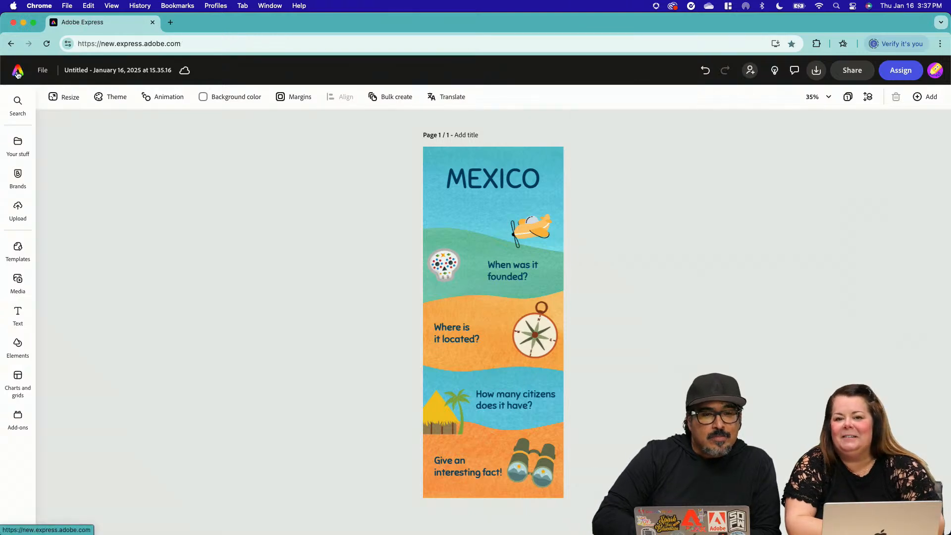